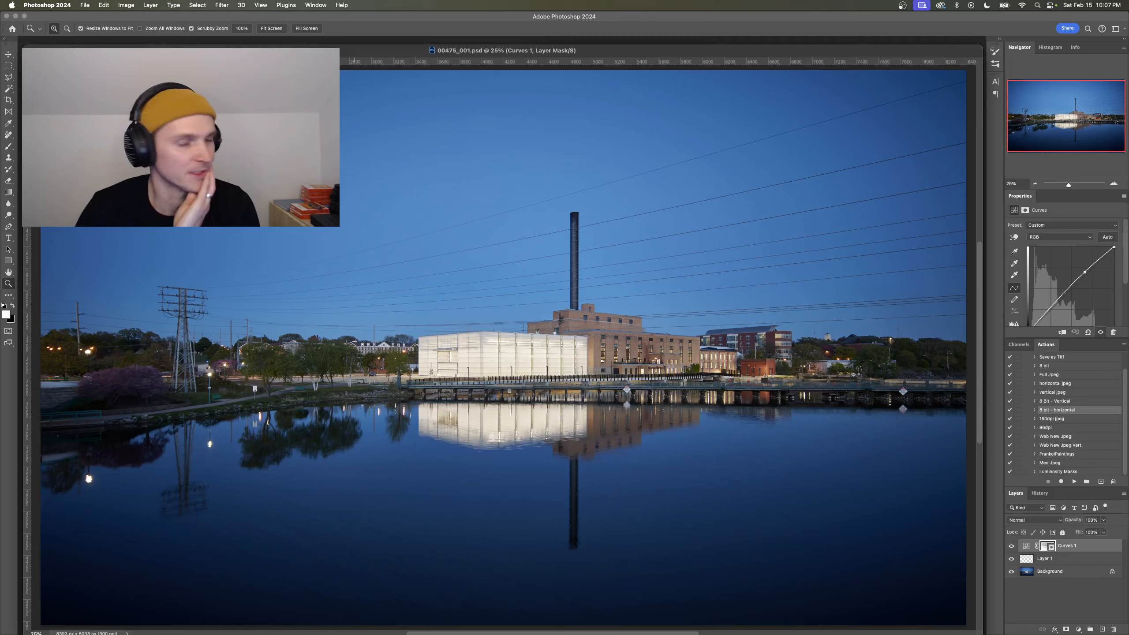
# - Switch to Google Maps in Chrome to study the powerhouse's riverside site near the Wood Family Fishing Bridge, and return to Photoshop
pyautogui.press('super+Tab')
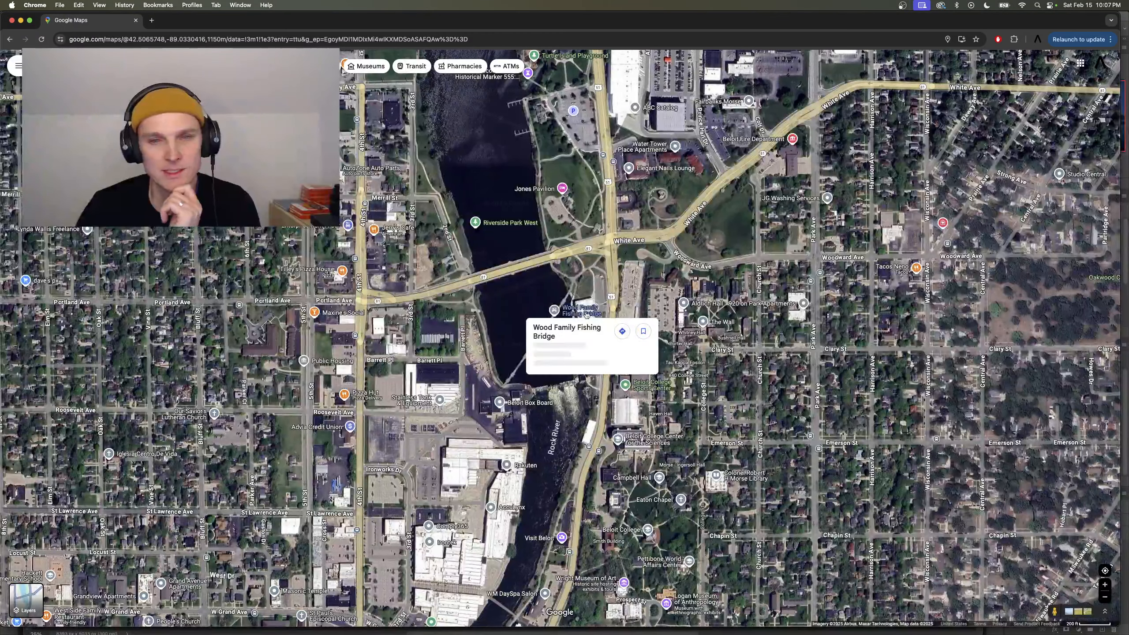
pyautogui.moveTo(564, 347)
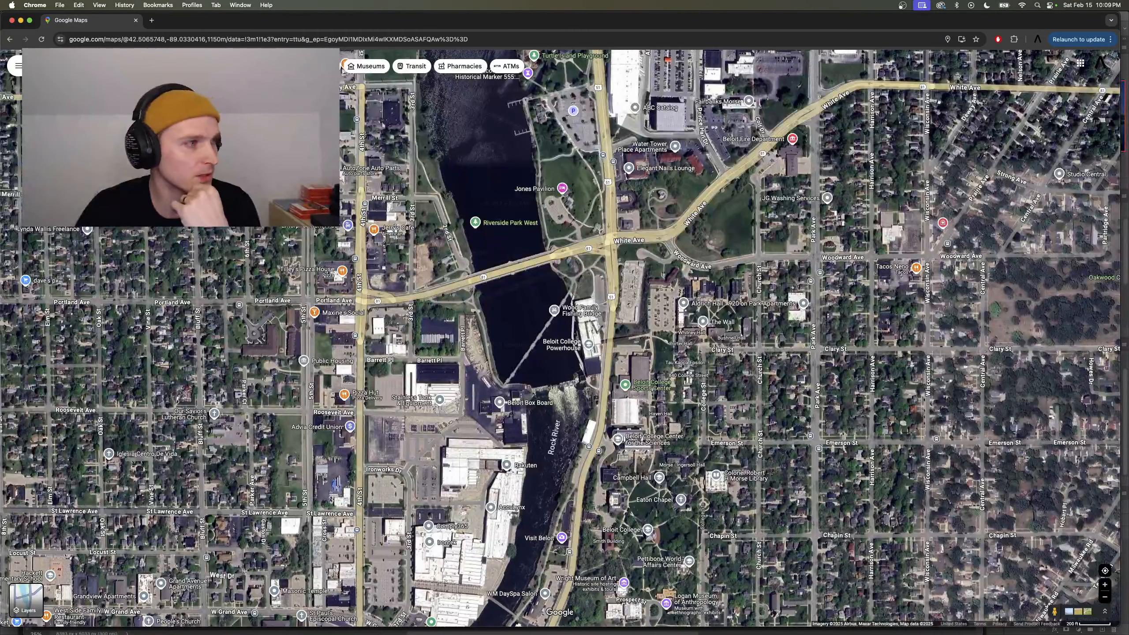
pyautogui.press('super+Tab')
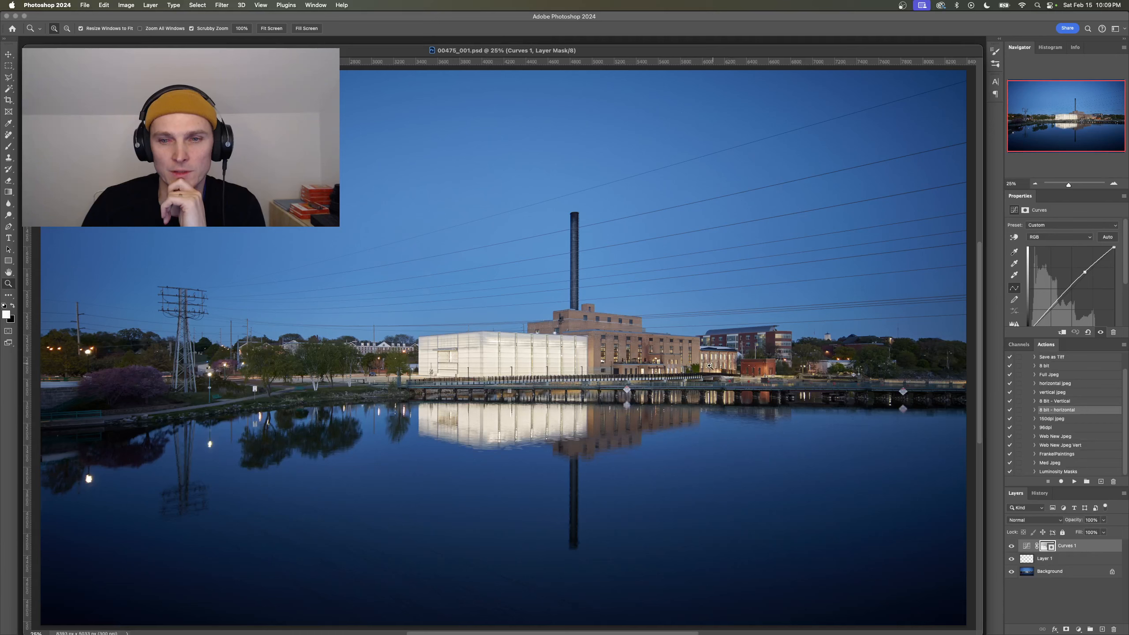
# - Toggle the visibility of Curves 1, Layer 1 and Background to inspect the retouching on Layer 1 by itself and over the photo
pyautogui.moveTo(656, 349); pyautogui.dragTo(656, 349)
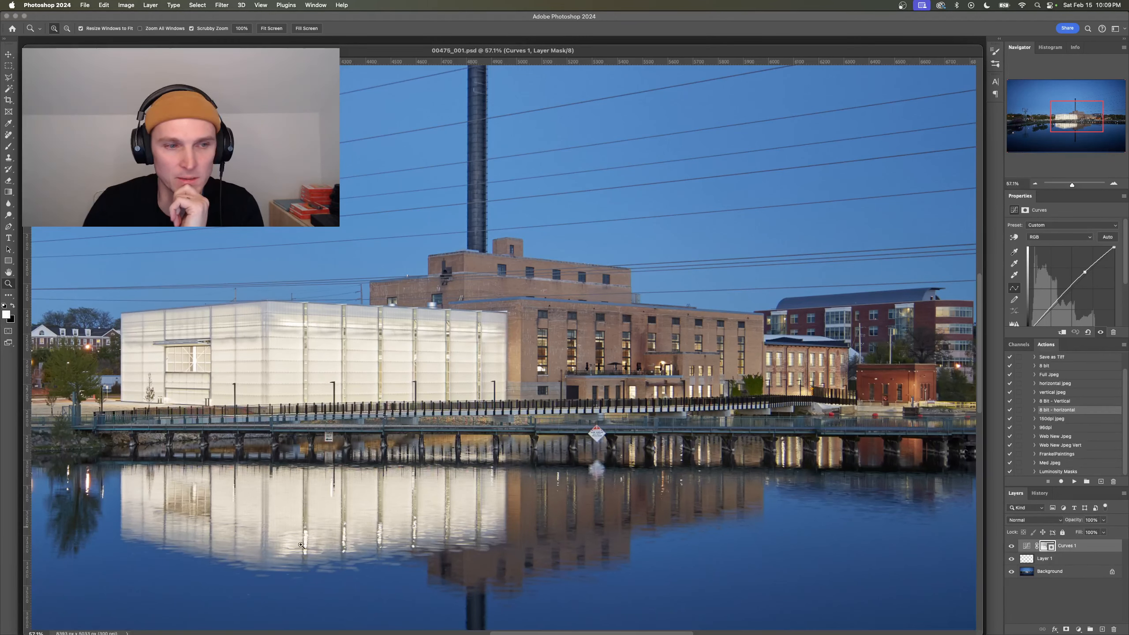
pyautogui.moveTo(720, 364); pyautogui.dragTo(688, 369)
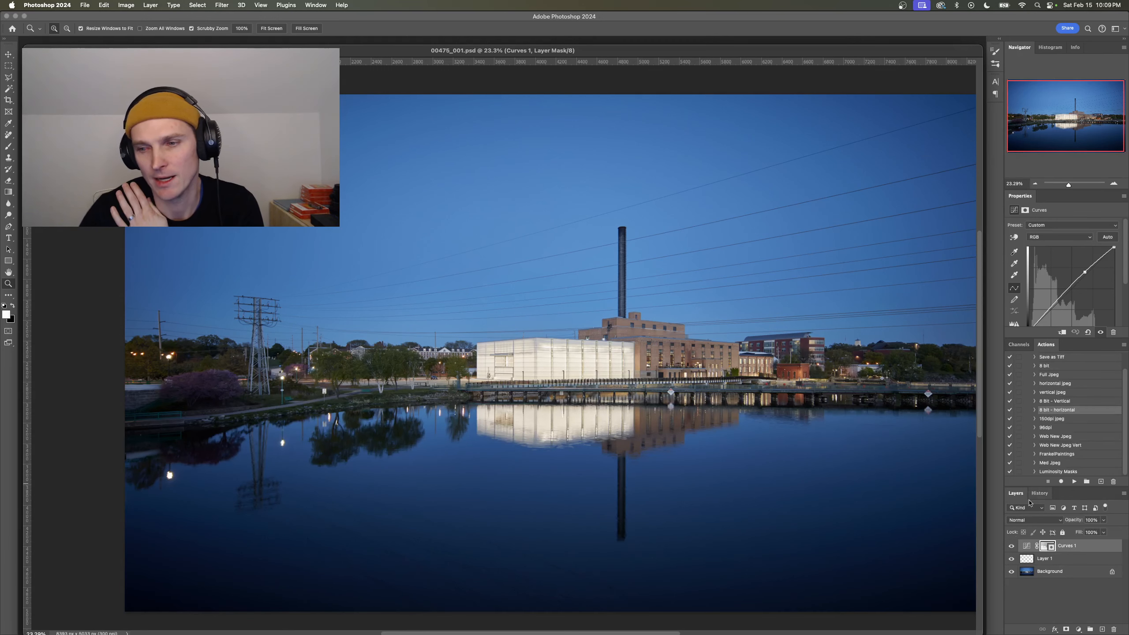
pyautogui.click(1012, 546)
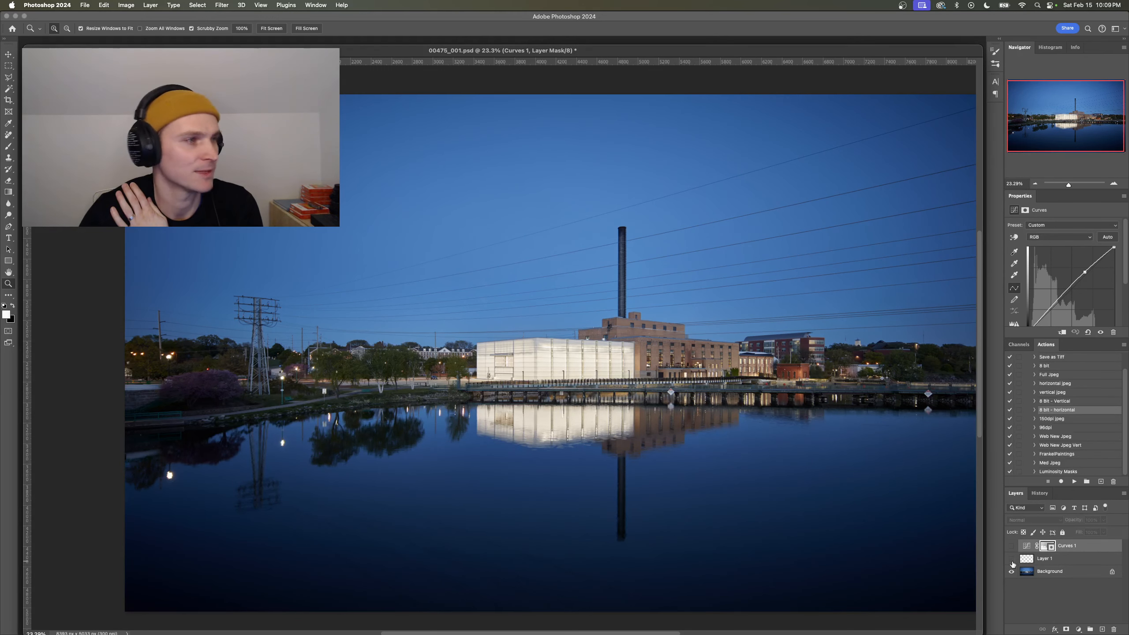
pyautogui.moveTo(1012, 561)
pyautogui.mouseDown()
pyautogui.moveTo(1013, 547)
pyautogui.moveTo(1010, 561)
pyautogui.mouseUp()
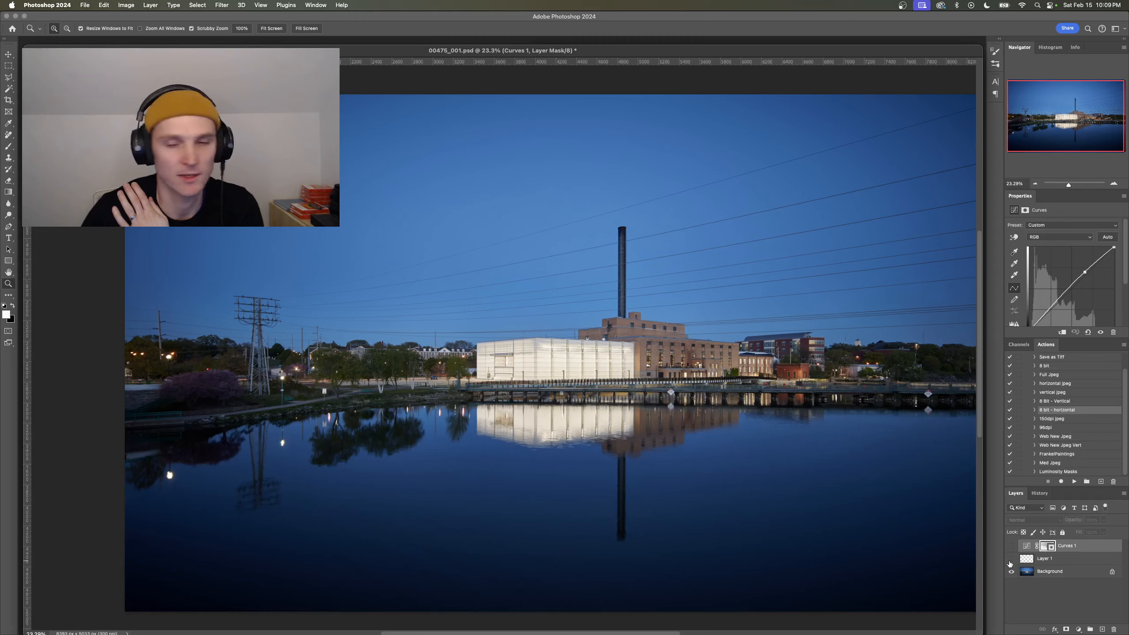
pyautogui.click(1012, 567)
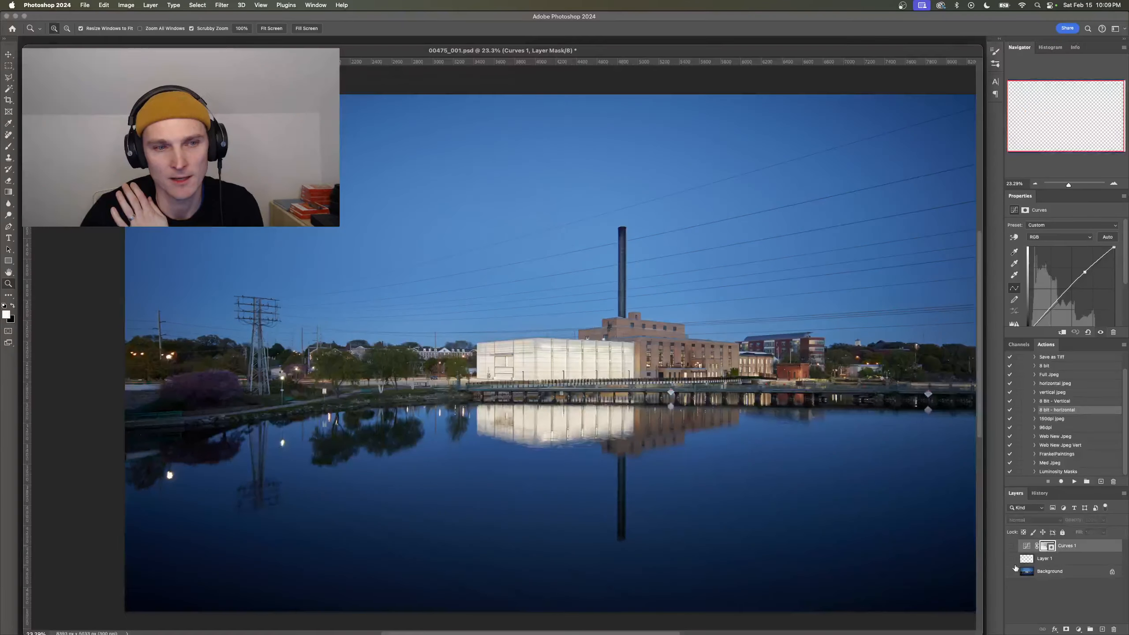
pyautogui.moveTo(1012, 560); pyautogui.dragTo(1012, 571)
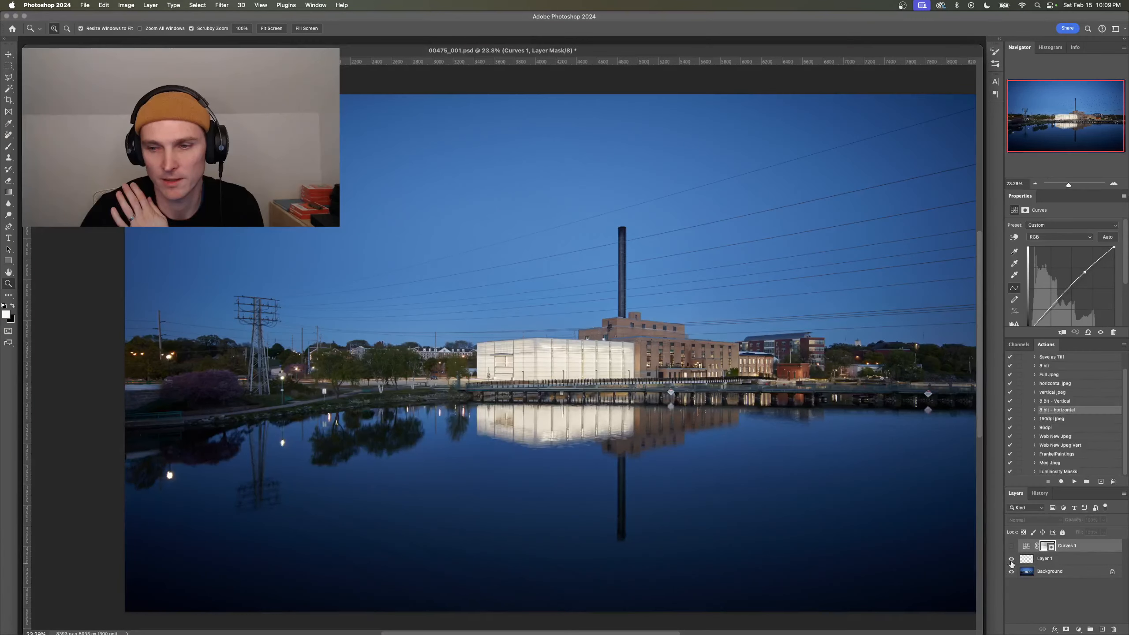
pyautogui.click(1012, 570)
pyautogui.click(1012, 560)
pyautogui.click(1012, 560)
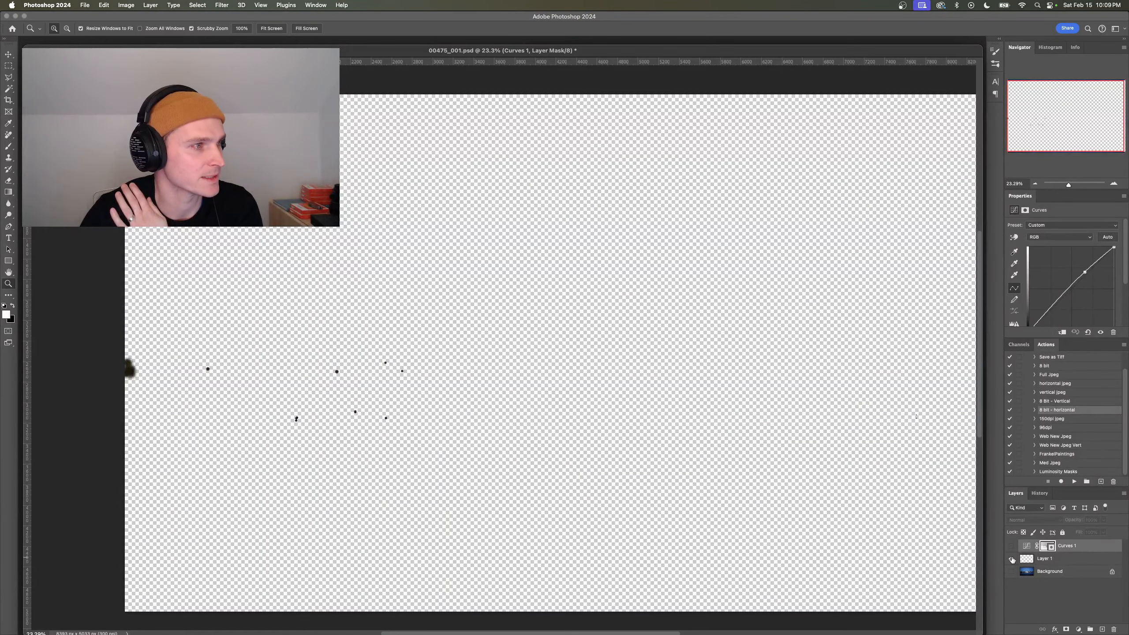
pyautogui.click(1013, 559)
pyautogui.click(1012, 560)
pyautogui.click(1011, 571)
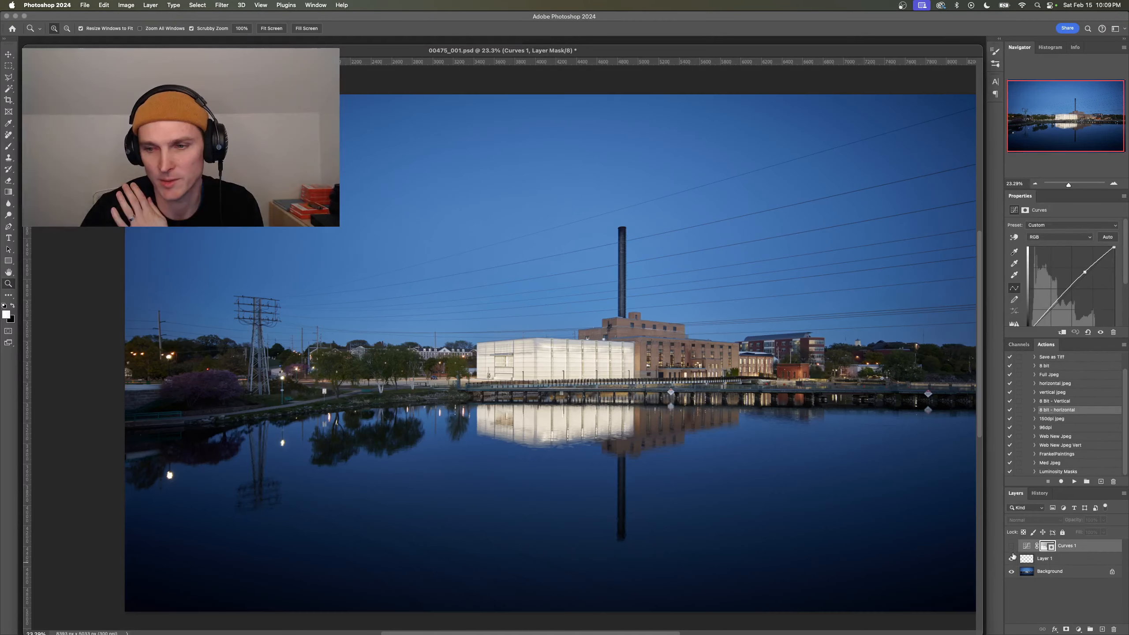
# - Switch the Curves 1 adjustment off and on to compare the photo before and after, leaving it visible
pyautogui.click(1013, 549)
pyautogui.click(1013, 549)
pyautogui.click(1013, 549)
pyautogui.click(1012, 549)
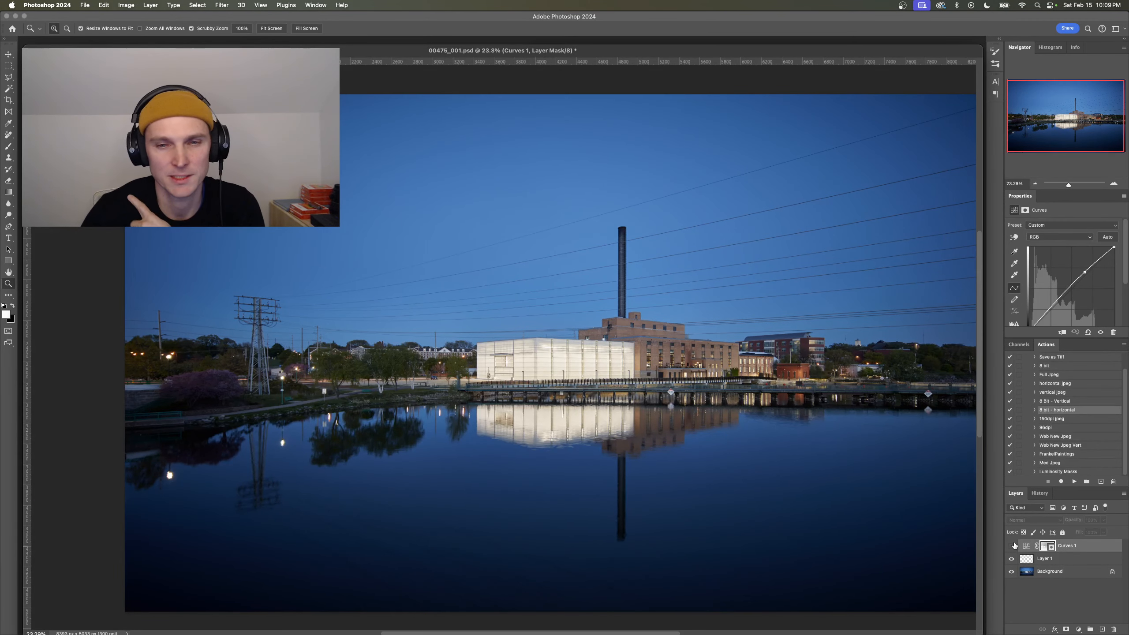
pyautogui.click(1012, 547)
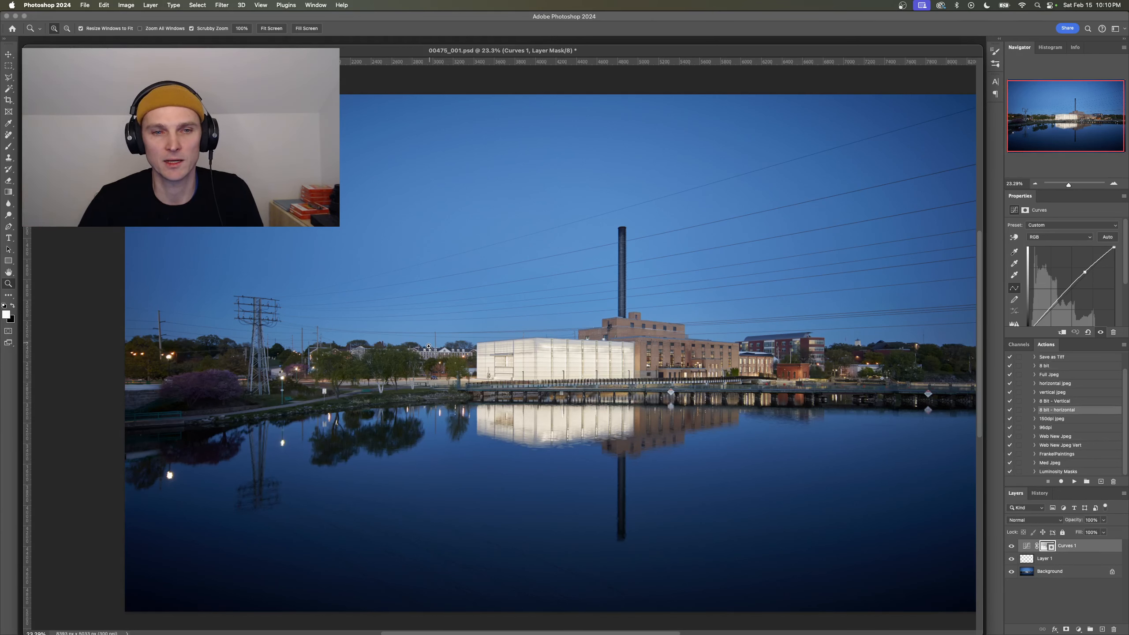
# - Examine the white translucent building, the brick powerhouse and their reflections up close and within the full composition
pyautogui.click(402, 348)
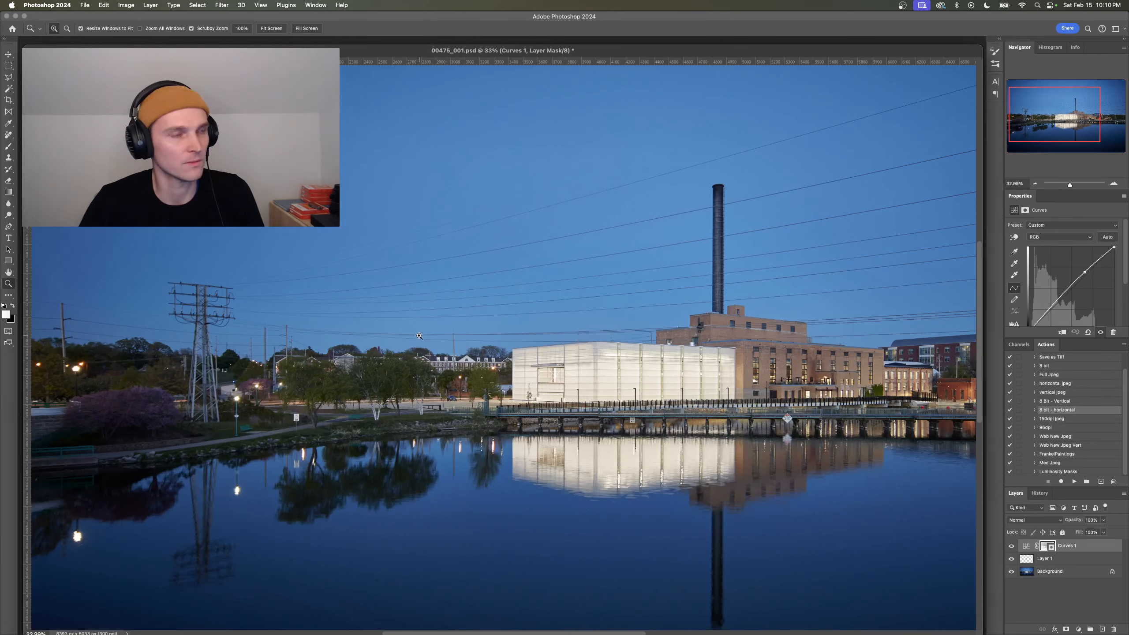
pyautogui.click(415, 346)
pyautogui.moveTo(415, 345); pyautogui.dragTo(48, 318)
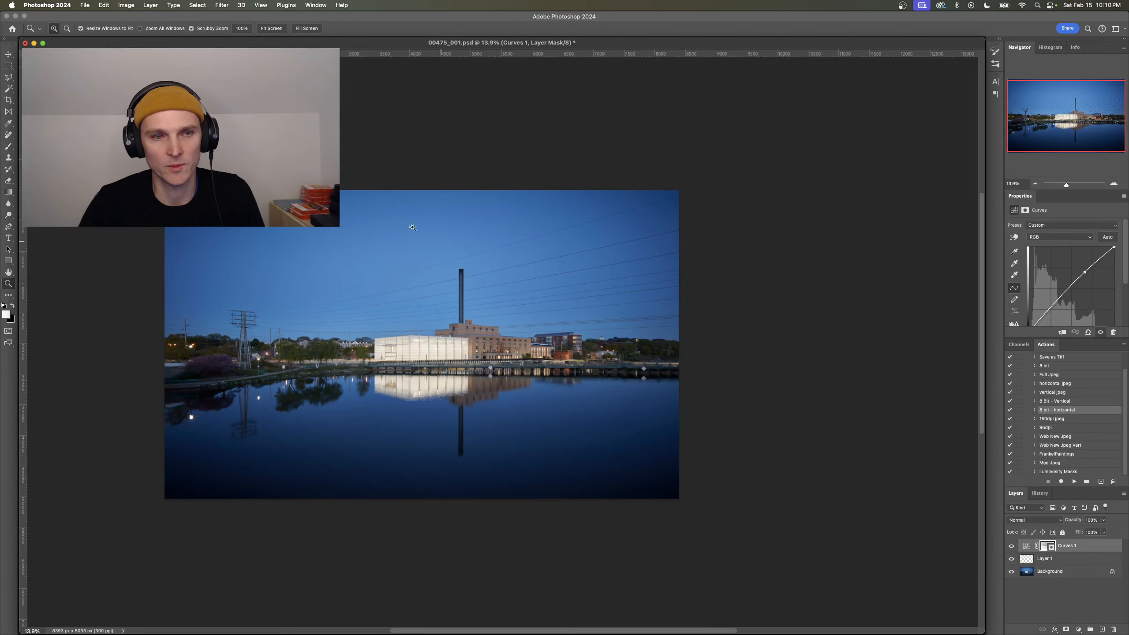
pyautogui.moveTo(500, 364); pyautogui.dragTo(548, 361)
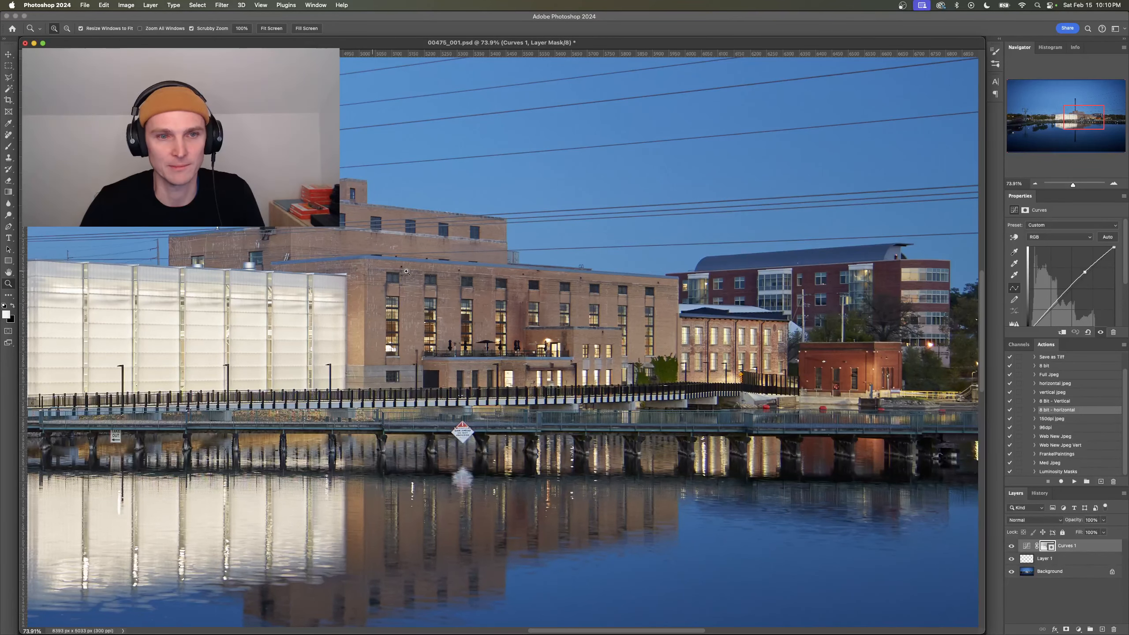
pyautogui.moveTo(406, 271); pyautogui.dragTo(485, 308)
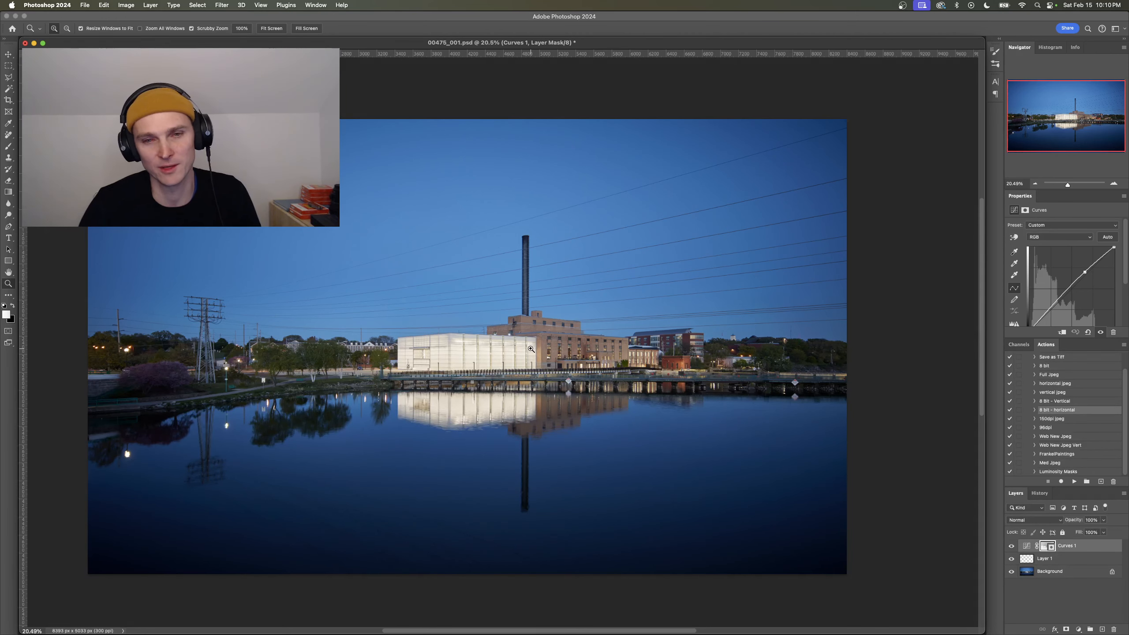
pyautogui.moveTo(531, 349); pyautogui.dragTo(534, 349)
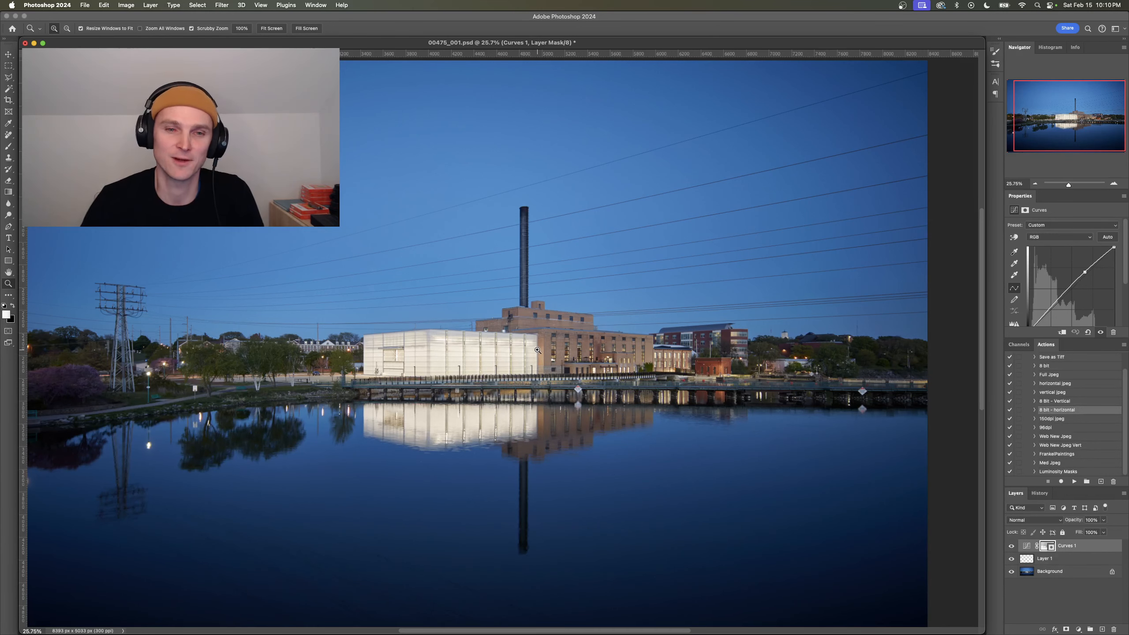
pyautogui.moveTo(538, 350); pyautogui.dragTo(524, 352)
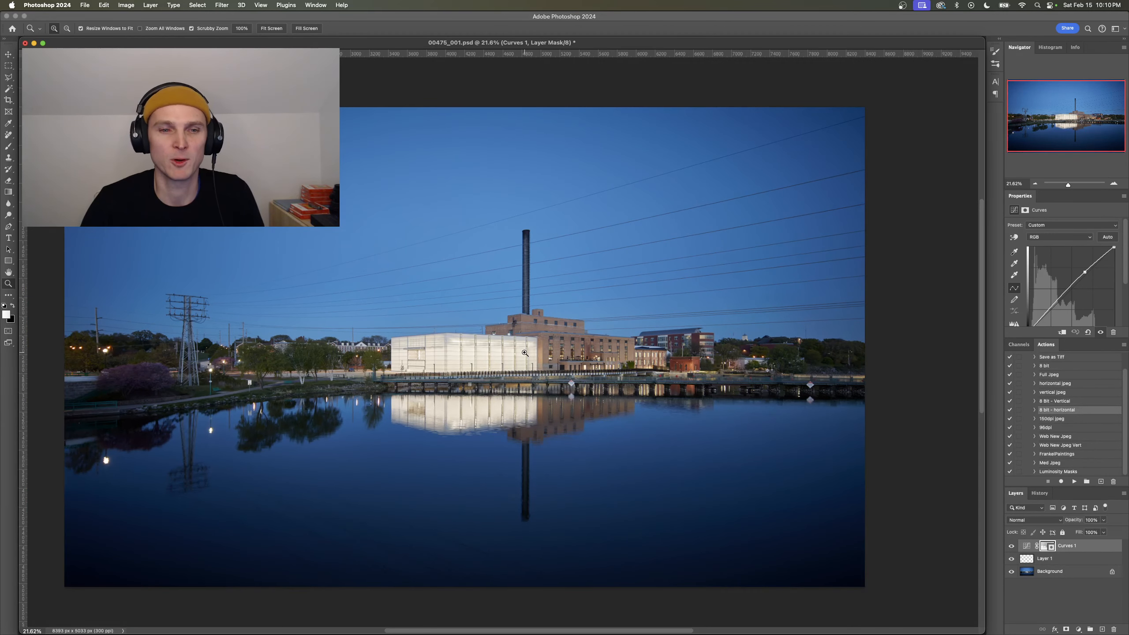
pyautogui.moveTo(440, 367); pyautogui.dragTo(565, 332)
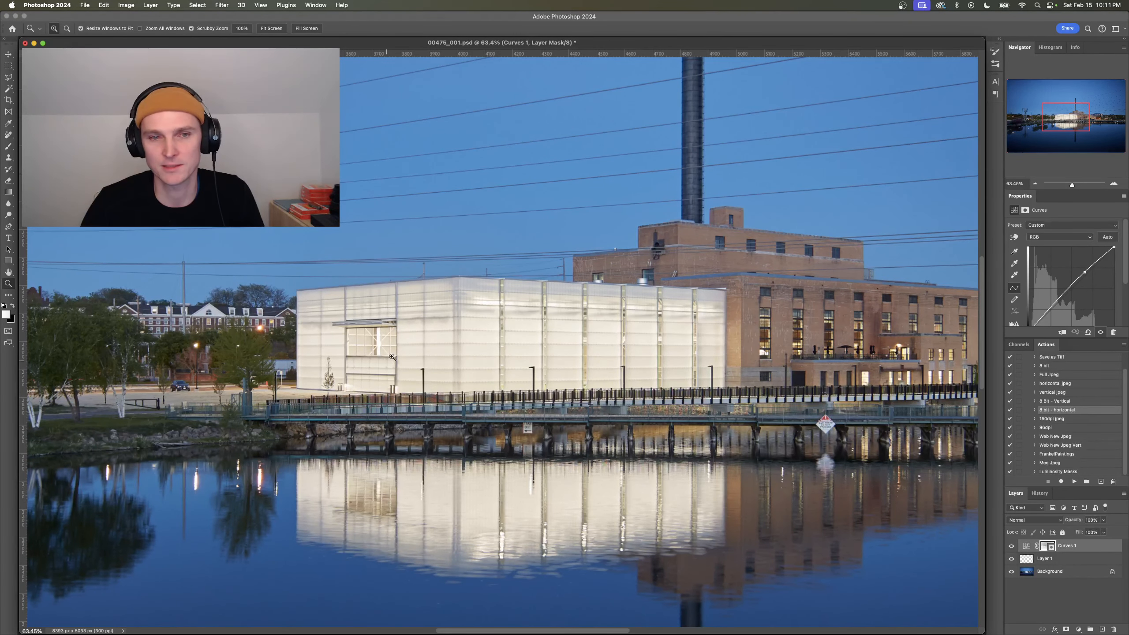
pyautogui.moveTo(660, 329); pyautogui.dragTo(566, 327)
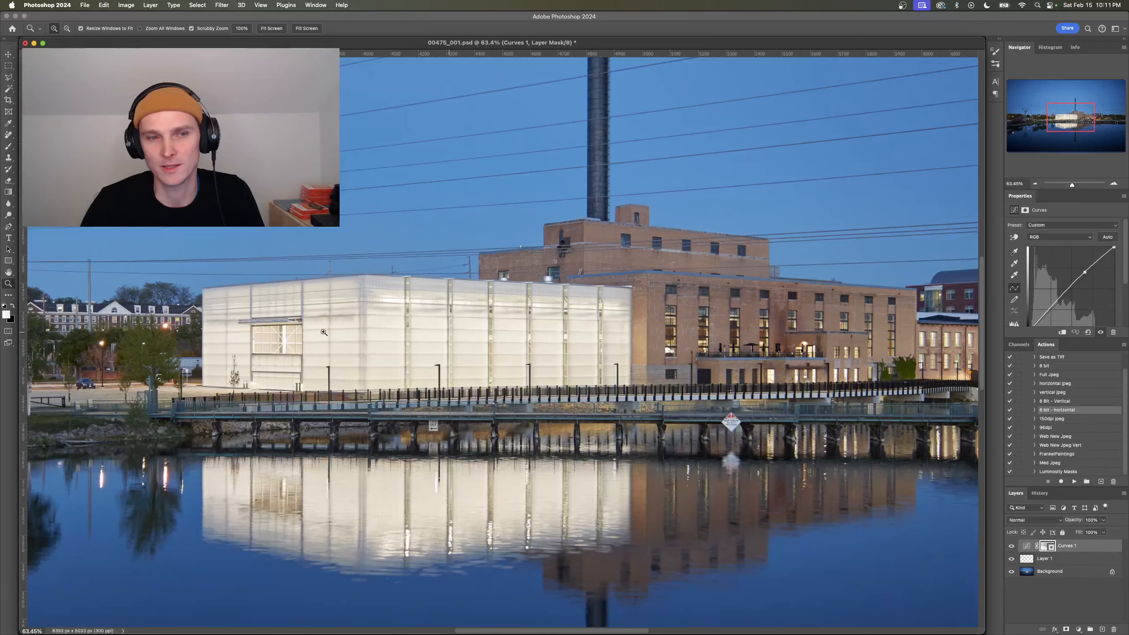
pyautogui.moveTo(433, 361); pyautogui.dragTo(164, 374)
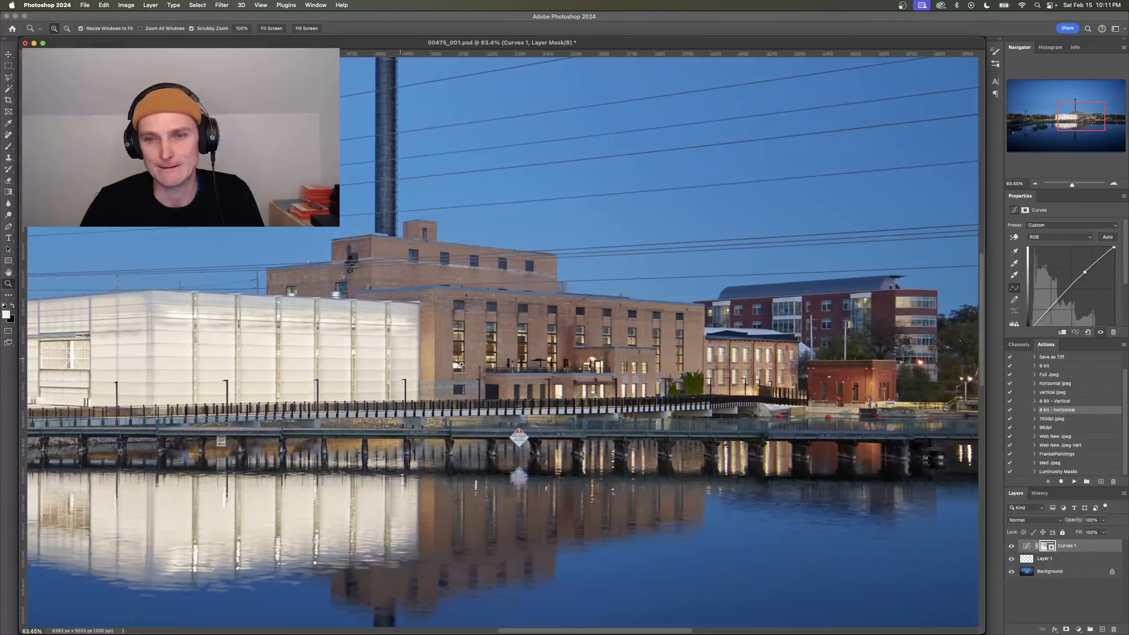
pyautogui.moveTo(528, 378); pyautogui.dragTo(595, 355)
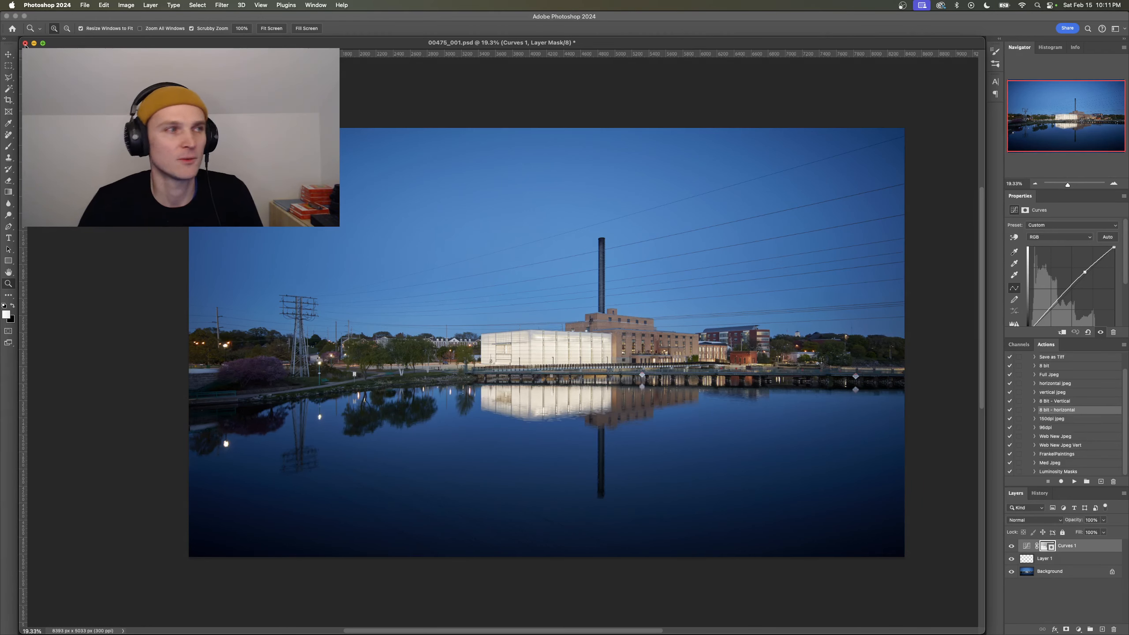
# - Close the powerhouse photo 00475_001.psd and switch to the 00584_ProspectStudio_RainbowTrout session in Capture One
pyautogui.click(25, 43)
pyautogui.click(562, 235)
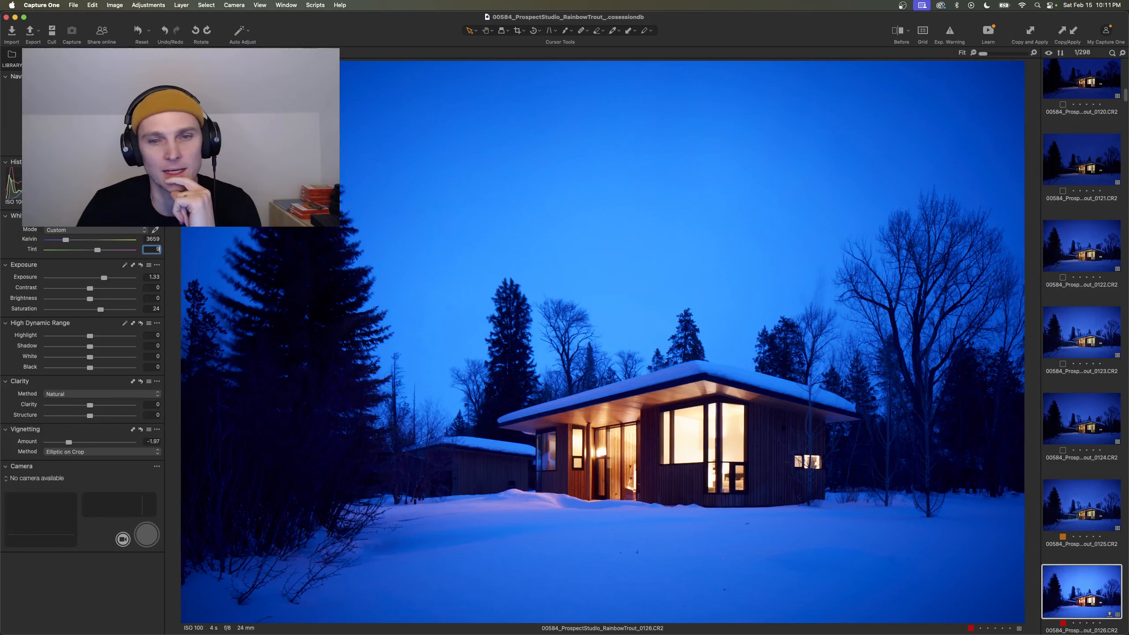
# - View the dark dusk frame 0117 of the snowy house, examining the lit entrance and windows up close and the full frame
pyautogui.scroll(8, 1085, 471)
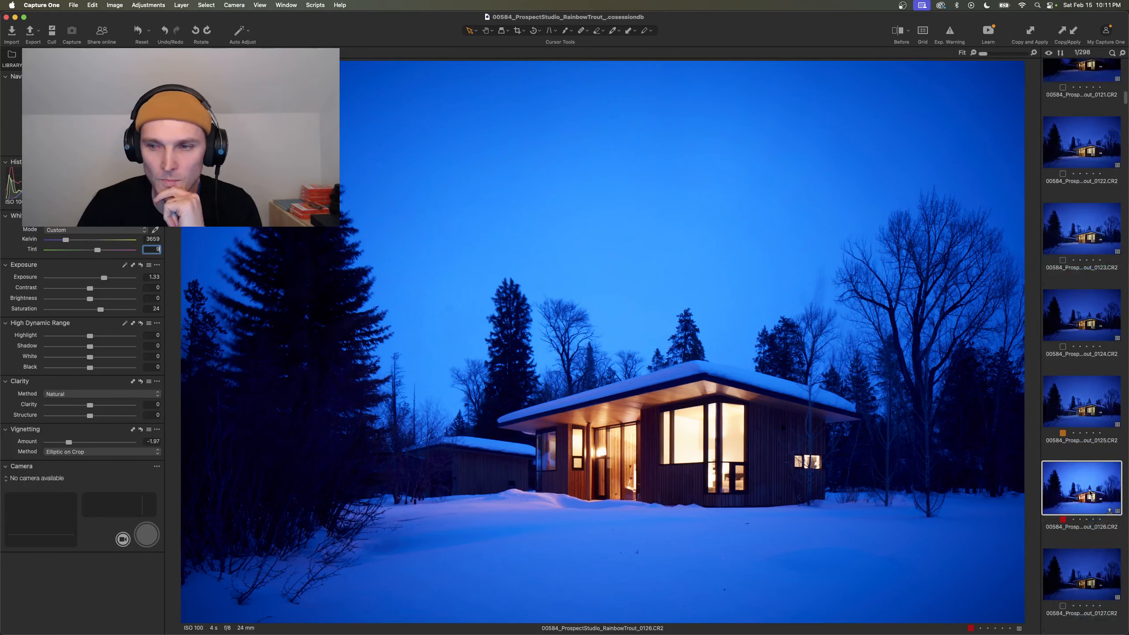
pyautogui.scroll(3, 1089, 479)
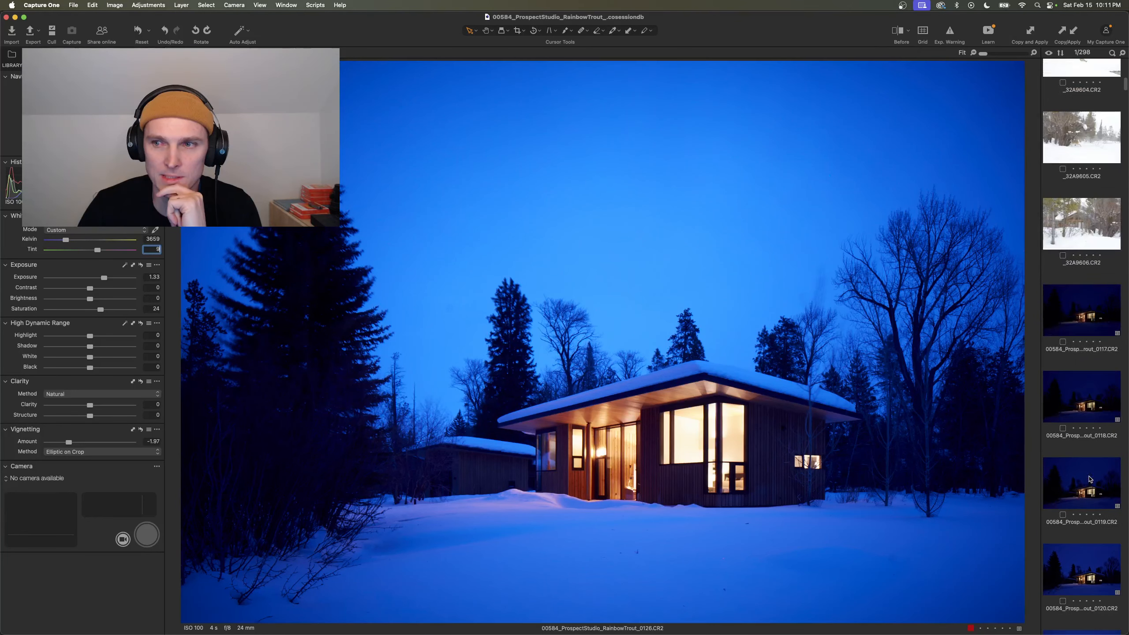
pyautogui.click(1083, 305)
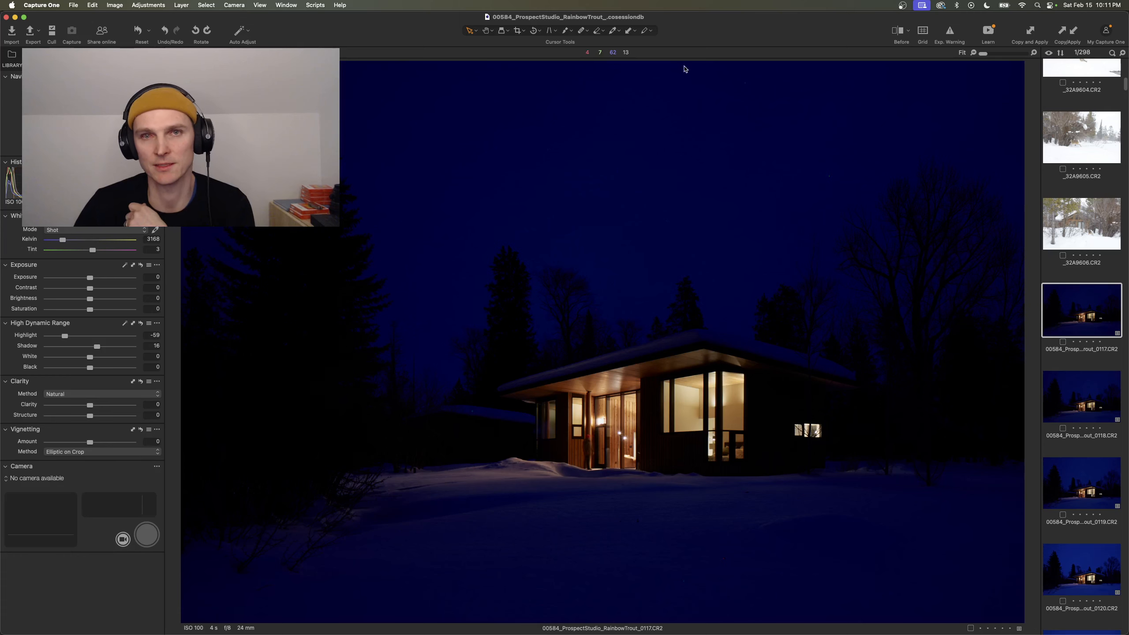
pyautogui.press('z')
pyautogui.click(587, 459)
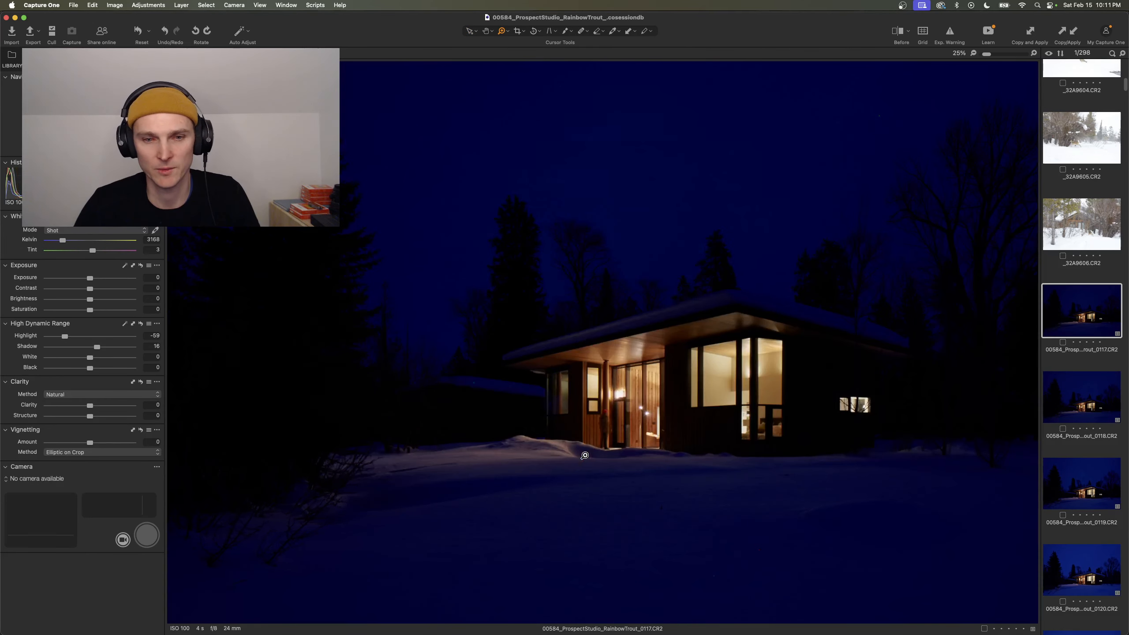
pyautogui.moveTo(600, 433); pyautogui.dragTo(662, 385)
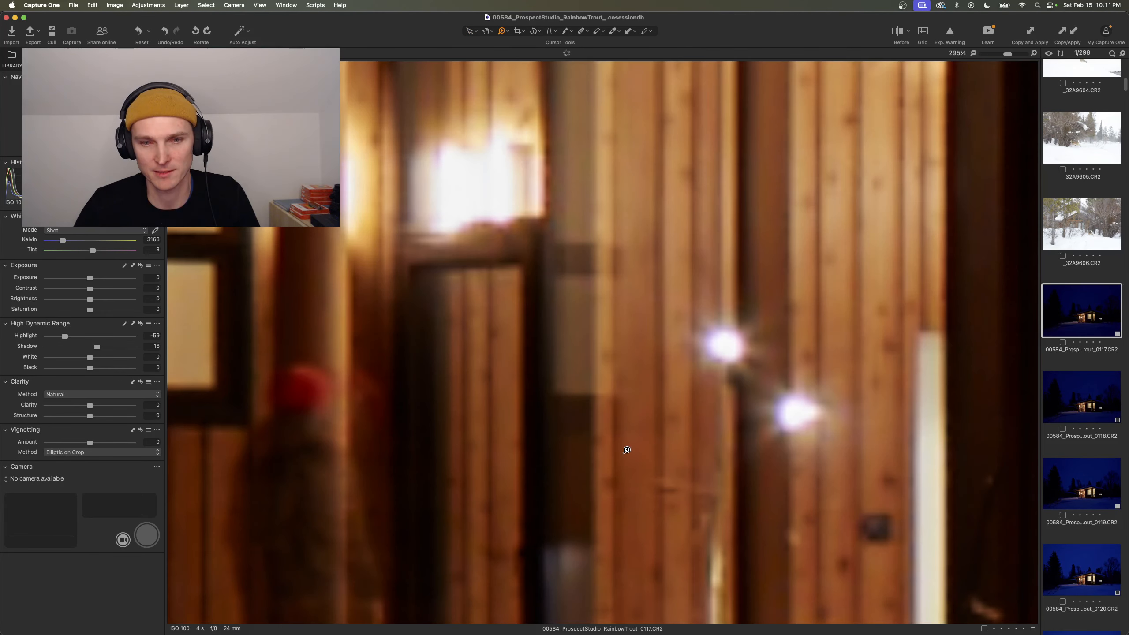
pyautogui.press('super+minus')
pyautogui.press('super+minus')
pyautogui.press('super+minus')
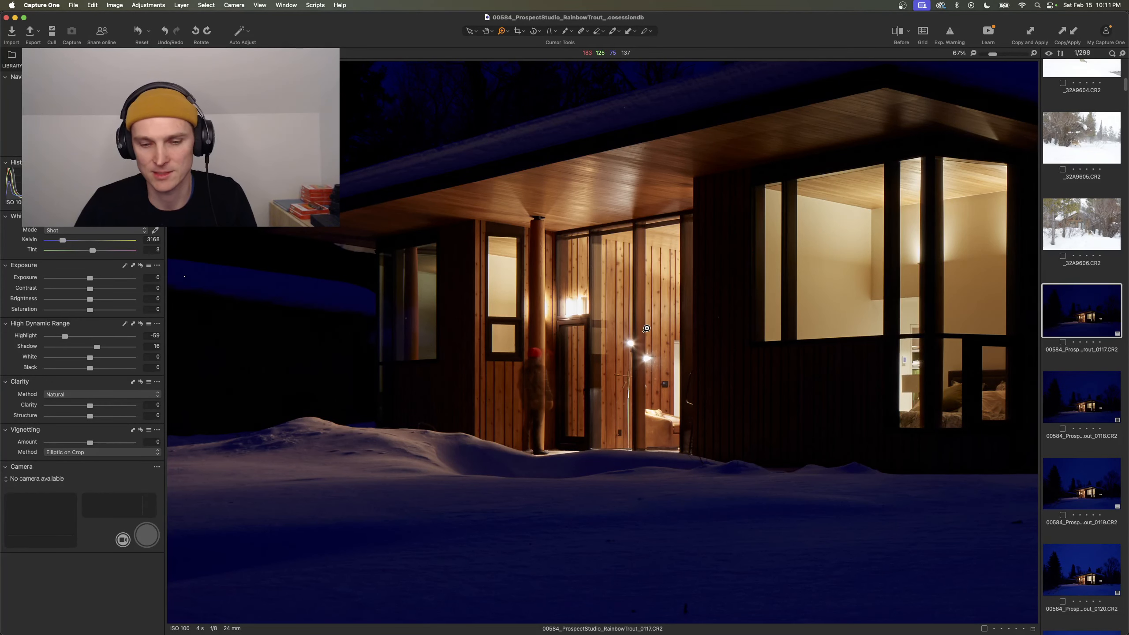
pyautogui.press('super+0')
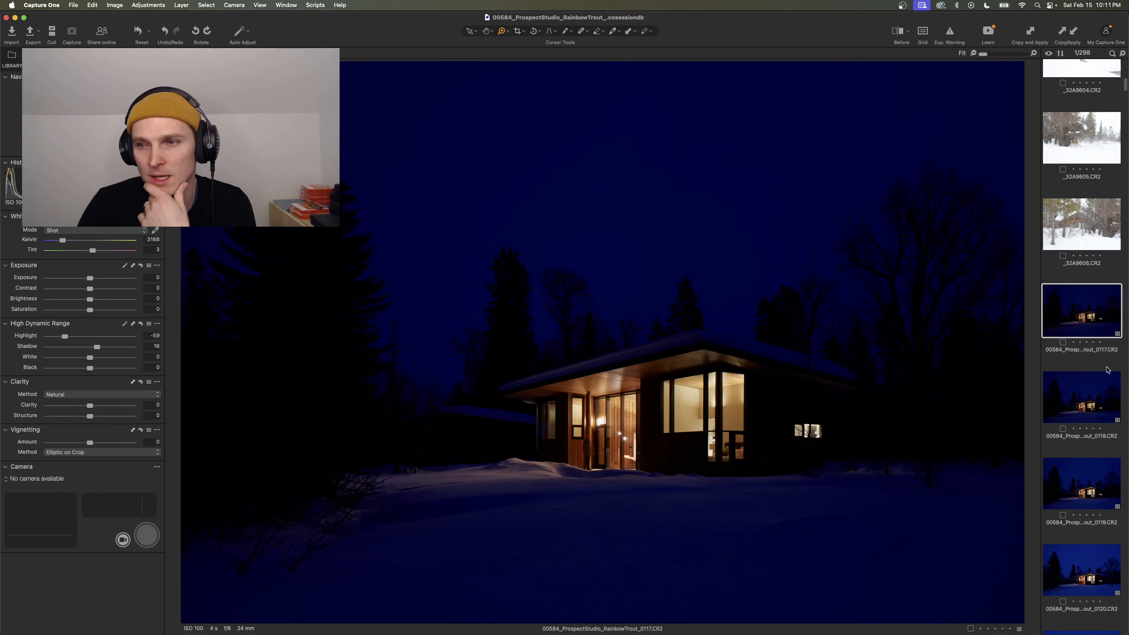
# - Compare the dusk exposures of the snowy house by browsing frames 0118 through 0123, and return to frame 0121
pyautogui.click(1082, 385)
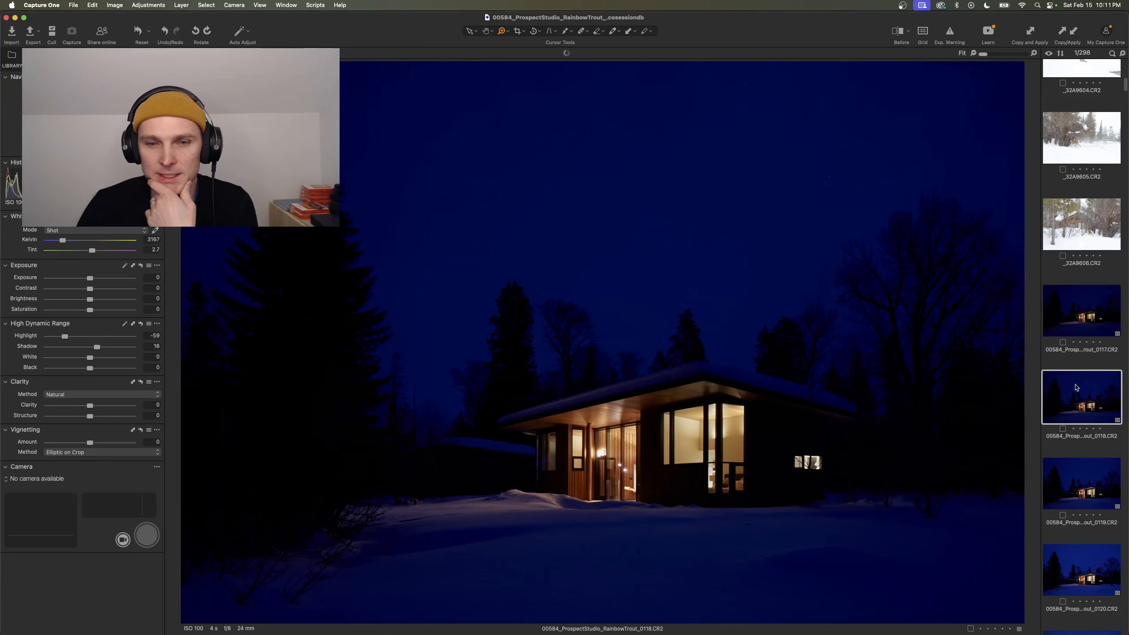
pyautogui.press('Down')
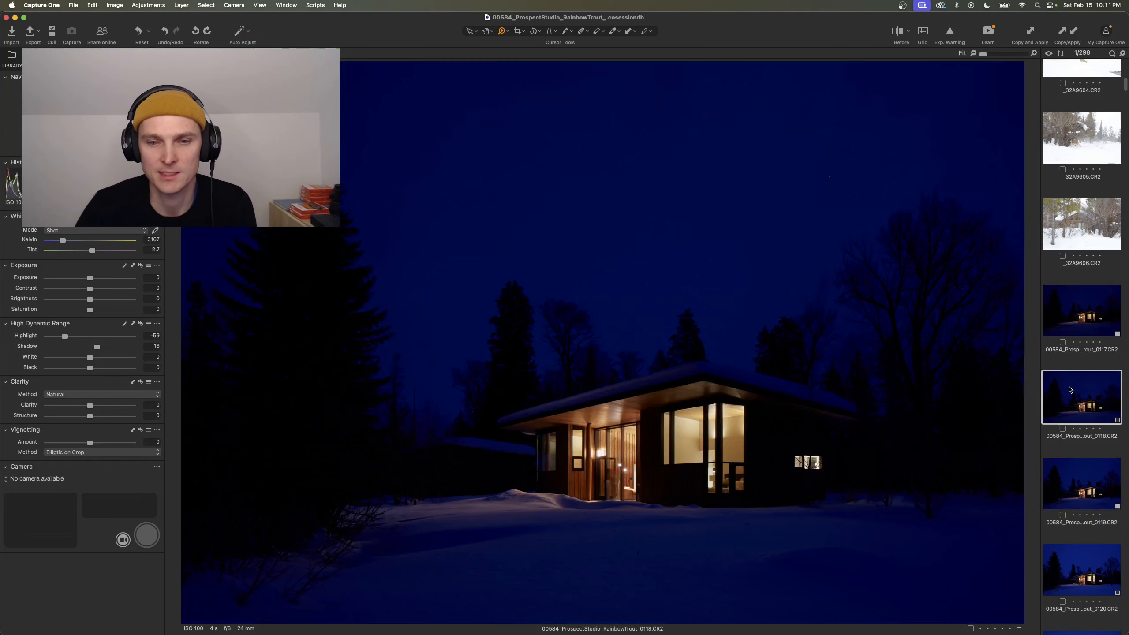
pyautogui.press('Down')
pyautogui.press('Down')
pyautogui.press('Down')
pyautogui.press('Down')
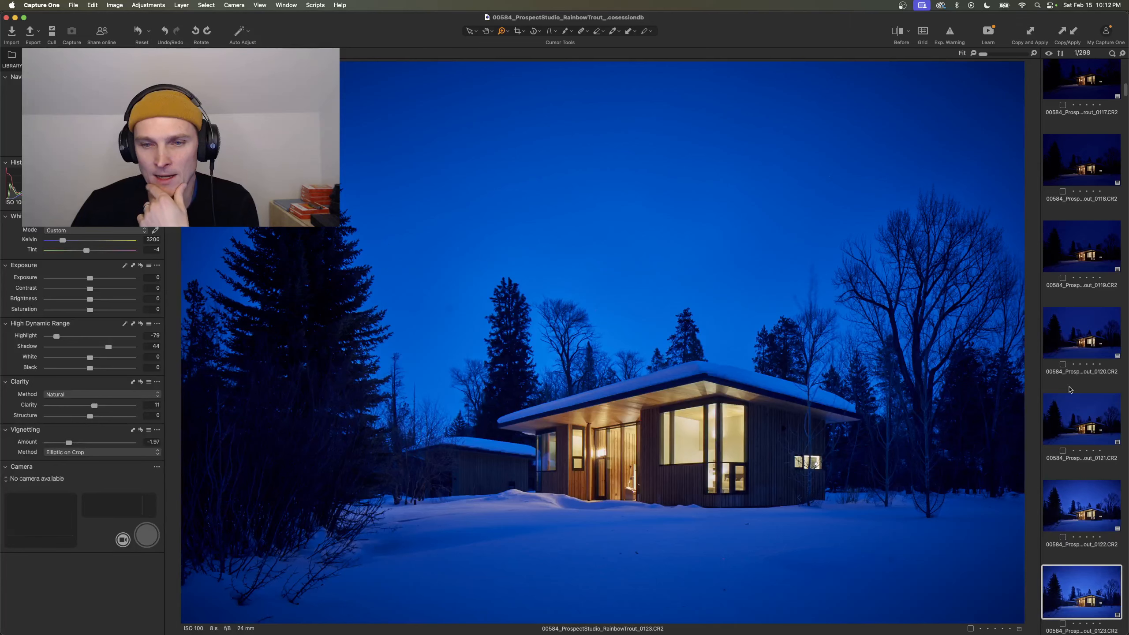
pyautogui.press('Up')
pyautogui.press('Up')
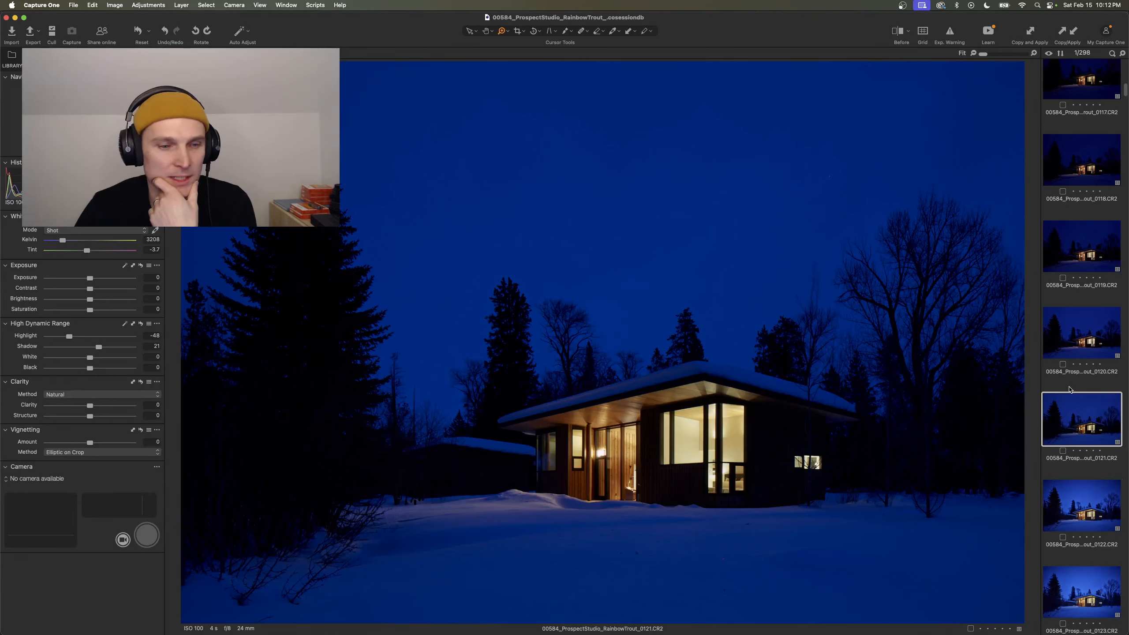
# - Compare the snowy house's dusk frames 0121, 0122 and 0123 by switching between them, and stop at frame 0123
pyautogui.press('Down')
pyautogui.press('Up')
pyautogui.press('Down')
pyautogui.press('Down')
pyautogui.press('Up')
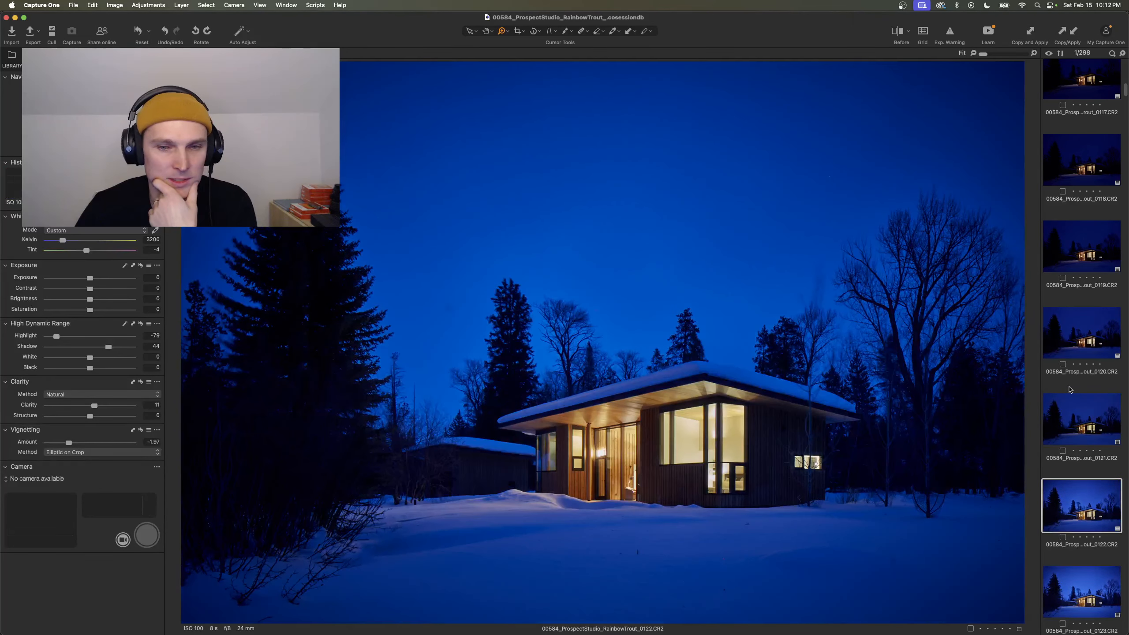
pyautogui.press('Down')
pyautogui.press('Up')
pyautogui.press('Down')
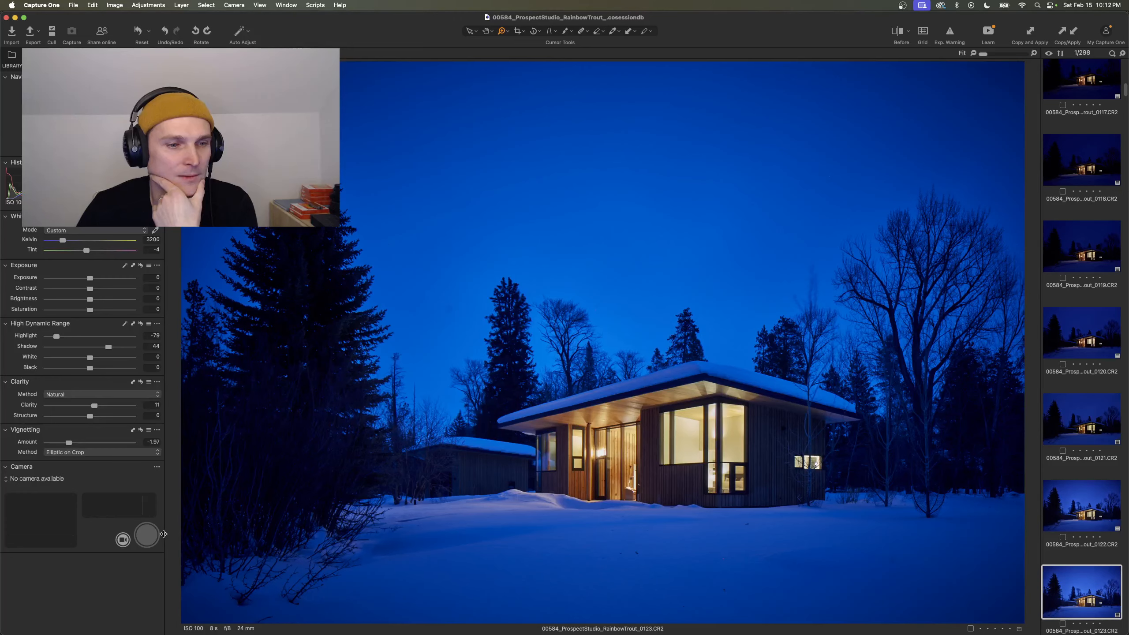
# - Widen the tool area and show the metadata of frame 0123
pyautogui.moveTo(163, 533); pyautogui.dragTo(212, 534)
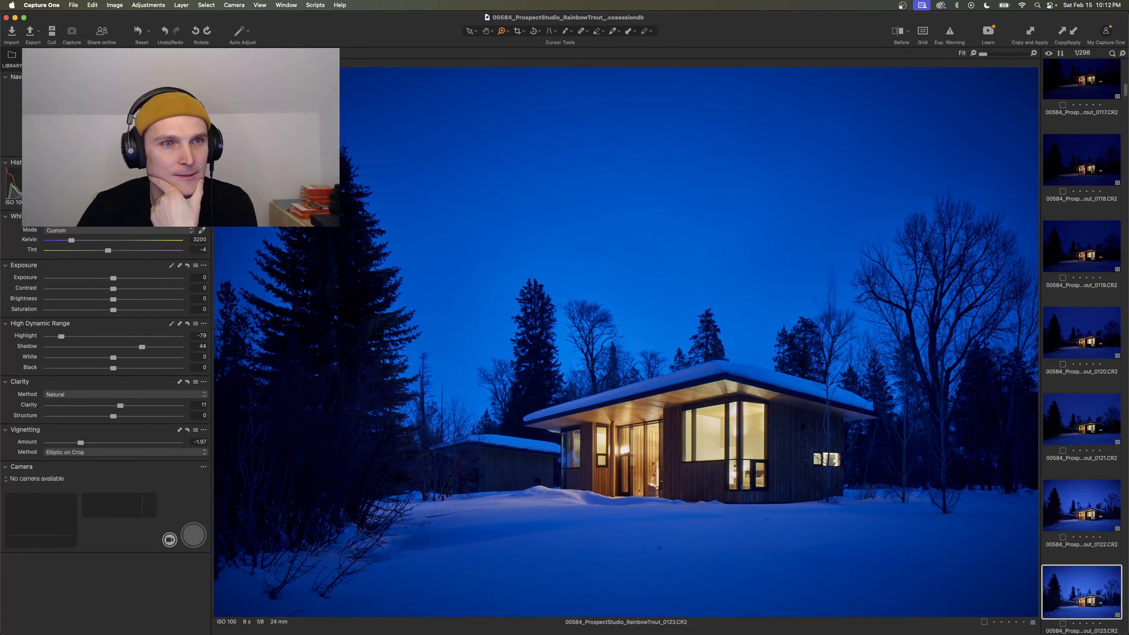
pyautogui.click(222, 146)
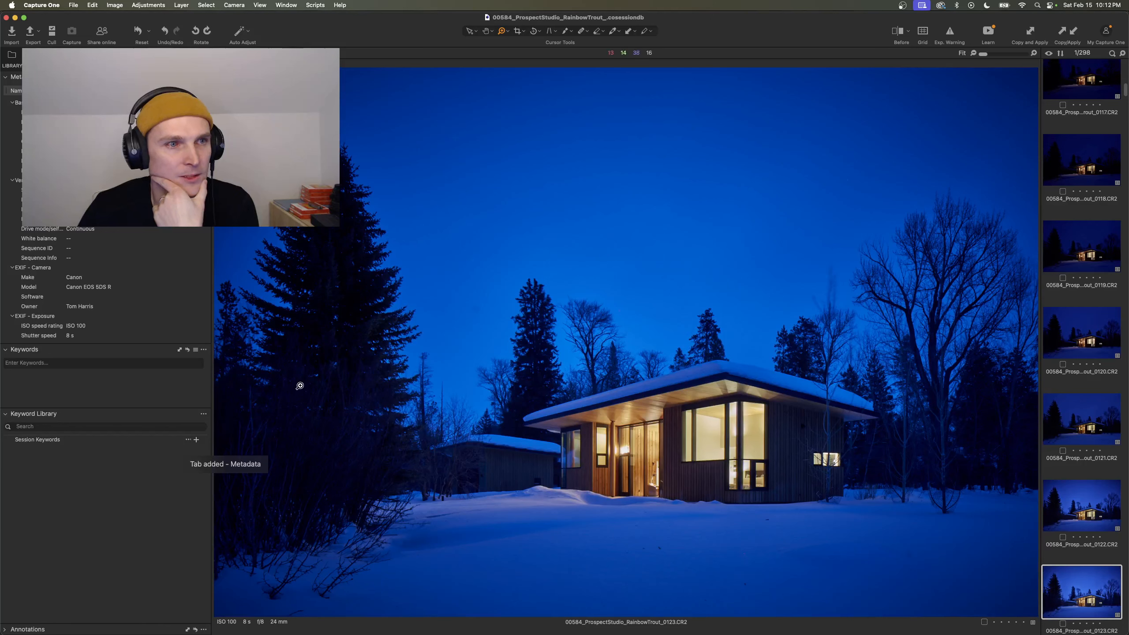
# - Alternate between frames 0122 and 0123 to compare the light on the sky, trees and house, and finish on 0123
pyautogui.click(1069, 512)
pyautogui.press('Down')
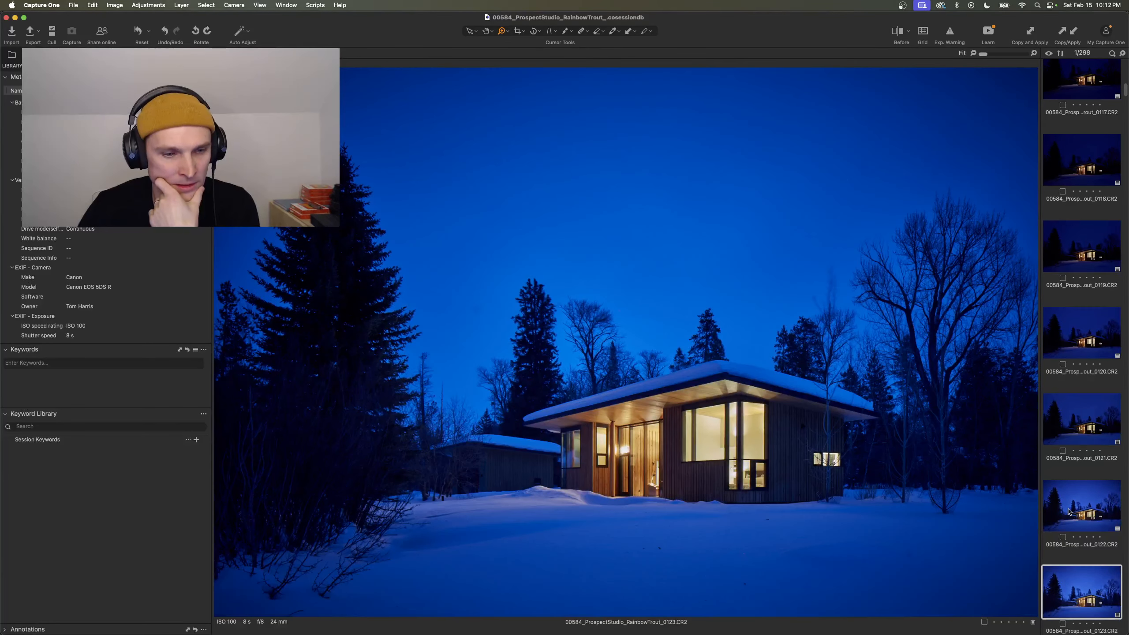
pyautogui.press('Up')
pyautogui.press('Down')
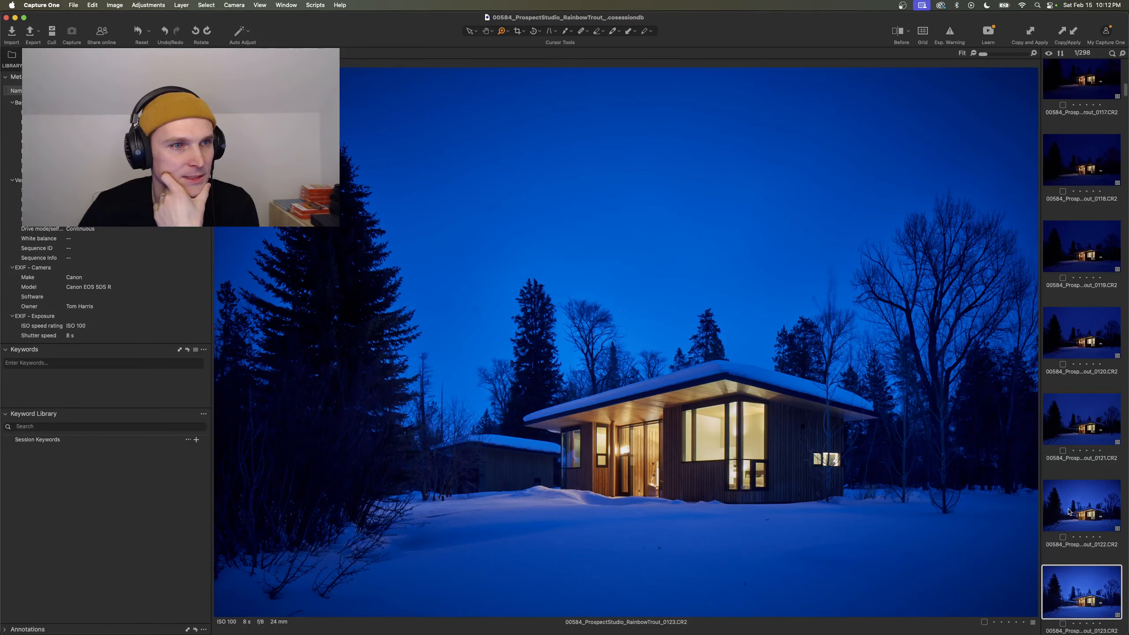
pyautogui.press('Up')
pyautogui.press('Down')
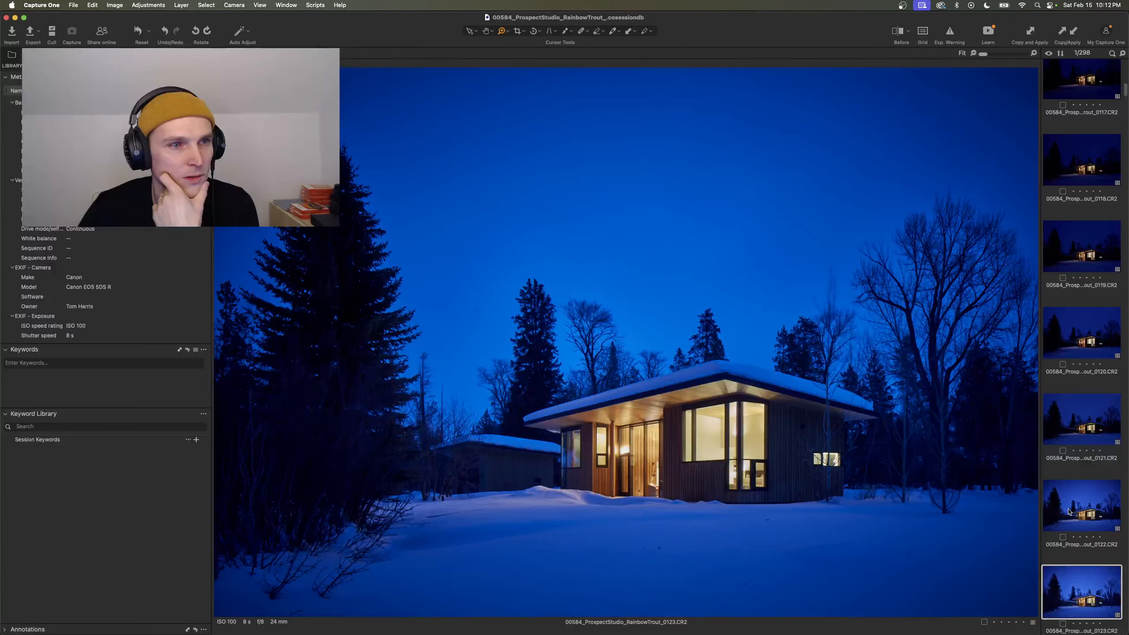
pyautogui.press('Up')
pyautogui.press('Down')
pyautogui.press('Up')
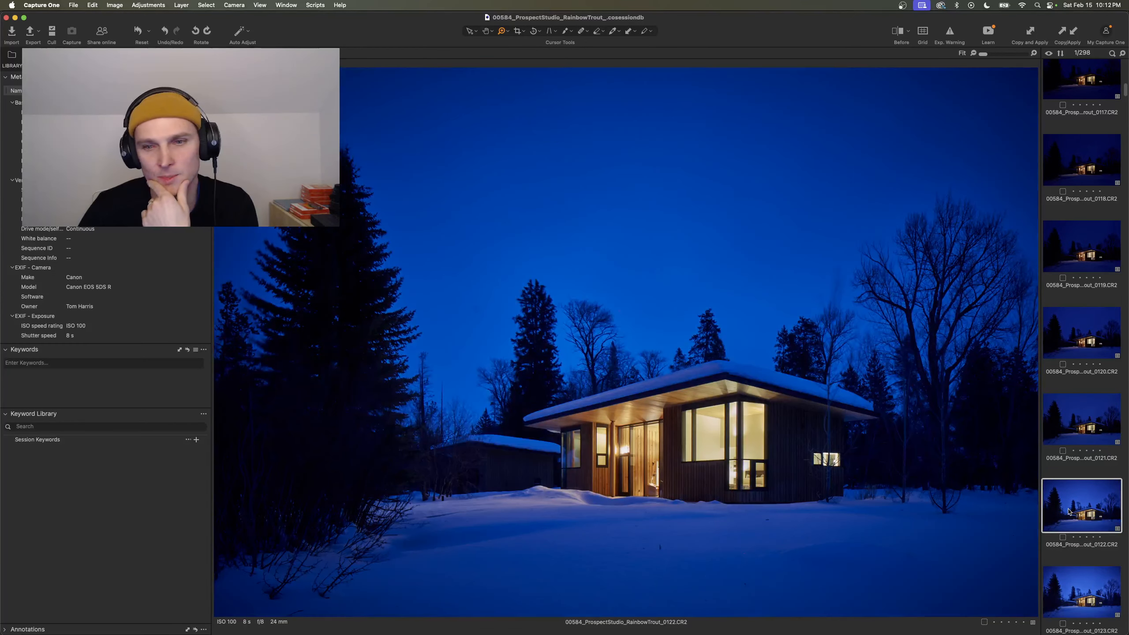
pyautogui.press('Down')
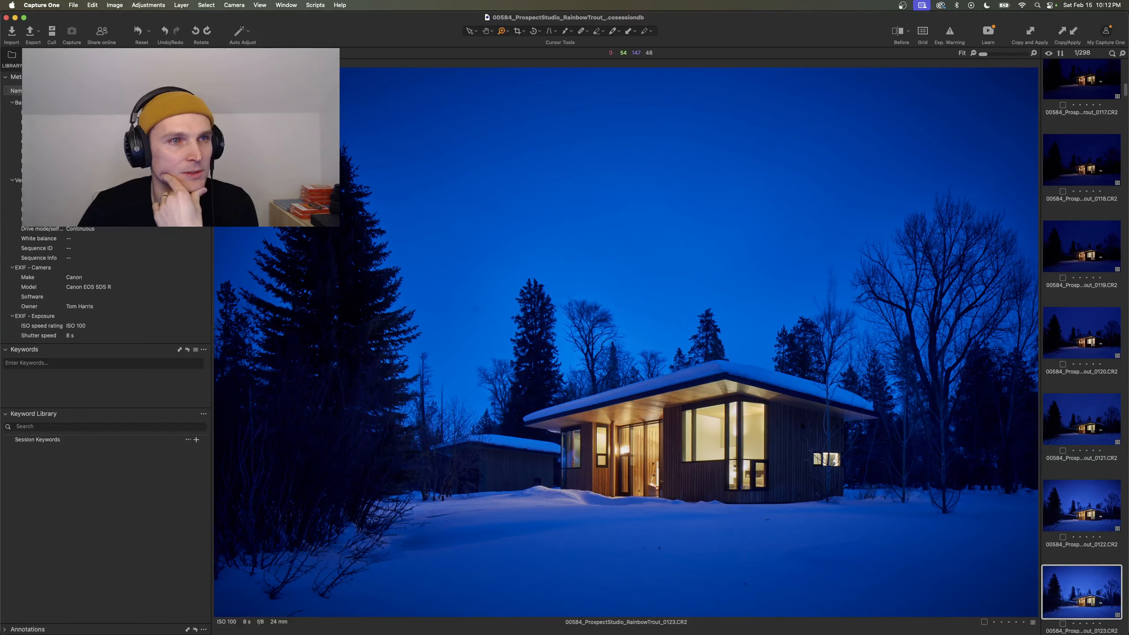
# - Narrow the tool area and bring back the Quick adjustment tools
pyautogui.moveTo(213, 142); pyautogui.dragTo(177, 143)
pyautogui.click(40, 58)
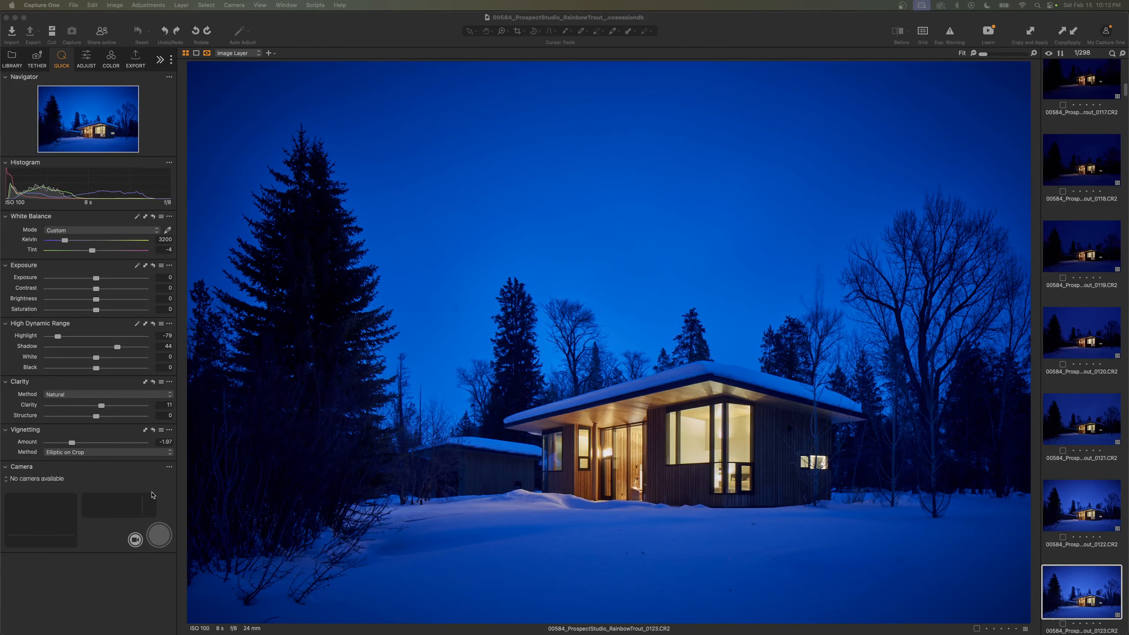
# - Compare the dusk exposures in frames 0121 through 0125, check 0123 once more, and return to frame 0125
pyautogui.click(1067, 520)
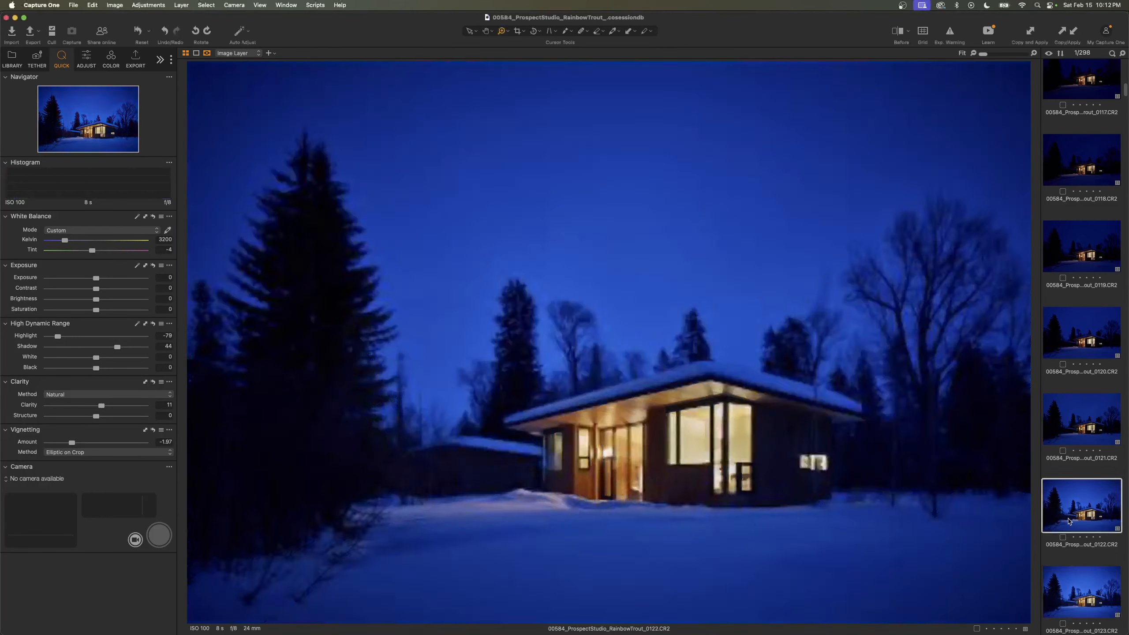
pyautogui.press('Down')
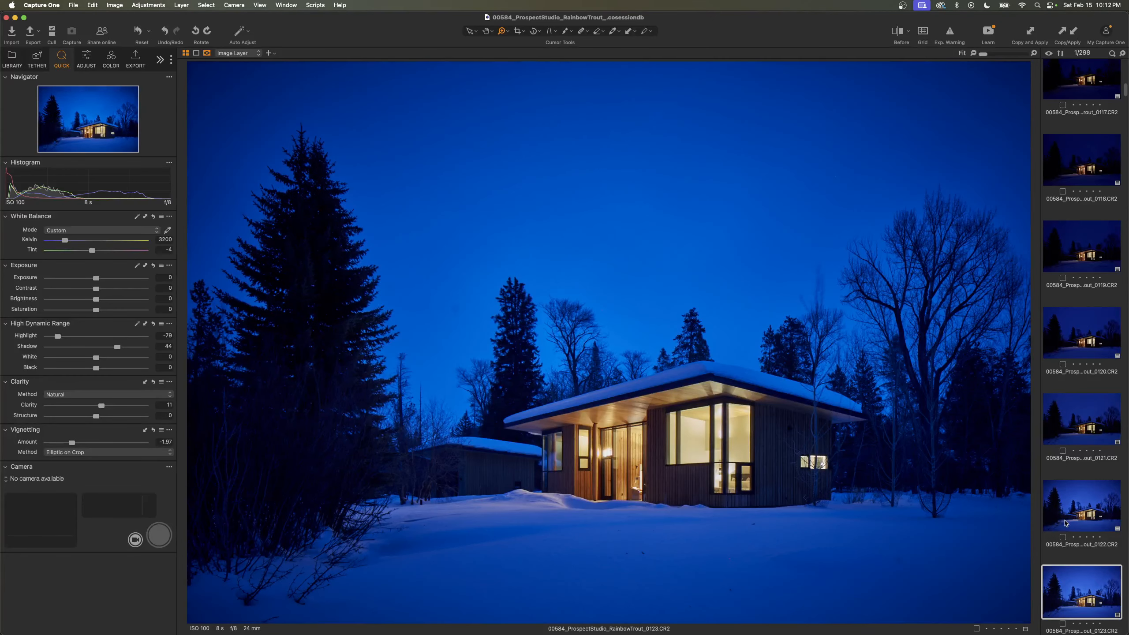
pyautogui.click(1066, 523)
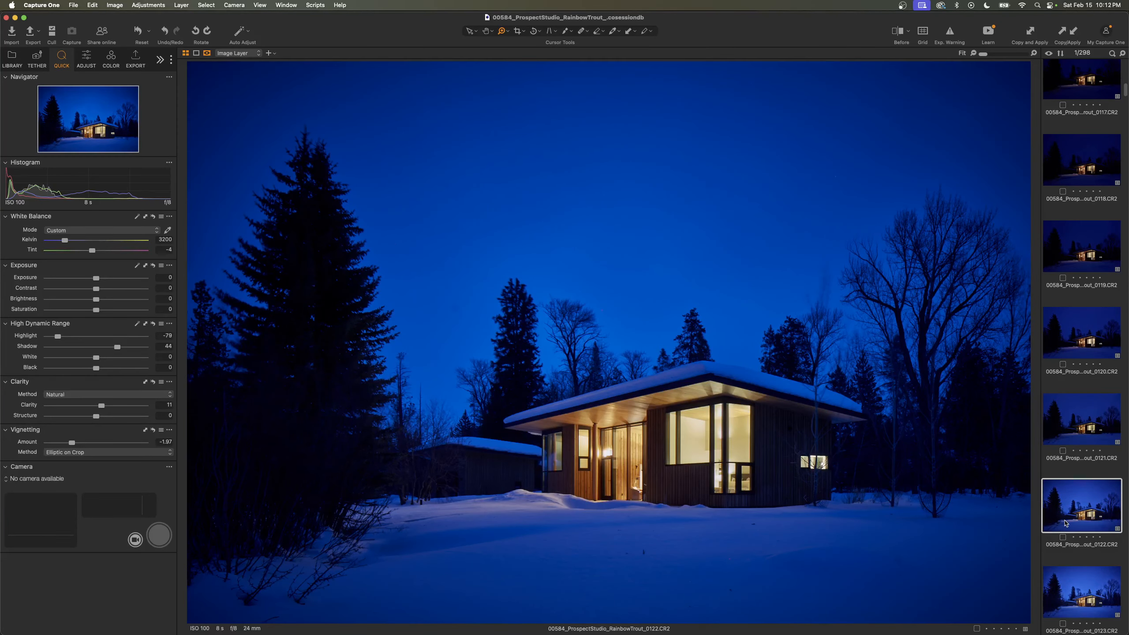
pyautogui.press('Up')
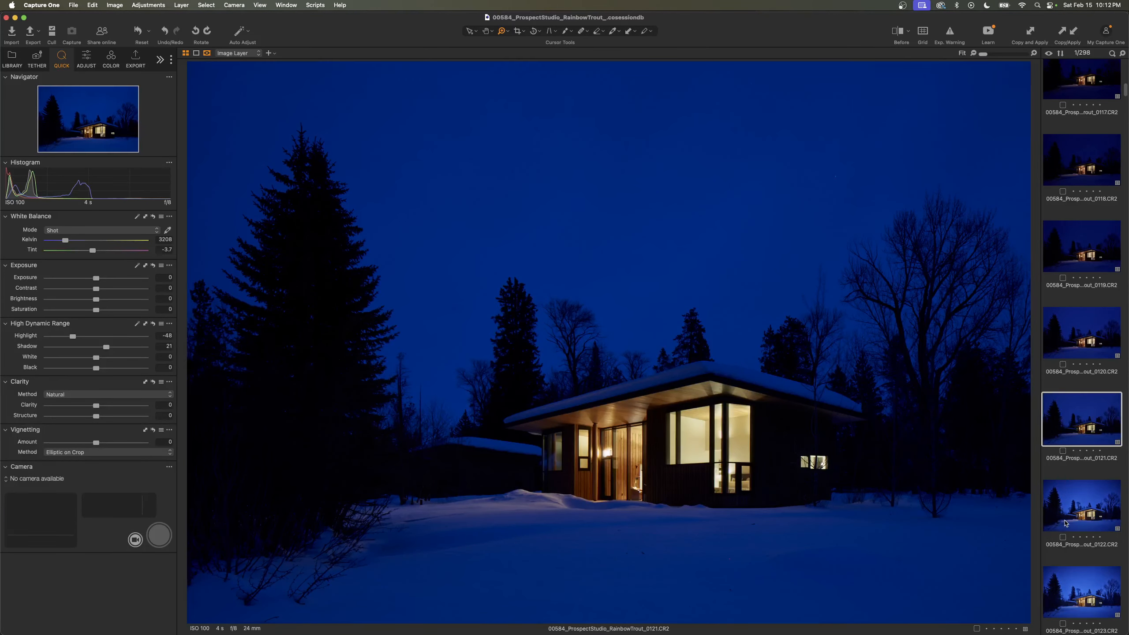
pyautogui.press('Down')
pyautogui.press('Down')
pyautogui.press('Down')
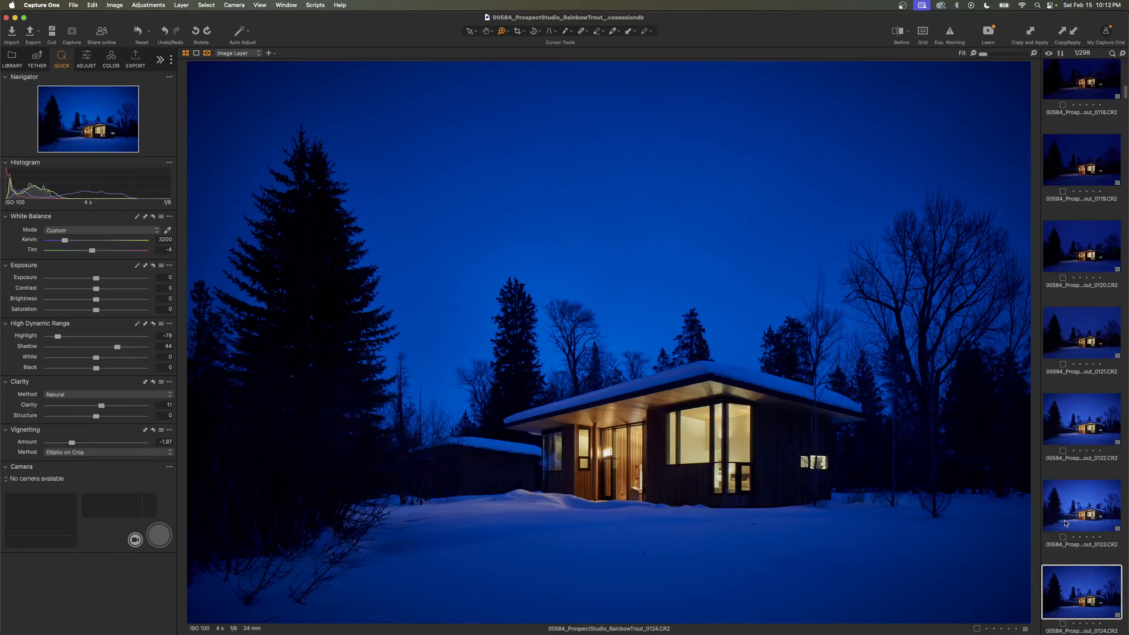
pyautogui.press('Down')
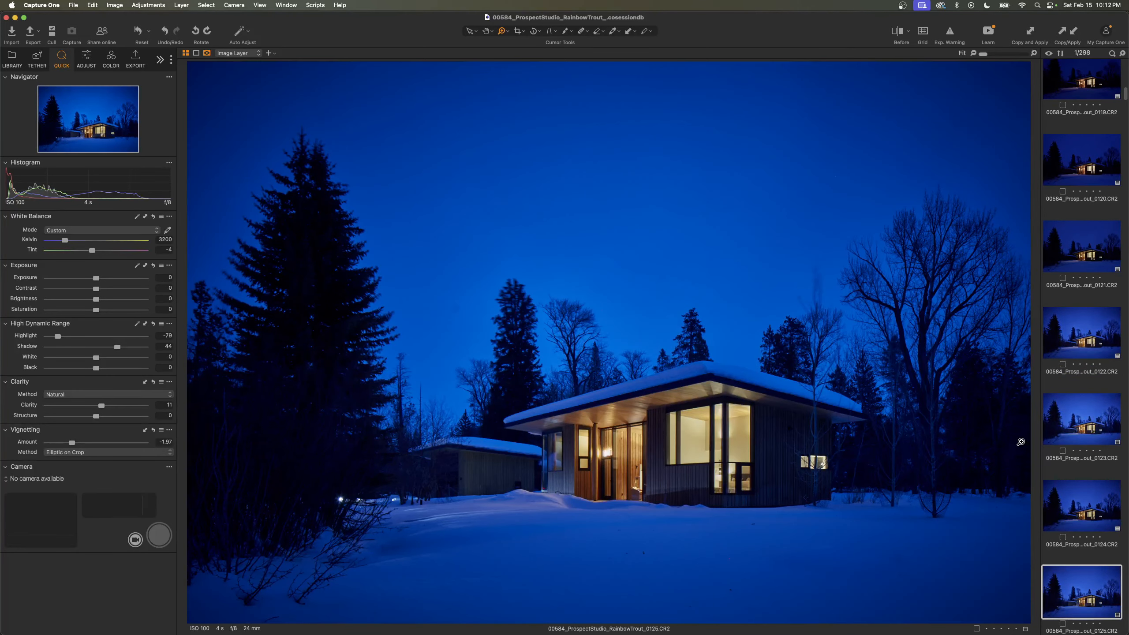
pyautogui.click(1059, 426)
pyautogui.click(1078, 579)
# - Browse the dusk exposures of the snowy house from frame 0126 onward to frame 0133
pyautogui.press('Right')
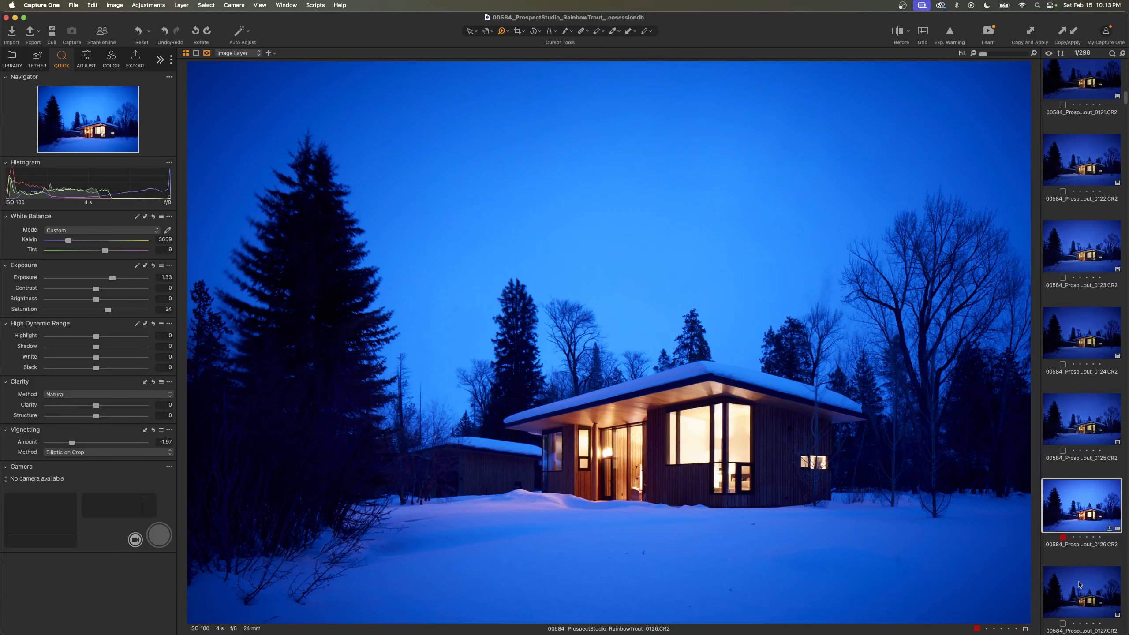
pyautogui.press('Right')
pyautogui.press('Right')
pyautogui.press('Right')
pyautogui.press('Right')
pyautogui.press('Right')
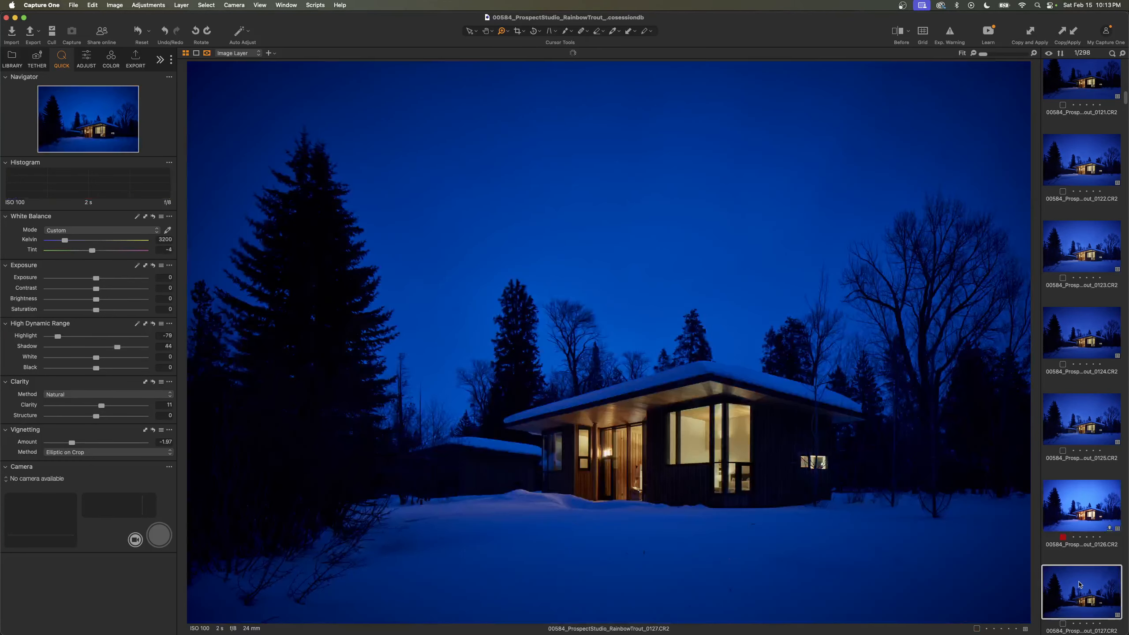
pyautogui.press('Left')
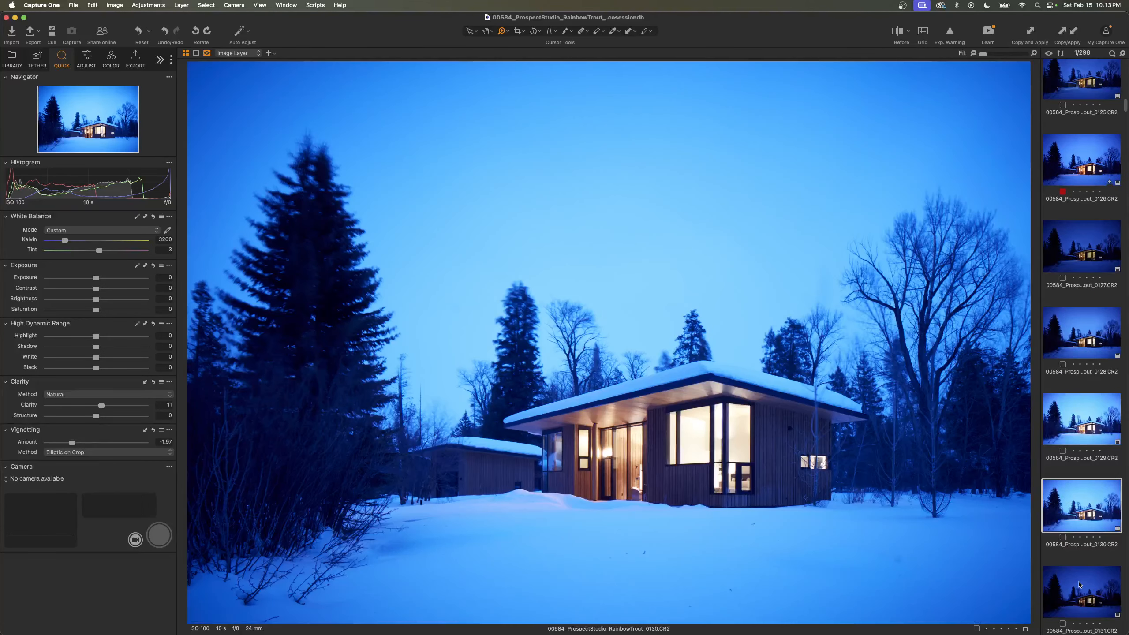
pyautogui.press('Right')
pyautogui.press('Right')
pyautogui.press('Right')
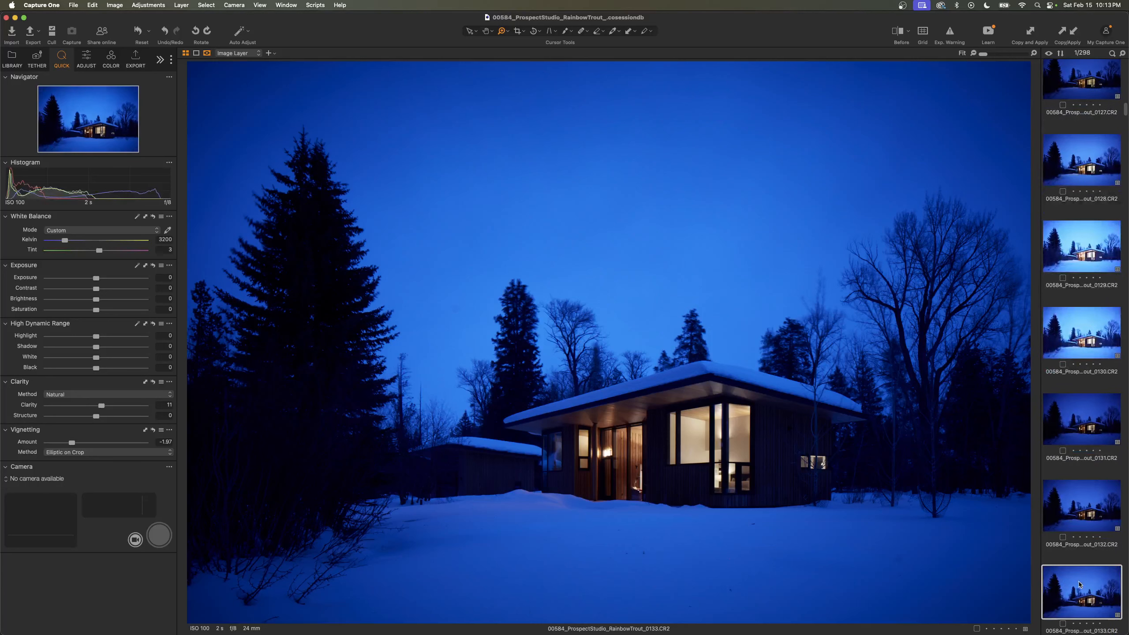
# - View the blue frame 0135, compare the neutral-sky frames 0137 and 0138 with warm interior lights, and display frame 0136
pyautogui.scroll(-9, 1062, 532)
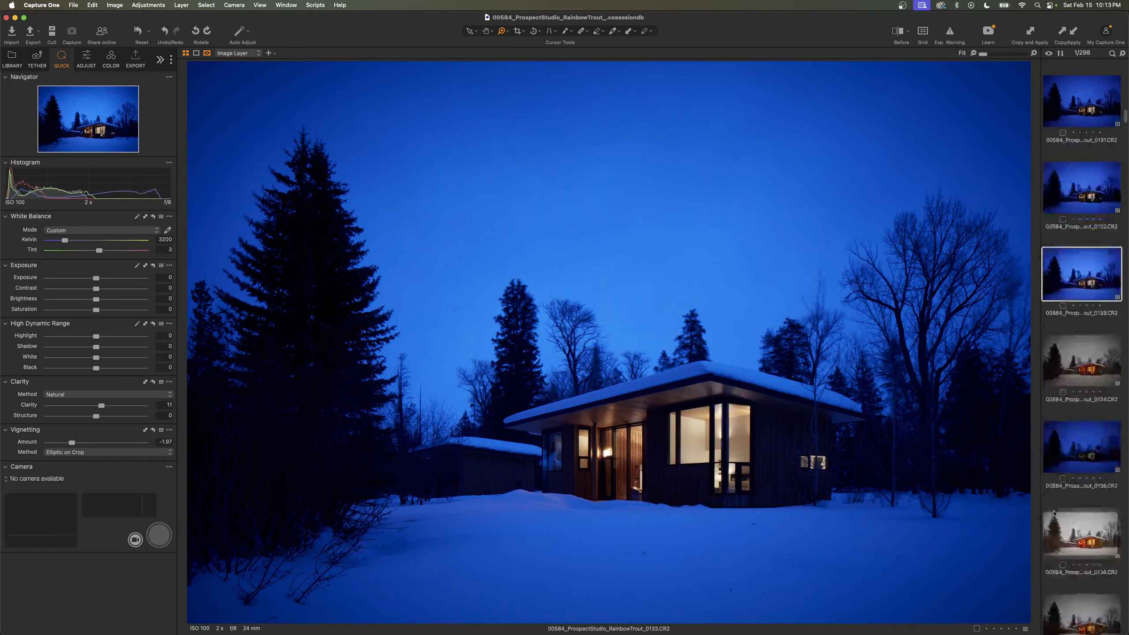
pyautogui.click(1083, 367)
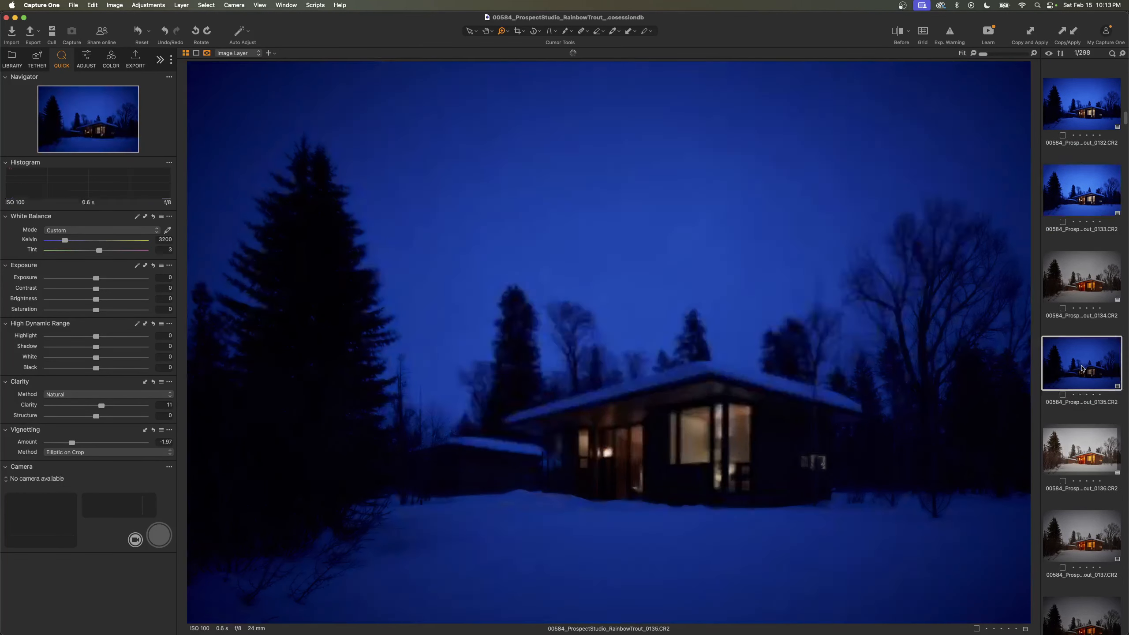
pyautogui.scroll(-4, 1086, 486)
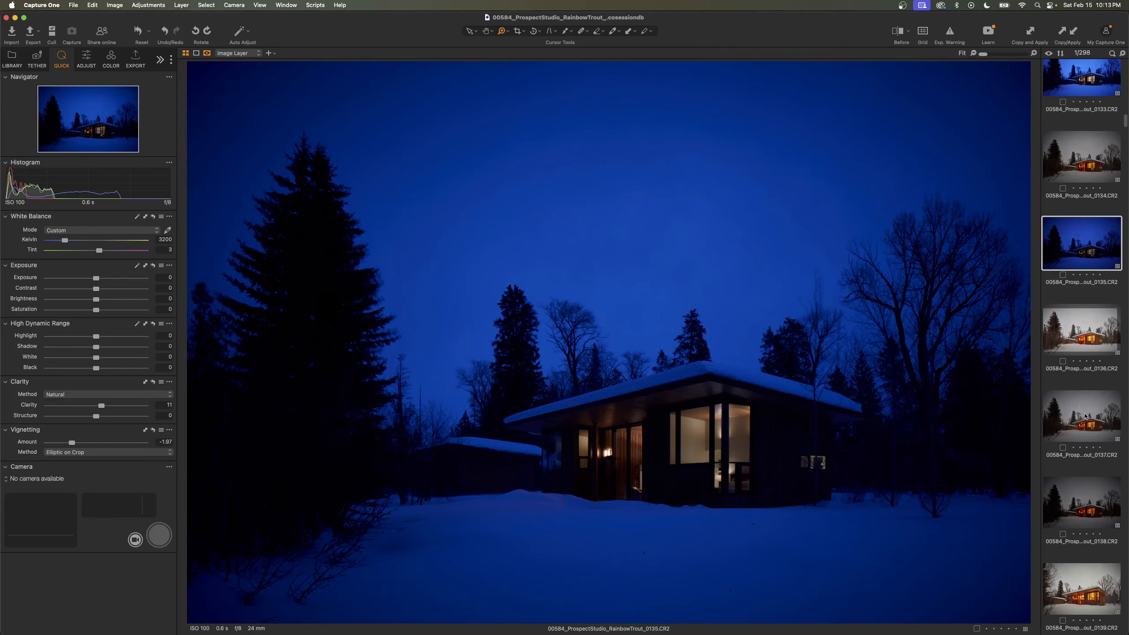
pyautogui.click(1080, 407)
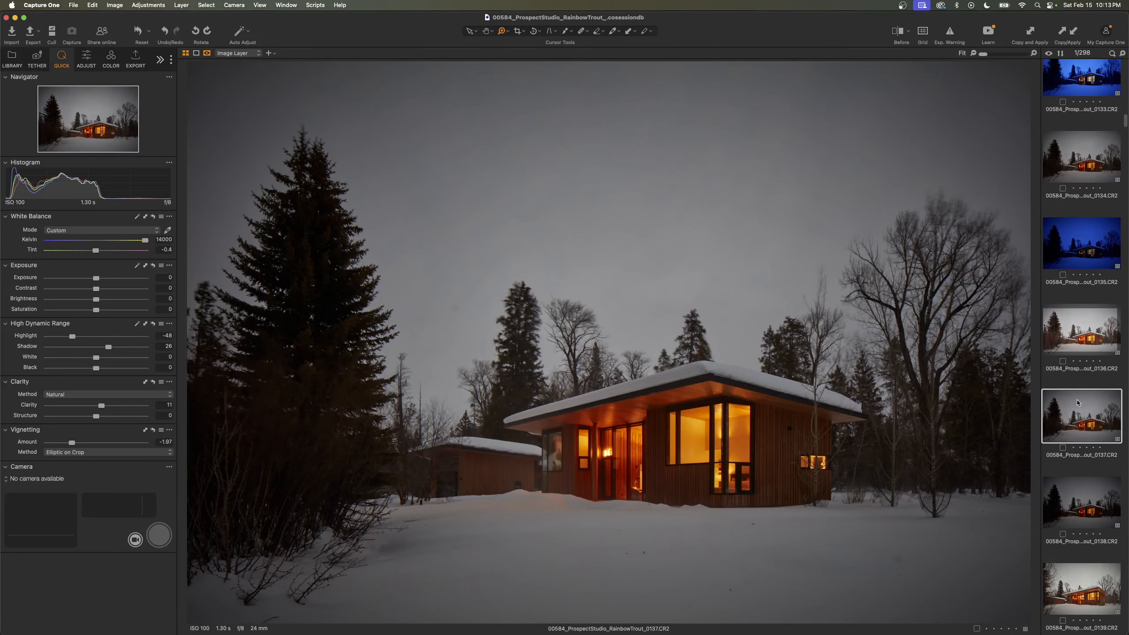
pyautogui.press('Right')
pyautogui.press('Right')
pyautogui.press('Left')
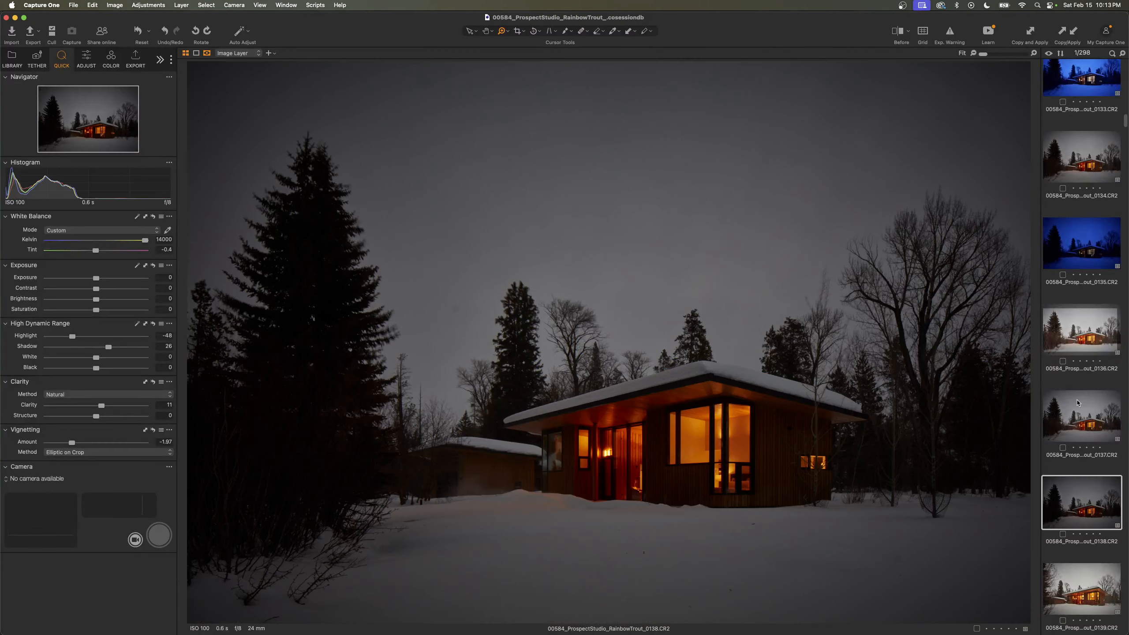
pyautogui.press('Left')
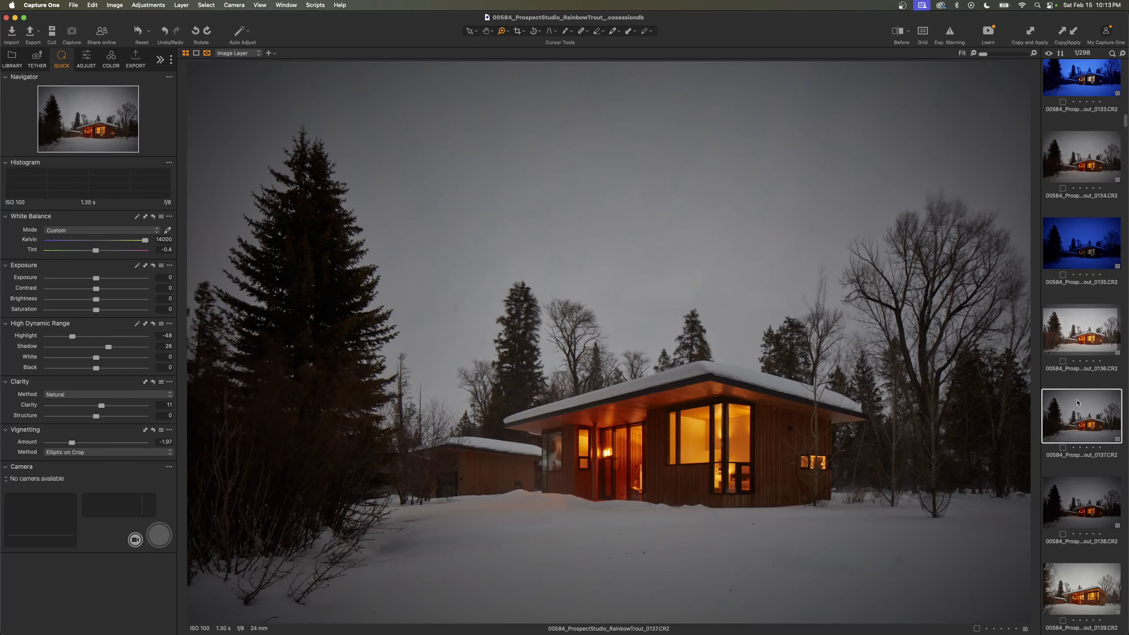
pyautogui.press('Left')
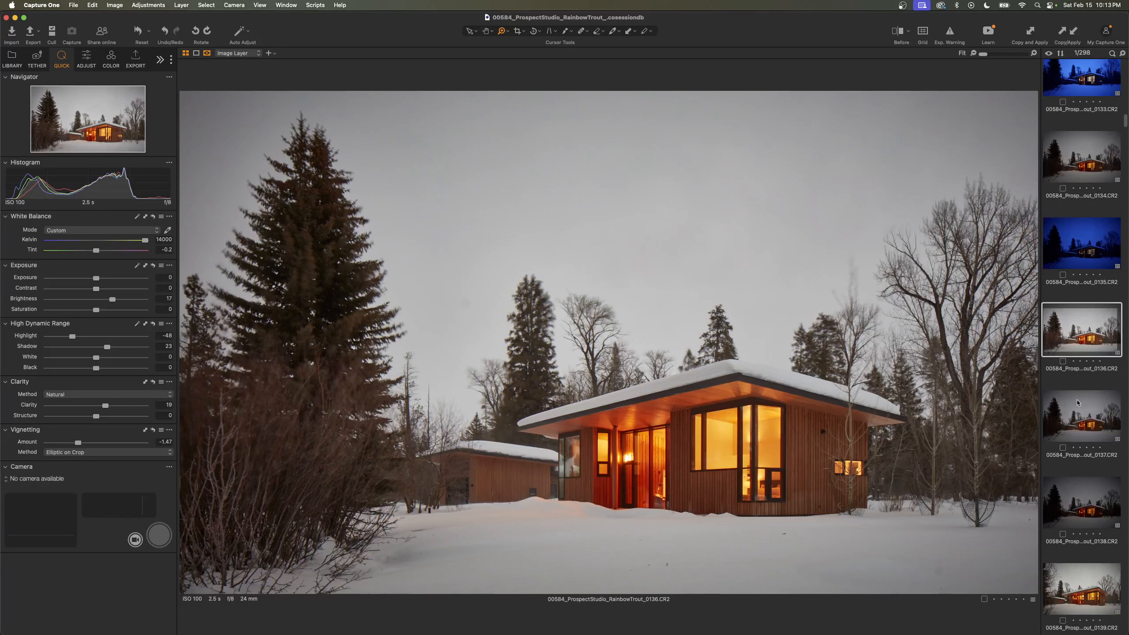
# - Locate the snowy river landscape series, browse its frames to 0175, and zoom in on the bird flying in the sky
pyautogui.scroll(-10, 1069, 395)
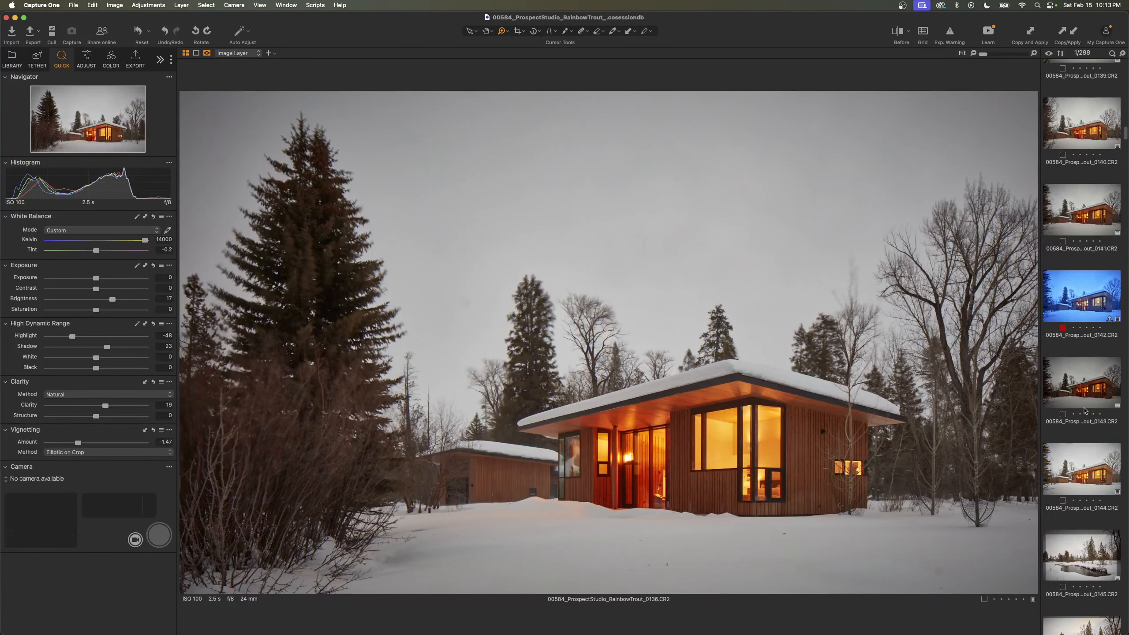
pyautogui.scroll(-12, 1083, 408)
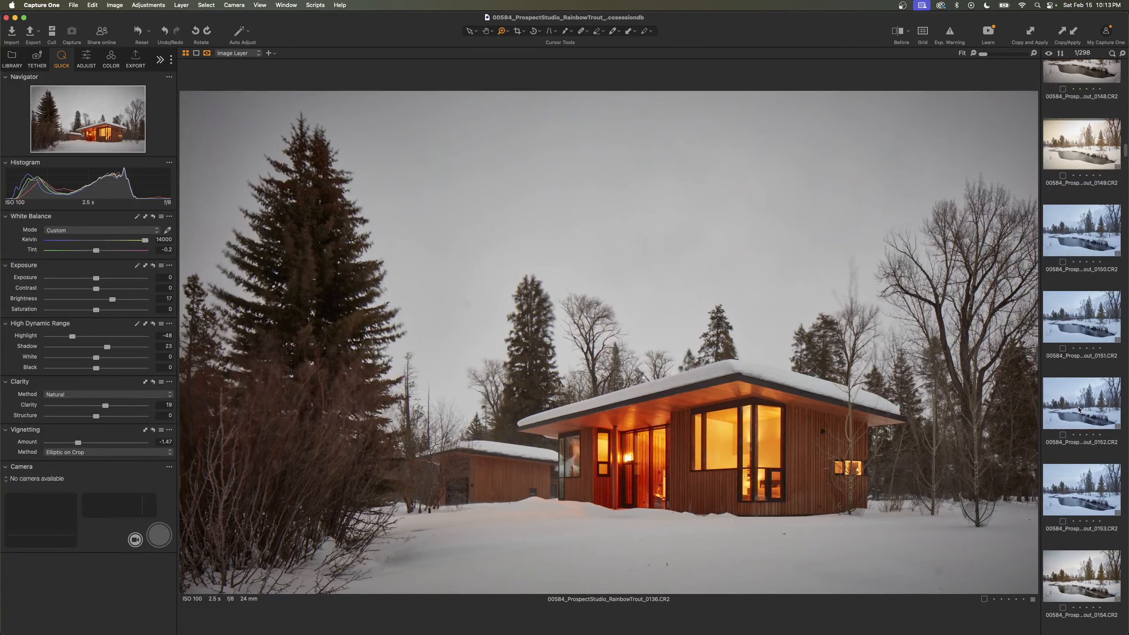
pyautogui.scroll(-12, 1079, 408)
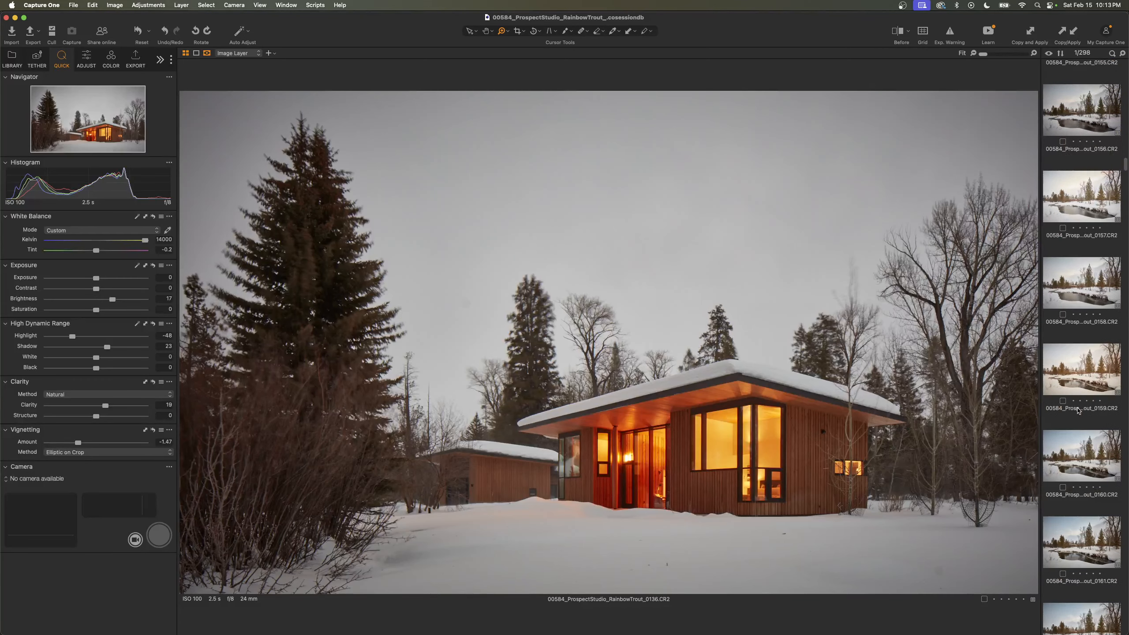
pyautogui.scroll(-12, 1076, 411)
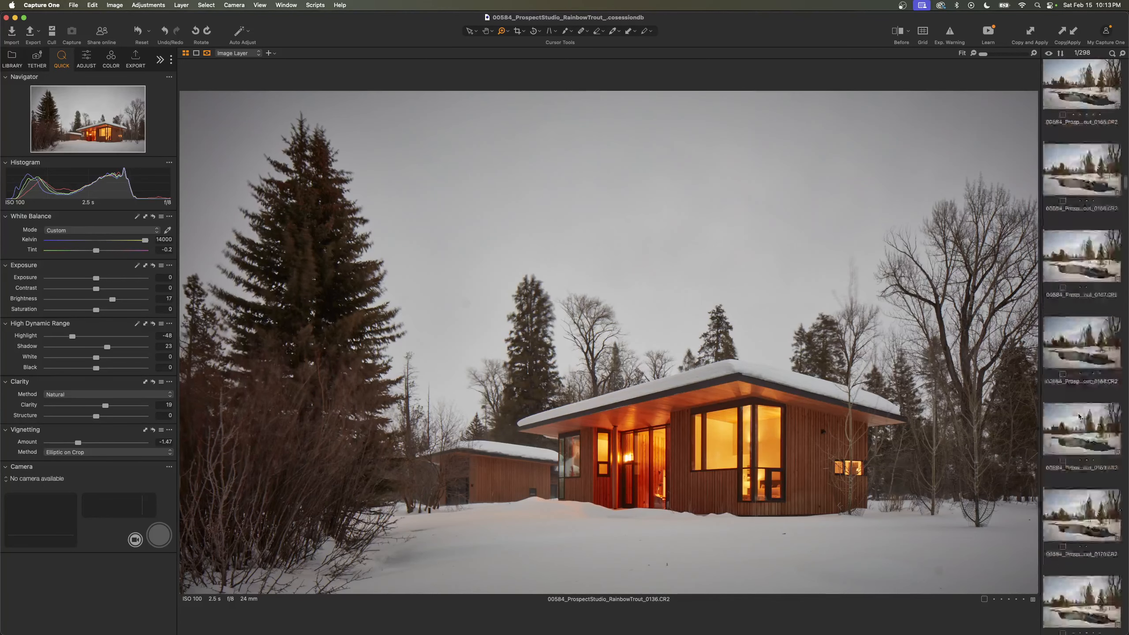
pyautogui.scroll(-3, 1079, 418)
pyautogui.click(1076, 410)
pyautogui.press('Down')
pyautogui.press('Down')
pyautogui.press('Down')
pyautogui.press('Down')
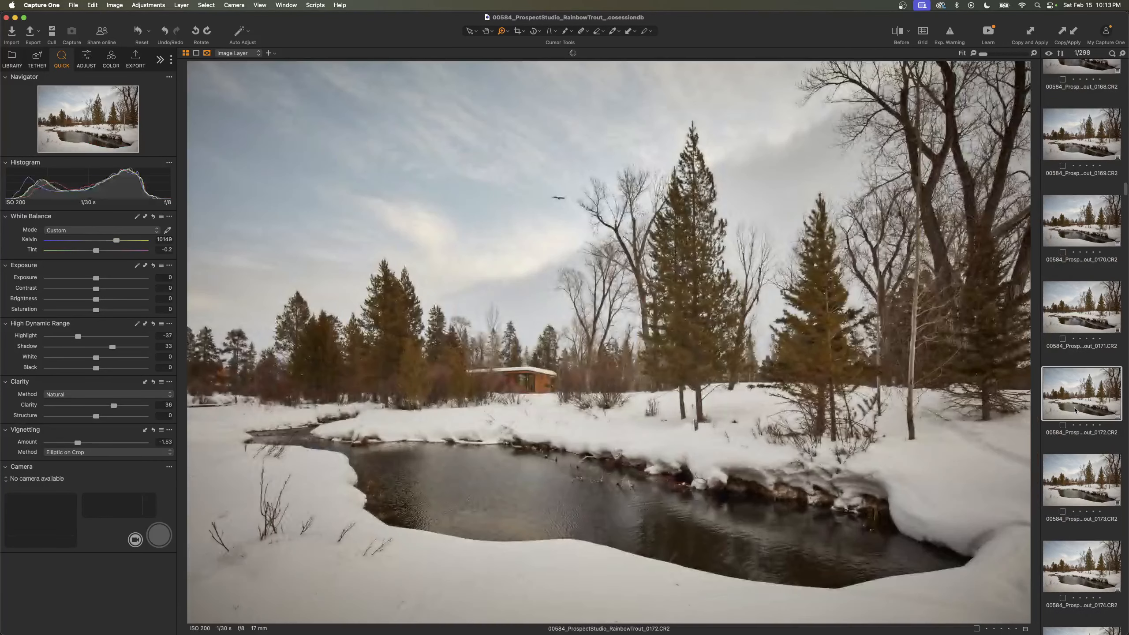
pyautogui.press('Up')
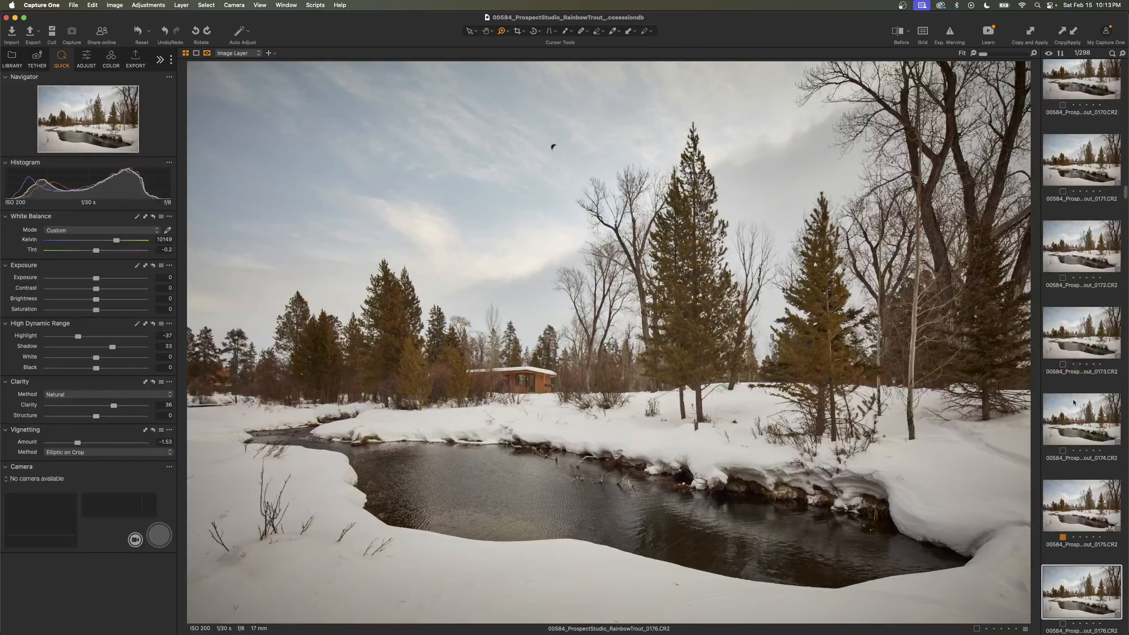
pyautogui.click(571, 158)
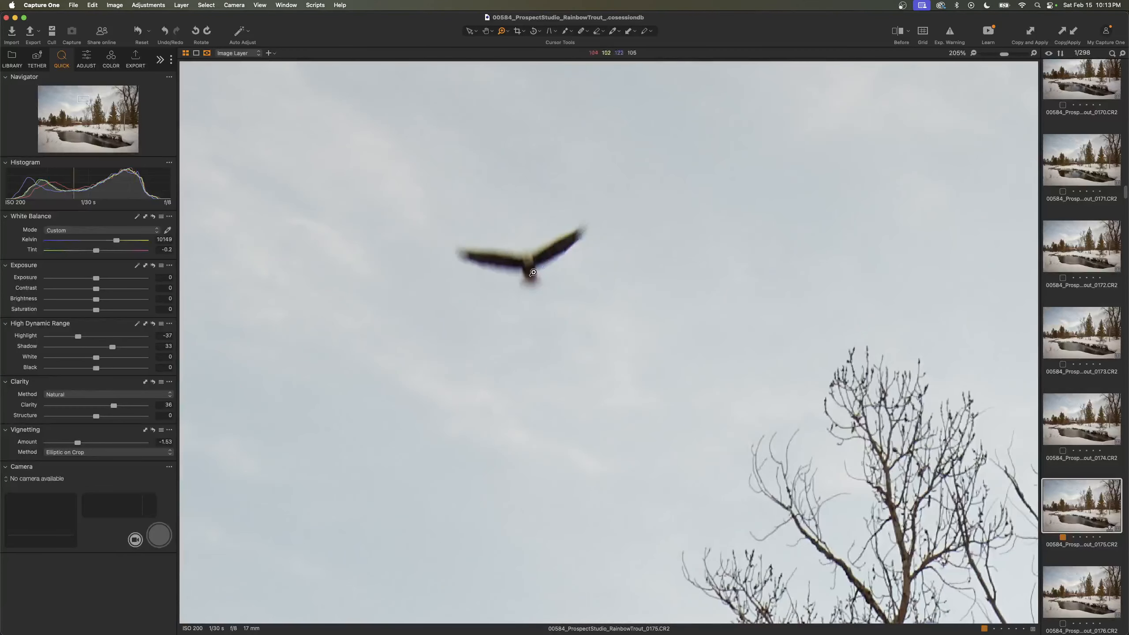
# - Return from the enlarged river landscape to the dusk series of the snowy house and display frame 0126
pyautogui.click(973, 53)
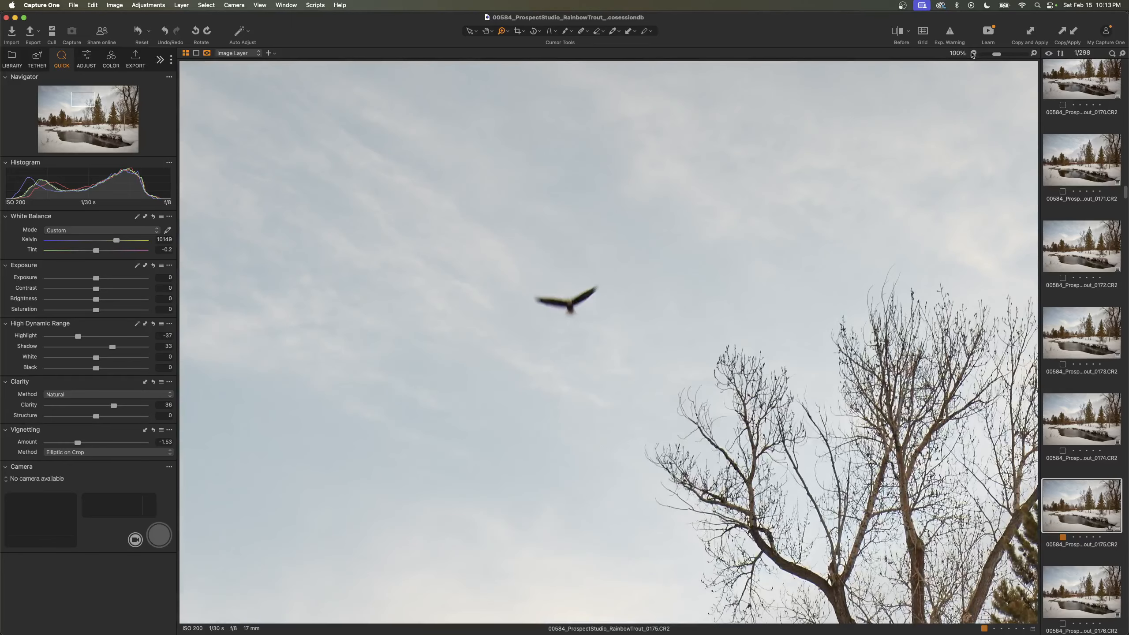
pyautogui.click(973, 54)
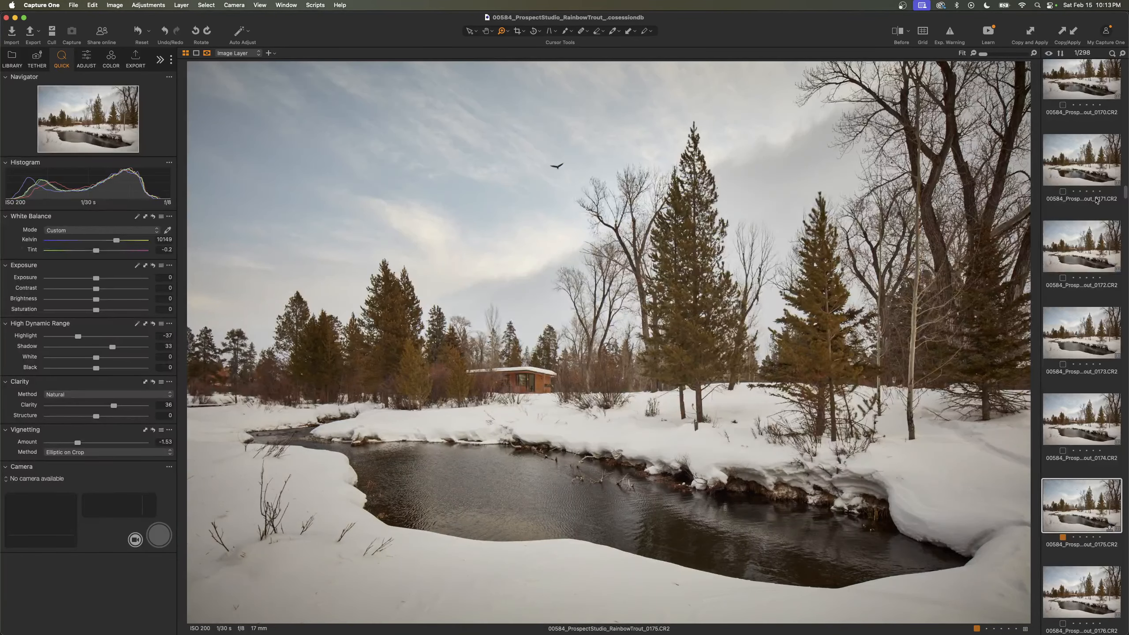
pyautogui.scroll(10, 1095, 201)
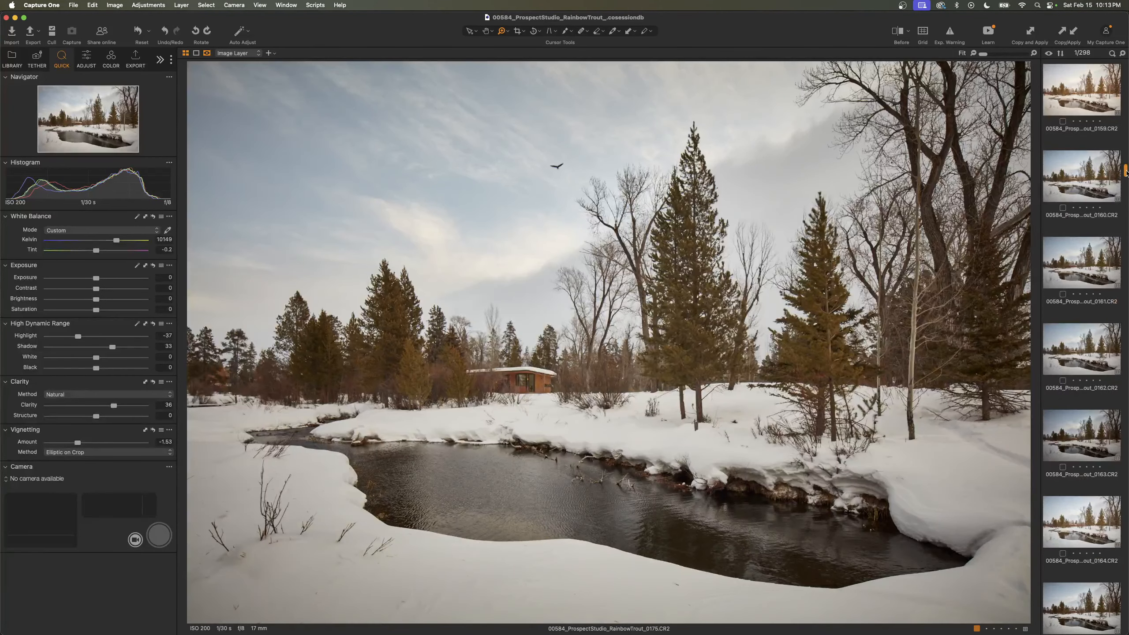
pyautogui.moveTo(1127, 172); pyautogui.dragTo(1127, 105)
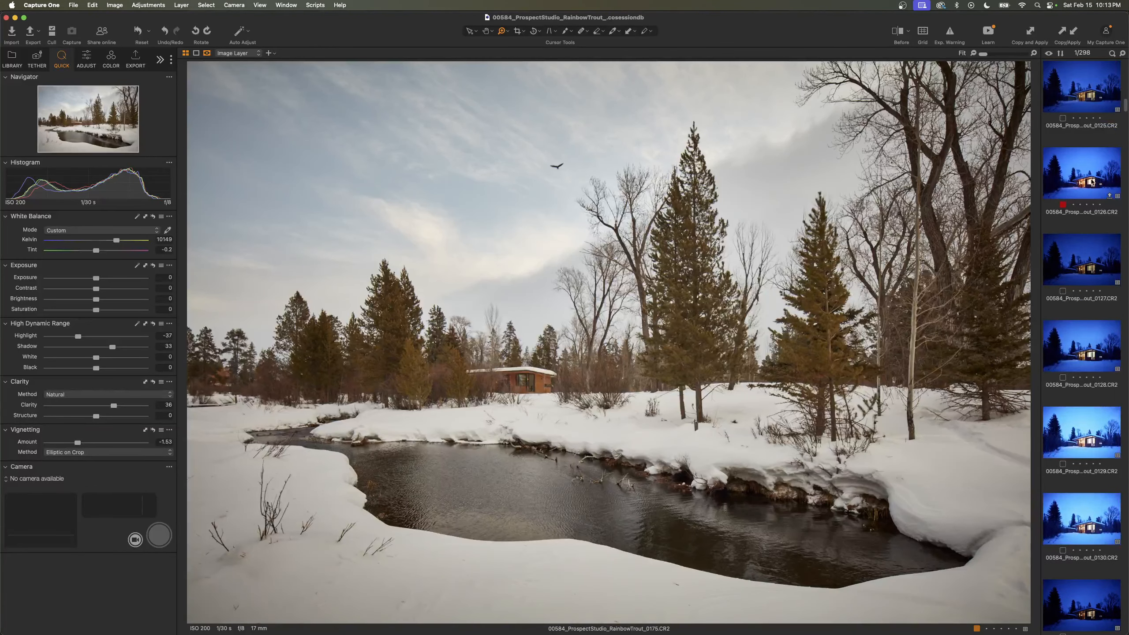
pyautogui.click(1092, 182)
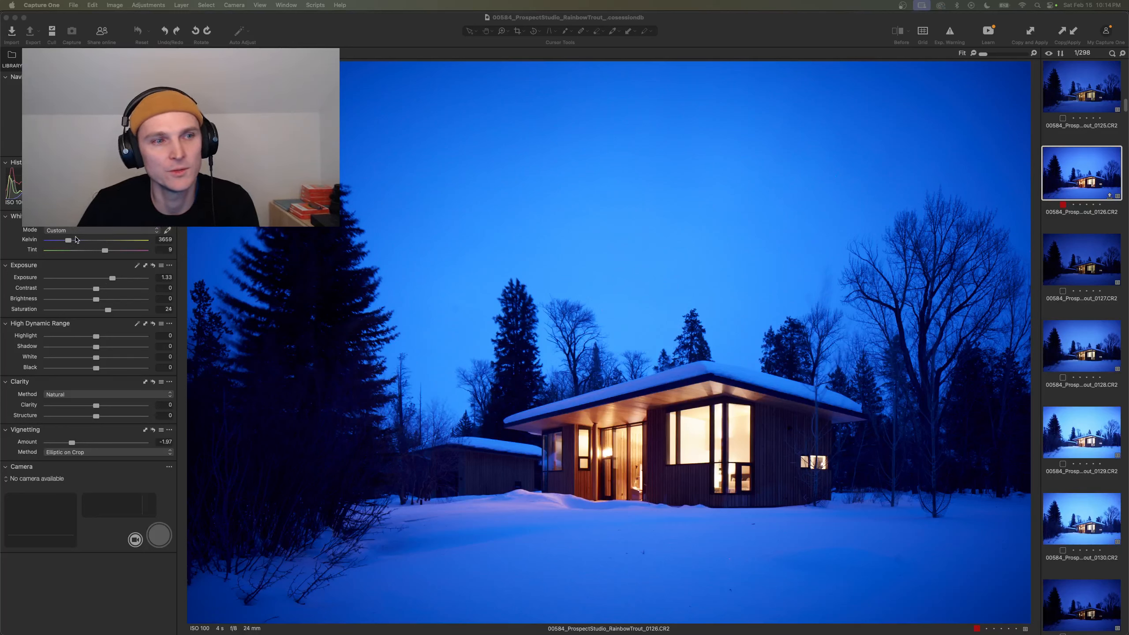
# - Try a white balance sampled from the house's lit window on frame 0126, and a warm temperature of 11128 Kelvin
pyautogui.click(168, 231)
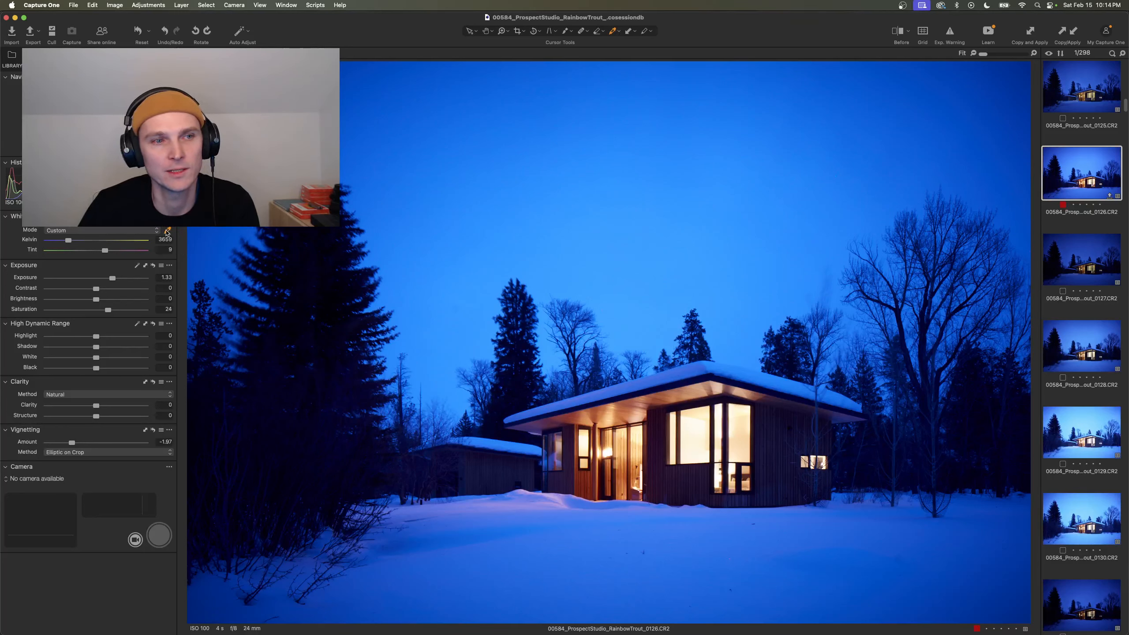
pyautogui.click(717, 494)
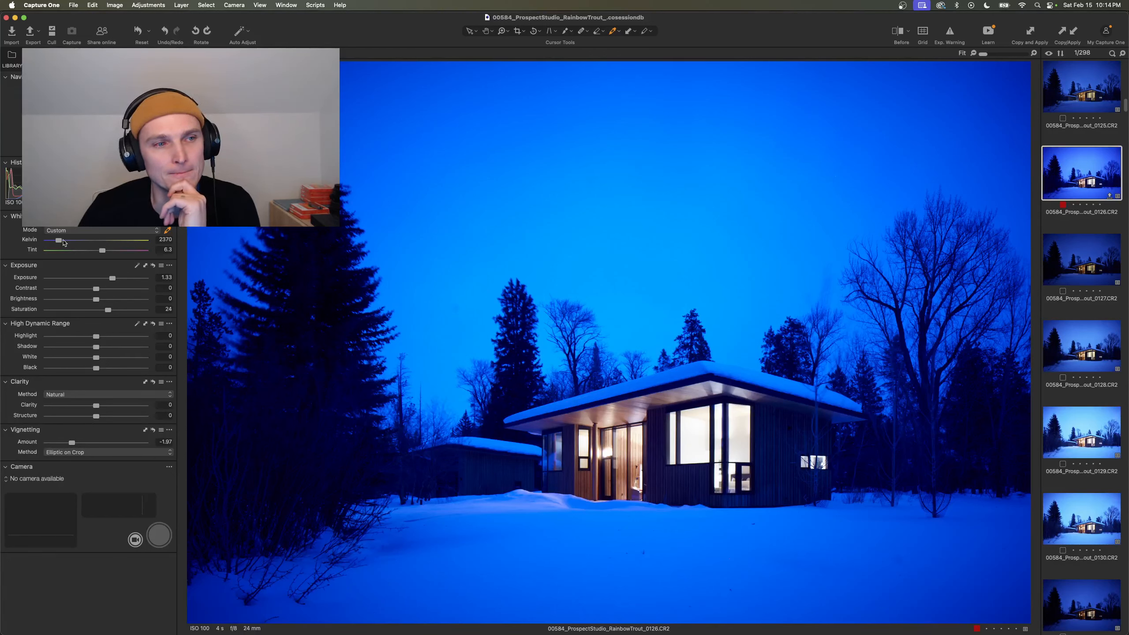
pyautogui.moveTo(59, 240); pyautogui.dragTo(124, 241)
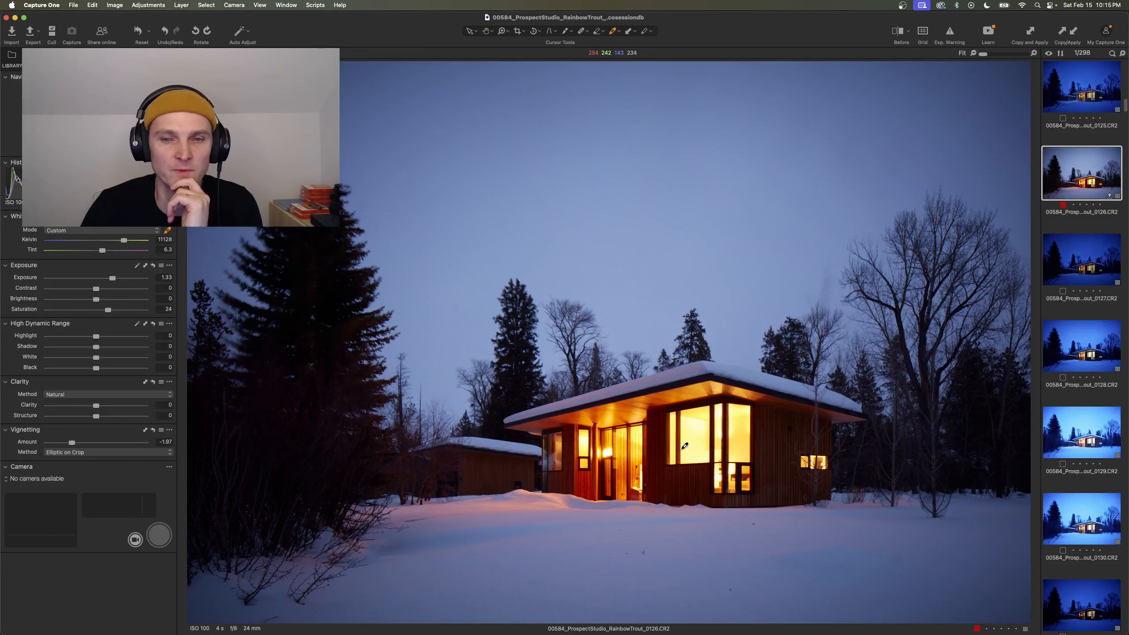
# - Sample frame 0126's white balance from the warm-lit part of the house and set the temperature to 3207 Kelvin
pyautogui.click(597, 394)
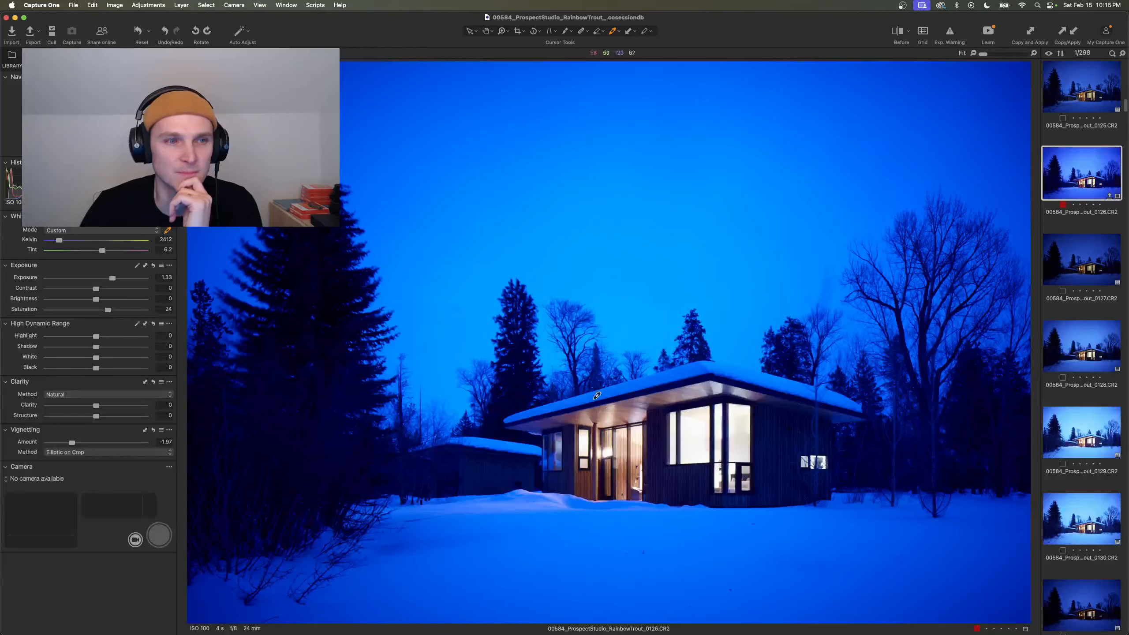
pyautogui.click(1081, 251)
pyautogui.click(1086, 178)
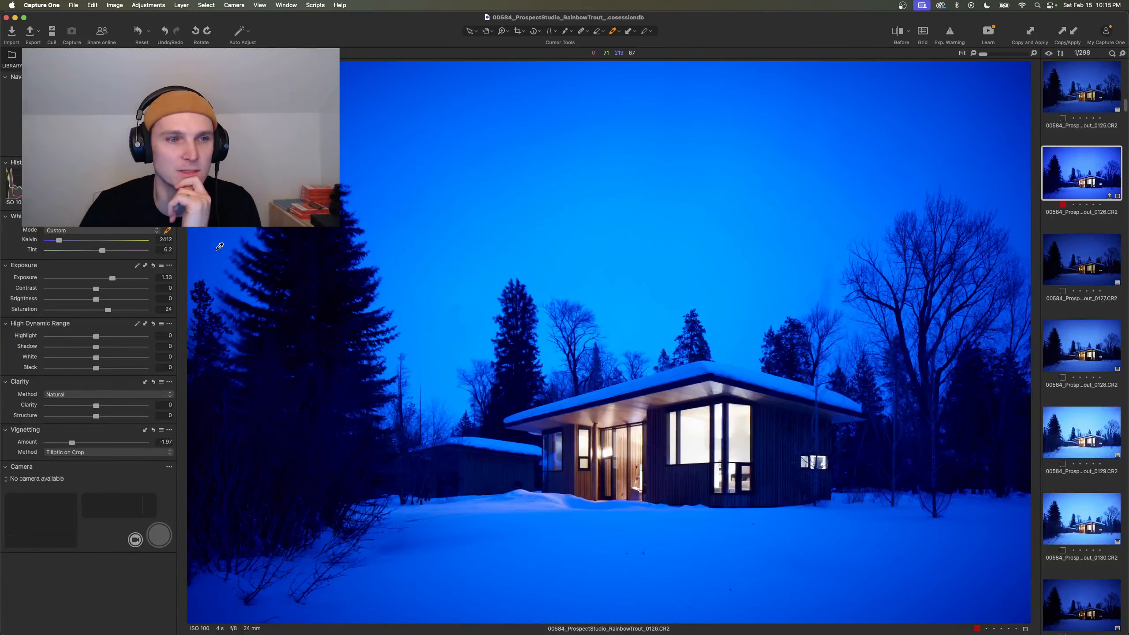
pyautogui.click(161, 240)
pyautogui.write('3200')
pyautogui.press('Return')
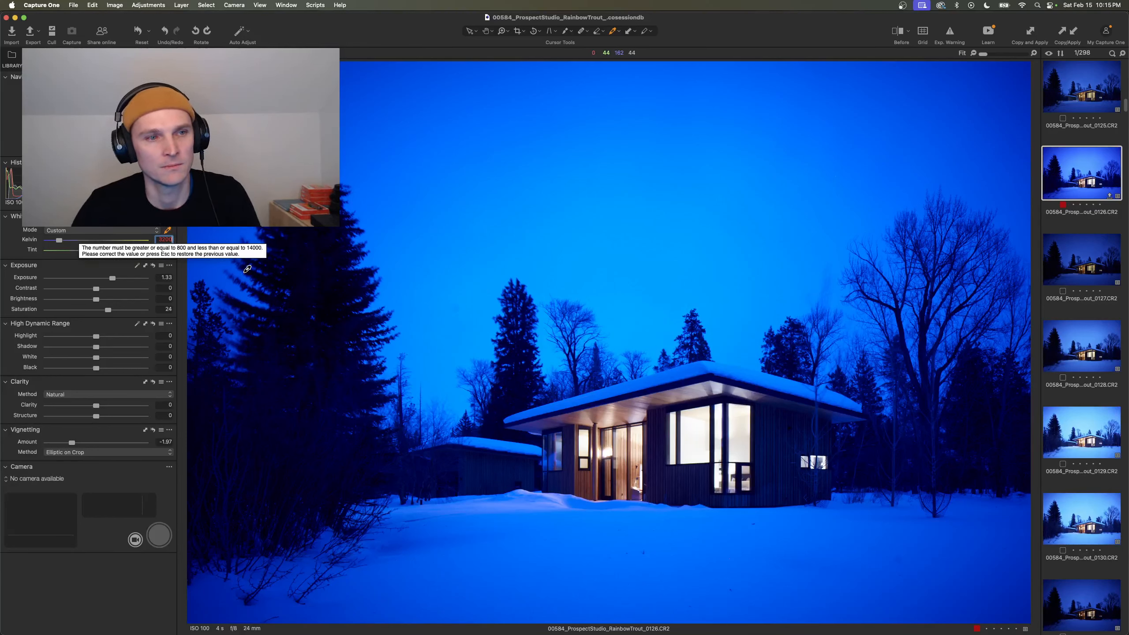
pyautogui.click(163, 240)
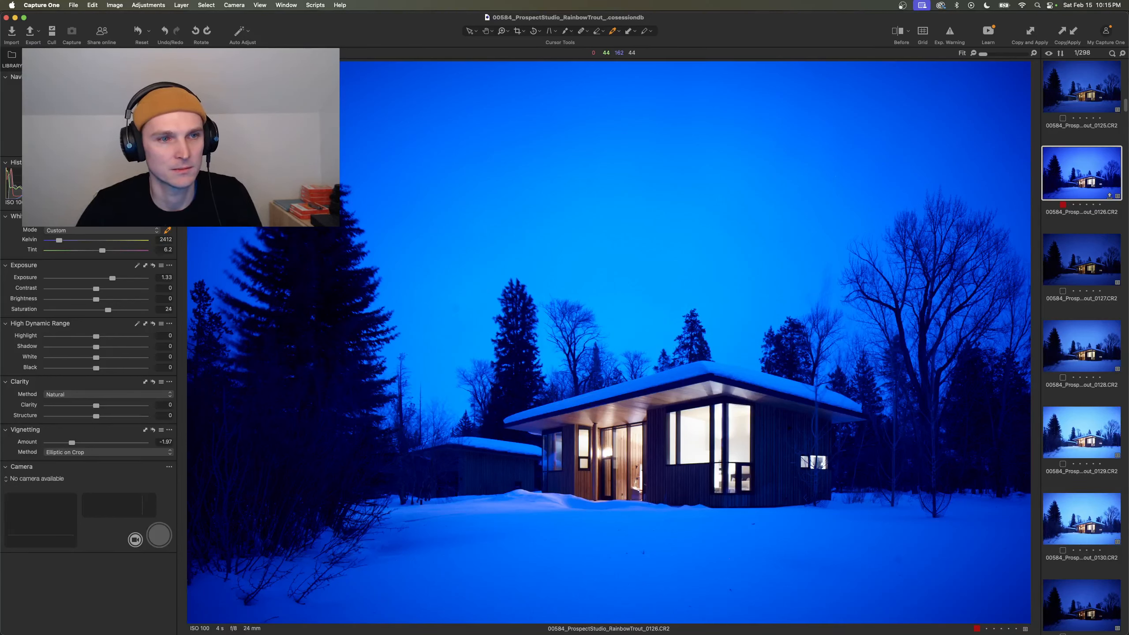
pyautogui.click(65, 241)
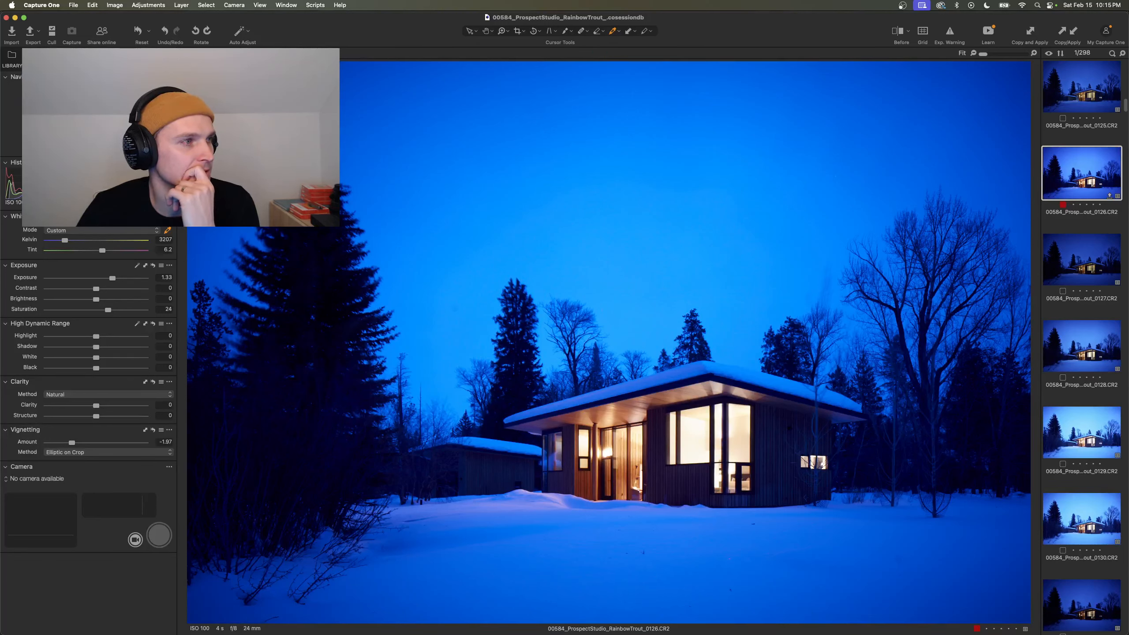
# - Switch to Photoshop and dock the floating documents 00584_001.psd and 00709_001.psd together in the main window
pyautogui.press('super+Tab')
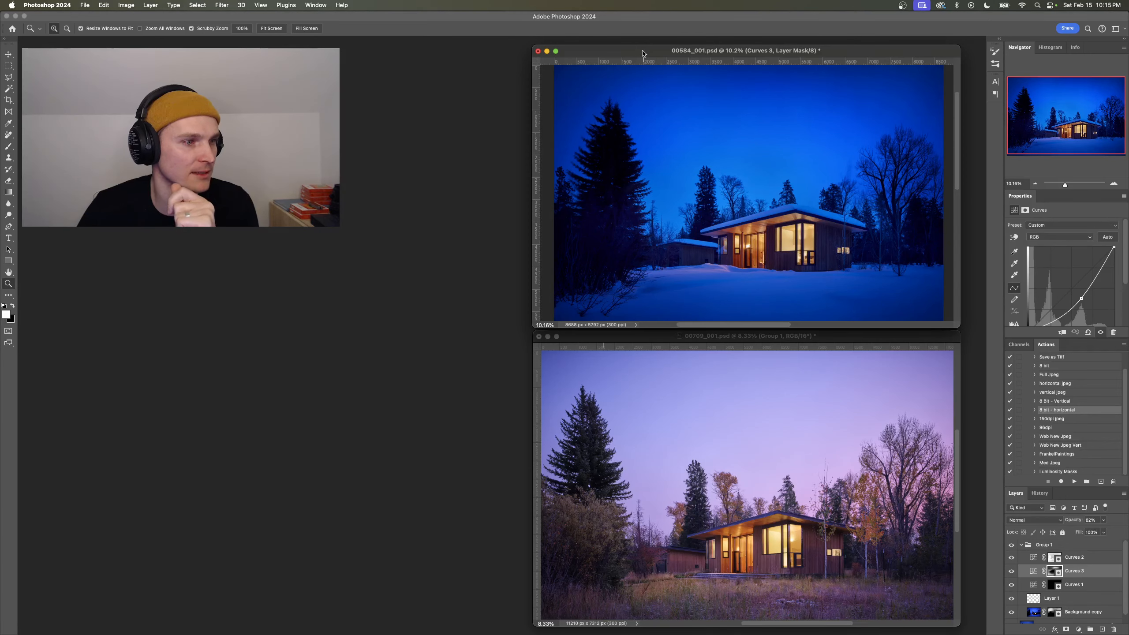
pyautogui.doubleClick(620, 51)
pyautogui.moveTo(615, 57); pyautogui.dragTo(176, 44)
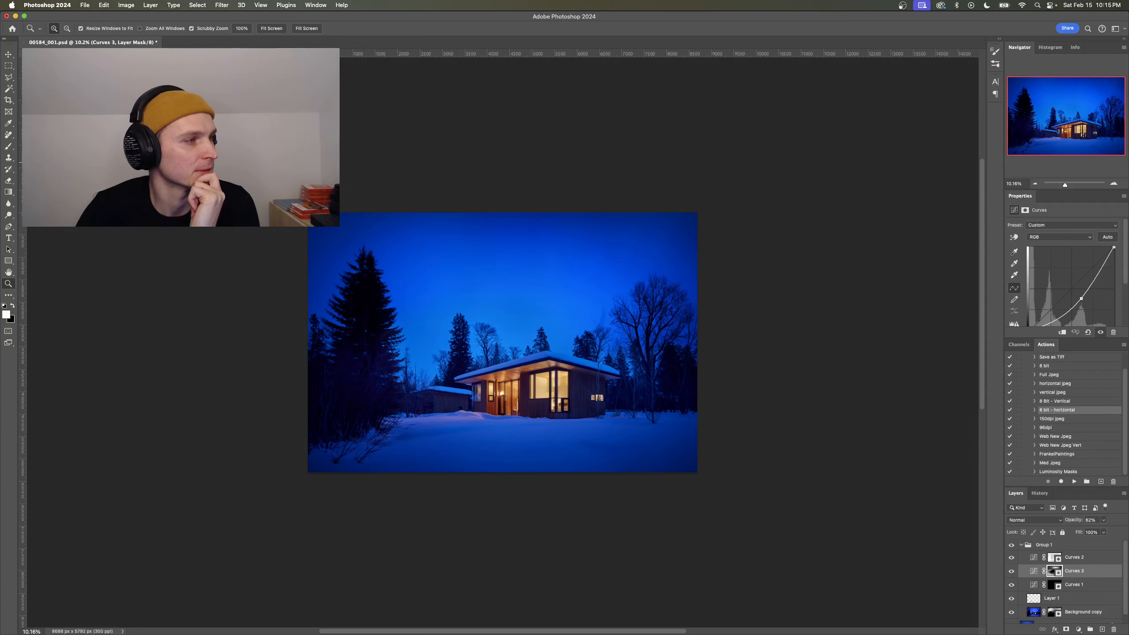
pyautogui.moveTo(92, 17); pyautogui.dragTo(251, 346)
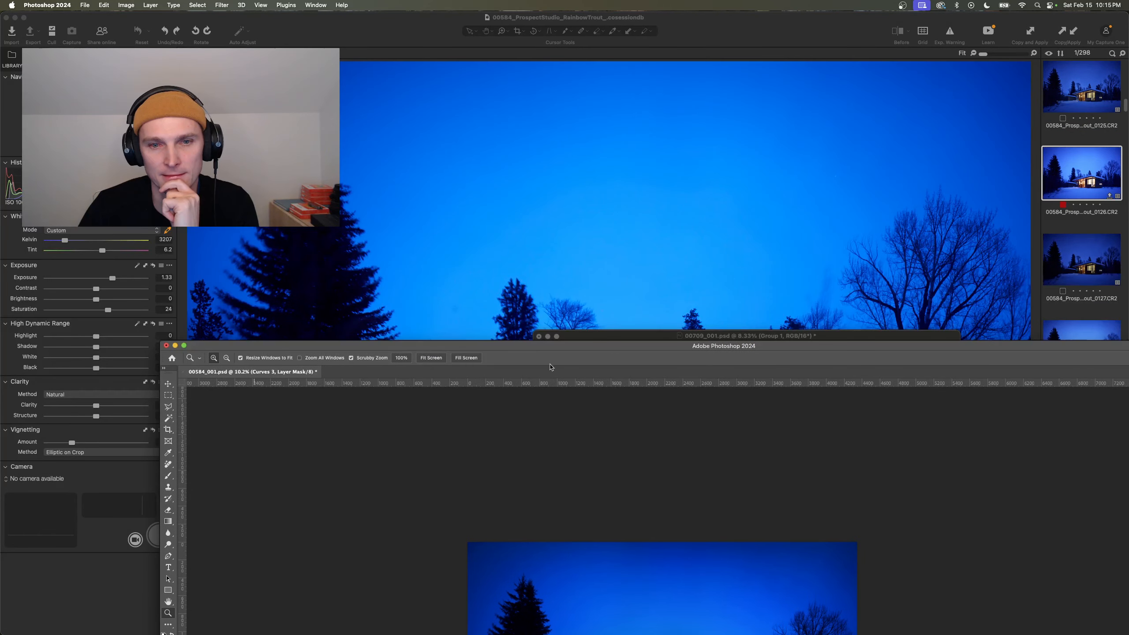
pyautogui.moveTo(598, 339); pyautogui.dragTo(325, 21)
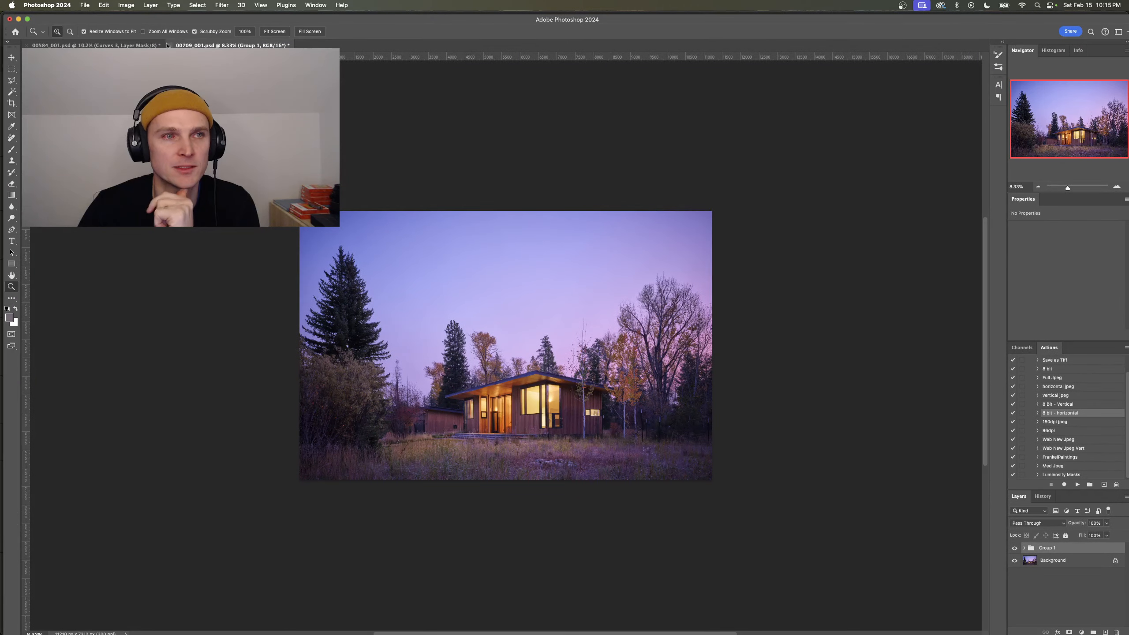
# - Display 00584_001.psd enlarged and compare the snowy house with Group 1 shown and hidden, leaving the group hidden
pyautogui.click(119, 45)
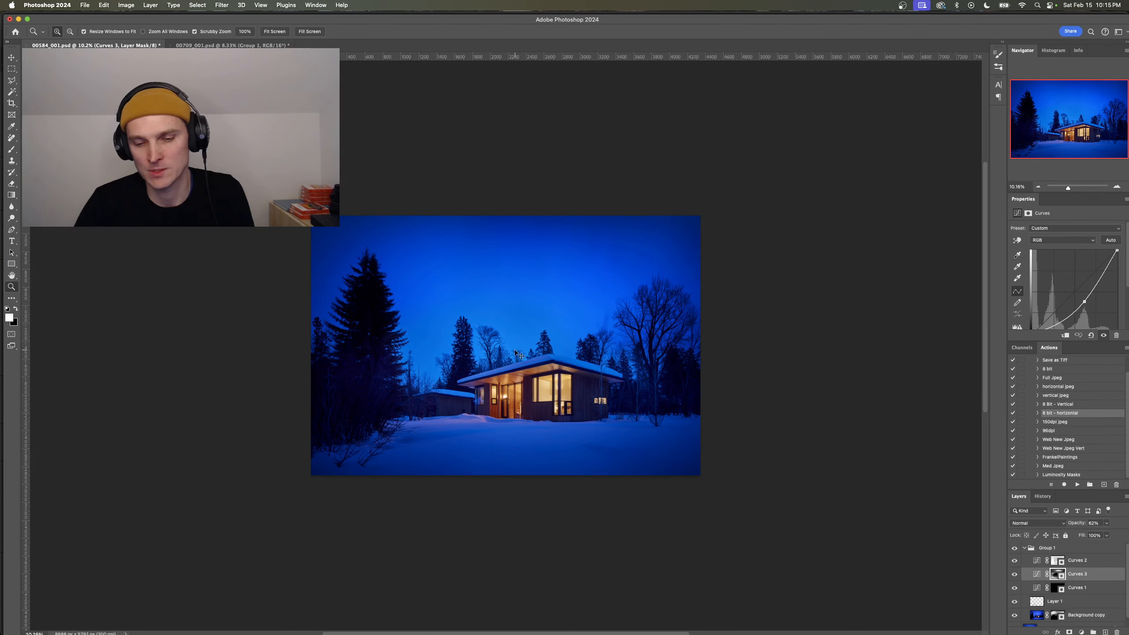
pyautogui.scroll(5, 516, 354)
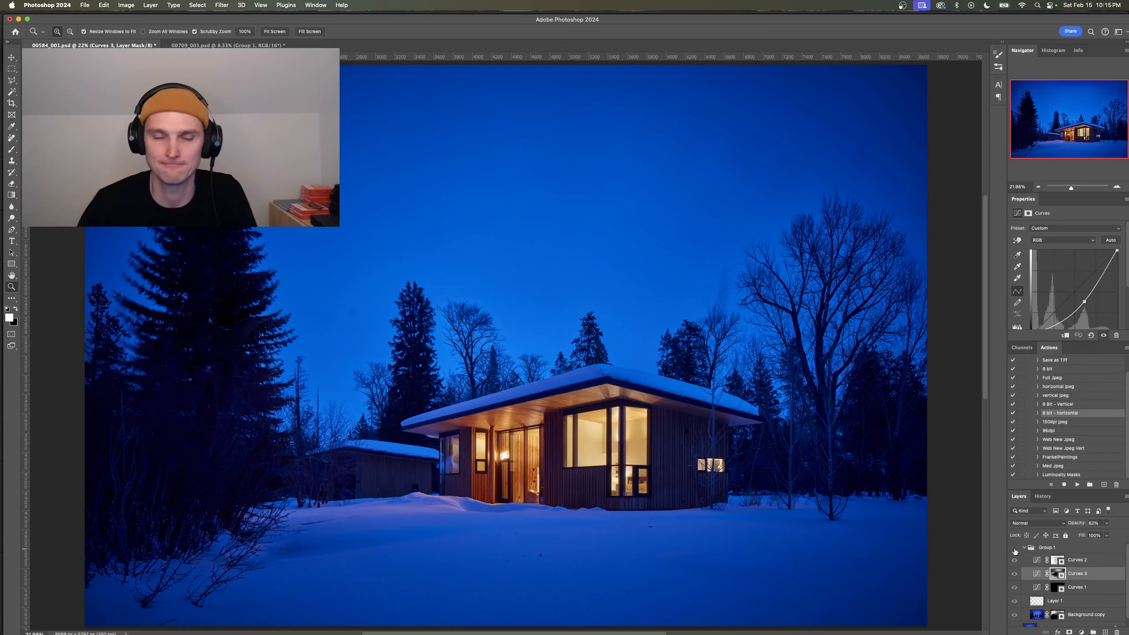
pyautogui.click(1015, 548)
pyautogui.click(1014, 549)
pyautogui.click(1014, 548)
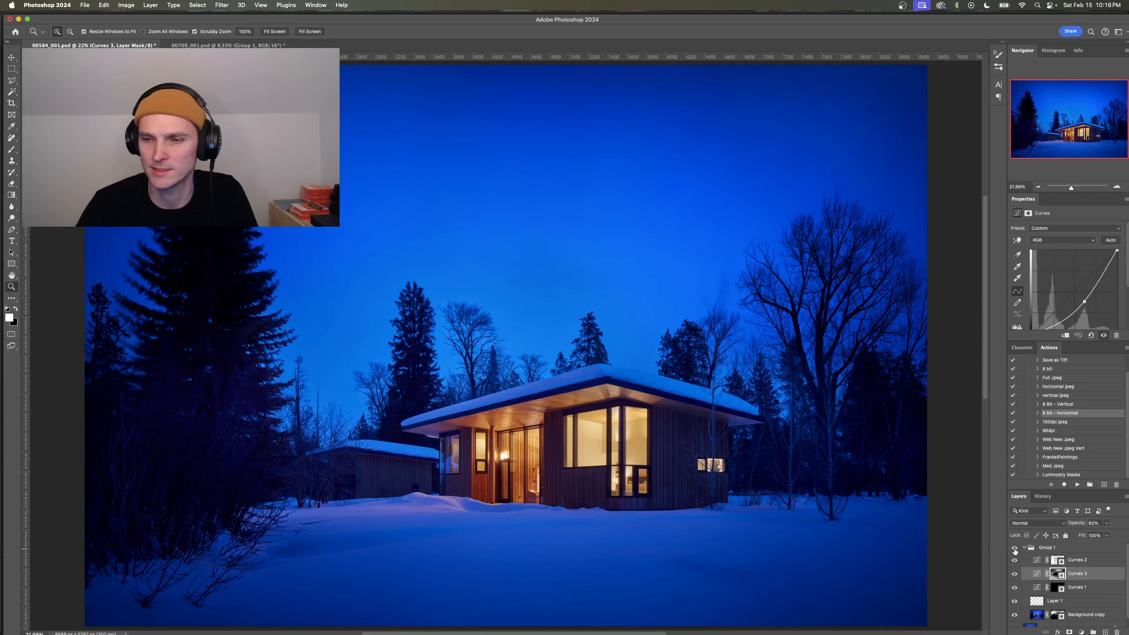
pyautogui.click(1014, 549)
# - Delete the layer mask from the Background copy layer in Group 1
pyautogui.scroll(-1, 1050, 604)
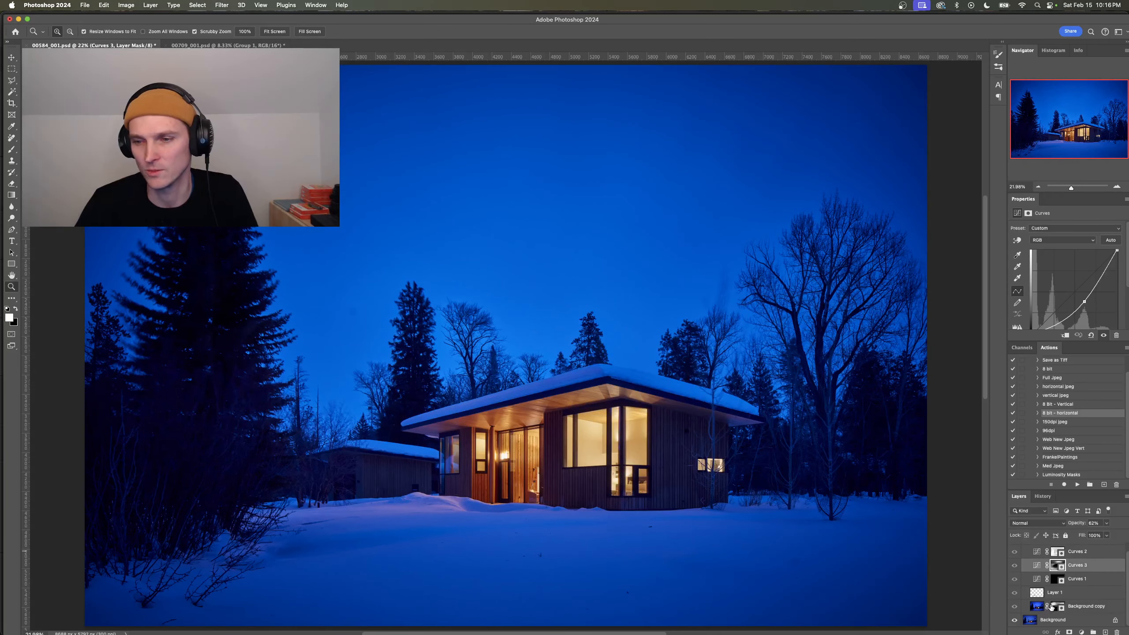
pyautogui.keyDown('shift'); pyautogui.click(1054, 607); pyautogui.keyUp('shift')
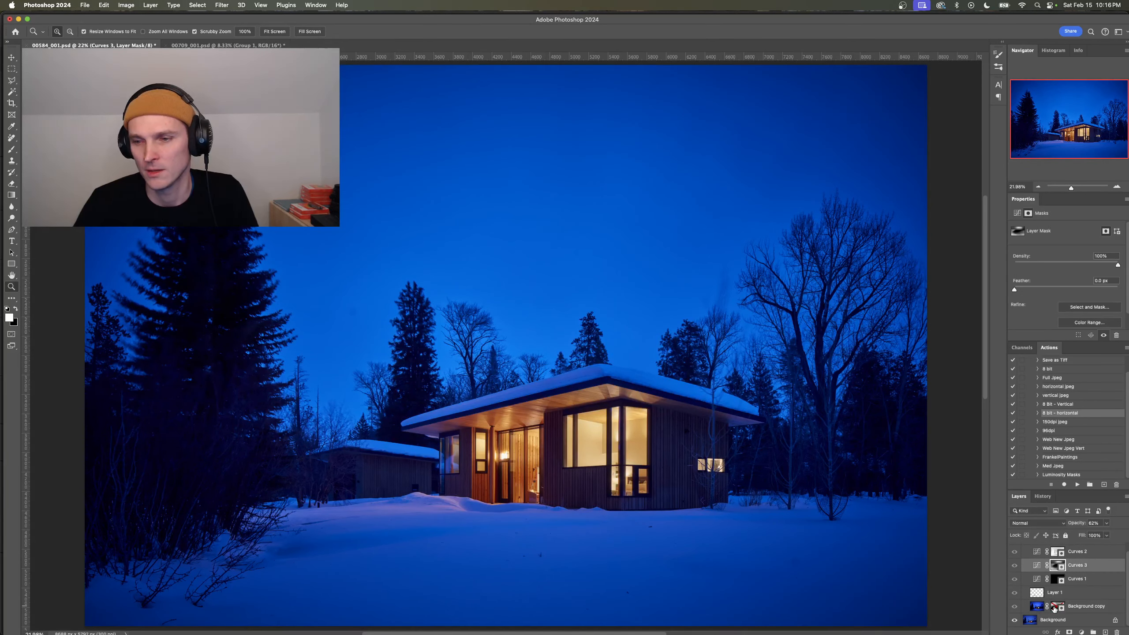
pyautogui.moveTo(1054, 608)
pyautogui.mouseDown()
pyautogui.moveTo(1072, 618)
pyautogui.moveTo(1055, 608)
pyautogui.mouseUp()
pyautogui.rightClick(1056, 608)
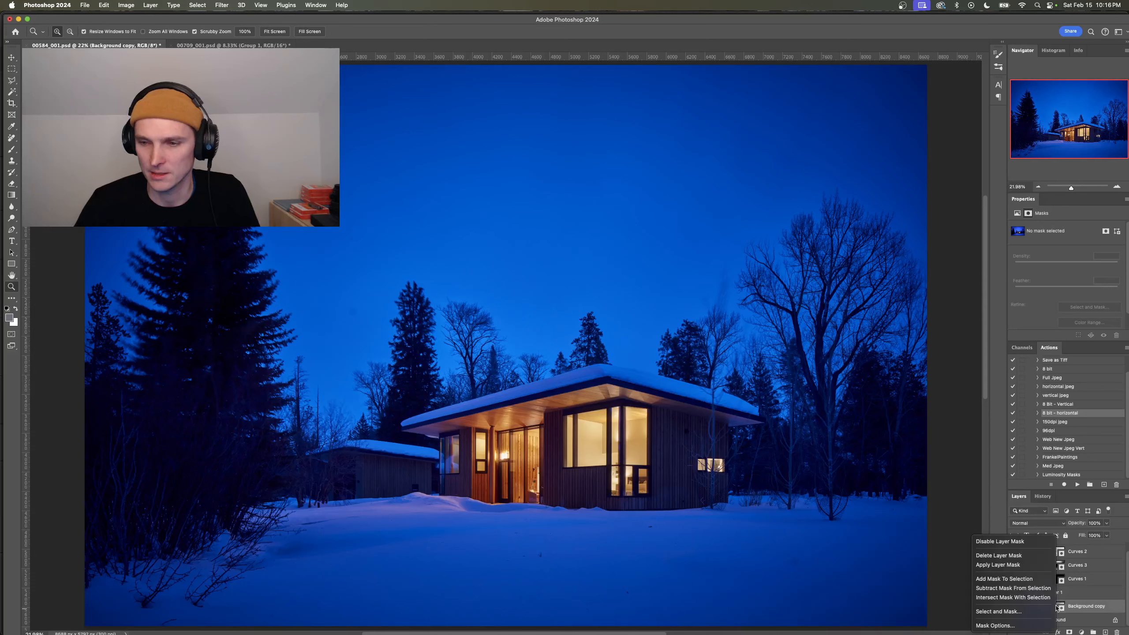
pyautogui.click(1022, 556)
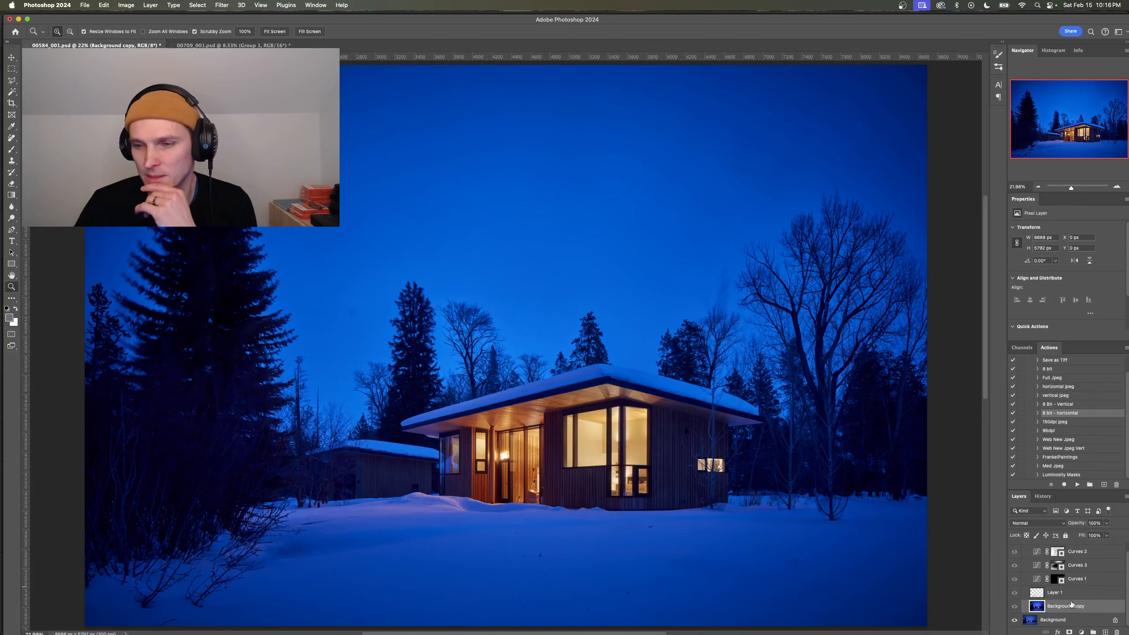
# - Move the Background copy layer out of Group 1 to the top of the layer stack, collapse the group, and hide the moved layer
pyautogui.moveTo(1071, 605); pyautogui.dragTo(1051, 541)
pyautogui.press('super+z')
pyautogui.moveTo(1054, 616); pyautogui.dragTo(1040, 539)
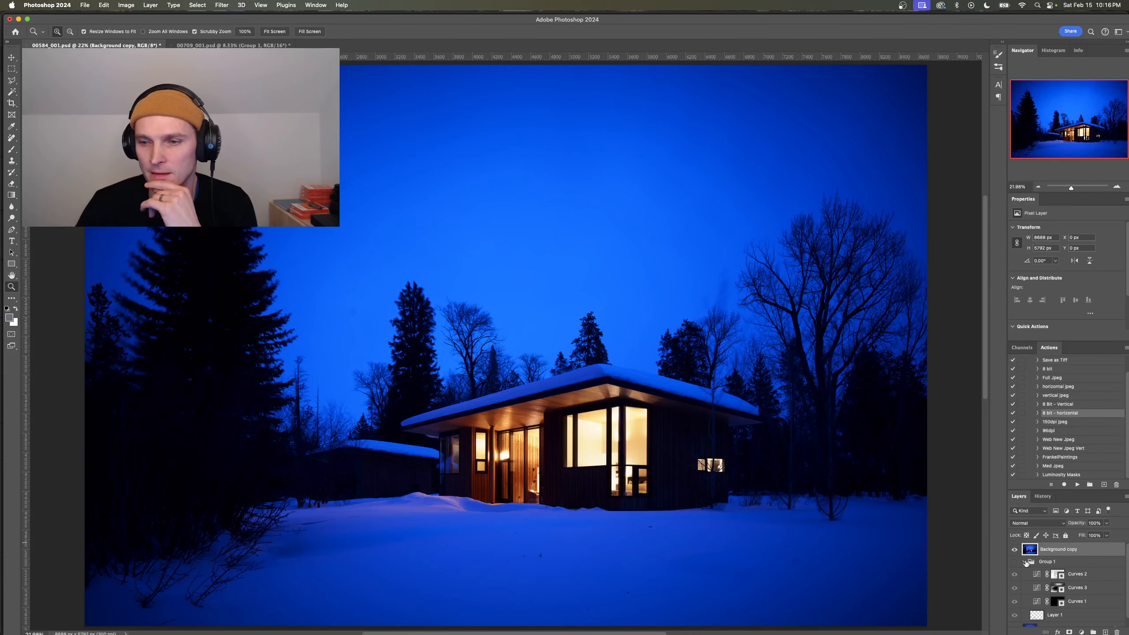
pyautogui.click(1025, 562)
pyautogui.click(1015, 549)
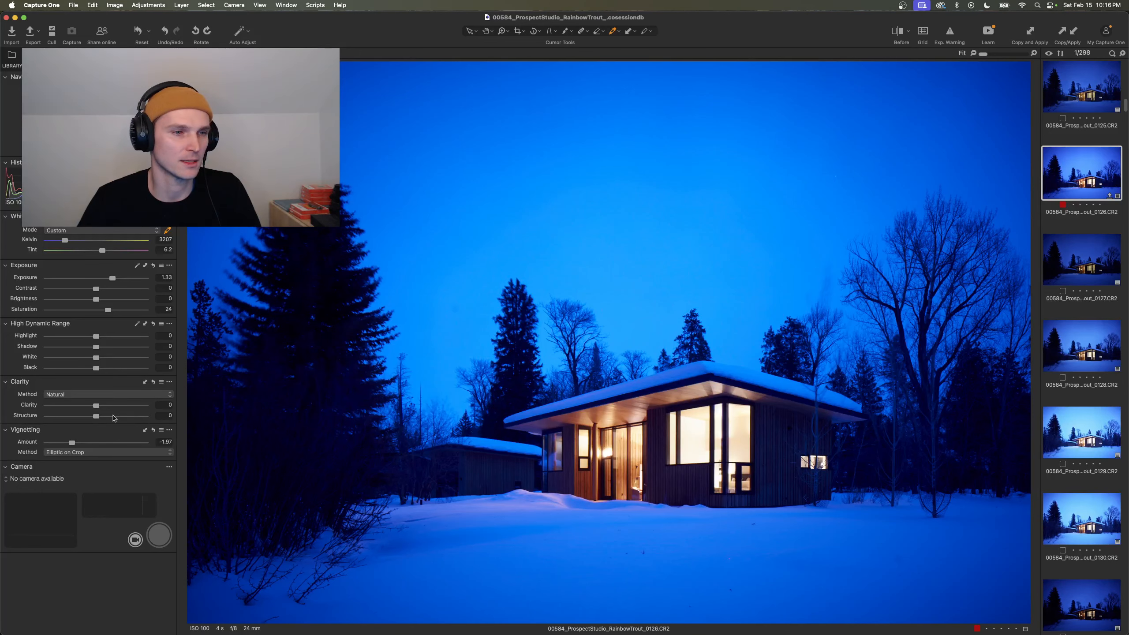
# - Switch to Capture One, check frame 0127 for reference, and set frame 0126's Highlight to -70
pyautogui.click(1099, 265)
pyautogui.press('Up')
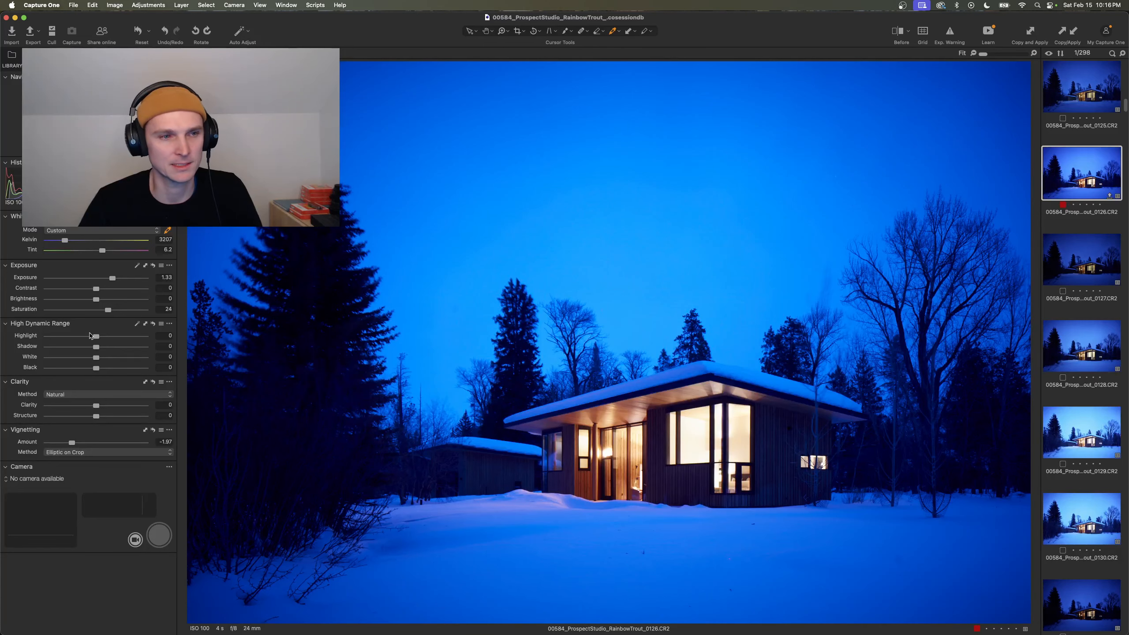
pyautogui.moveTo(95, 336); pyautogui.dragTo(62, 336)
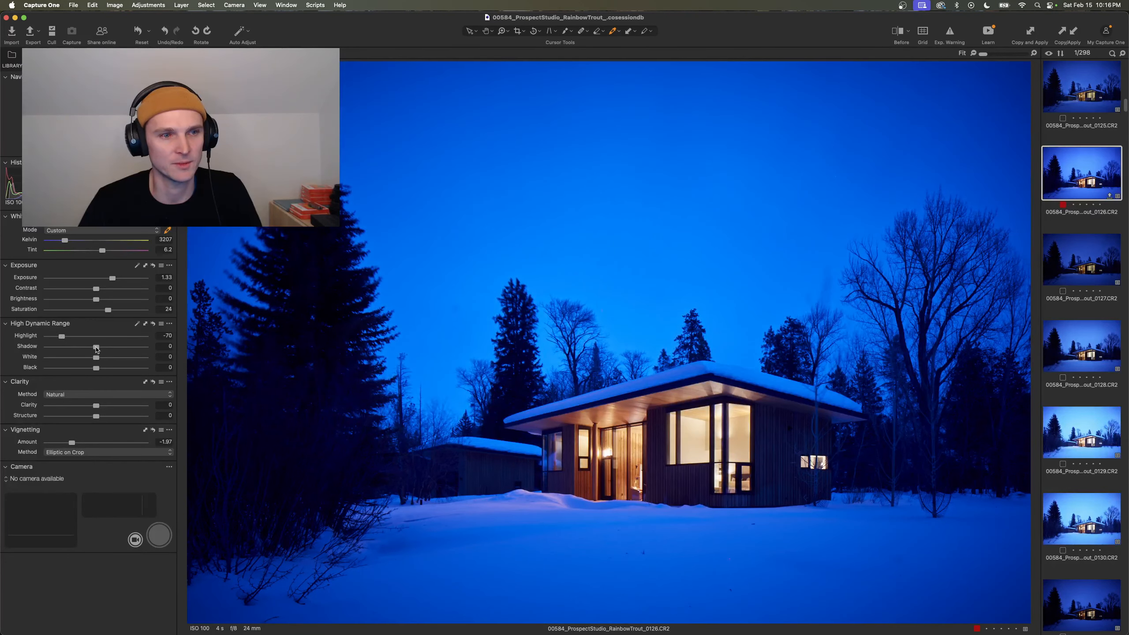
# - Compare against frame 0127's settings and set frame 0126's Shadow to 34 and Clarity to 11
pyautogui.click(1082, 263)
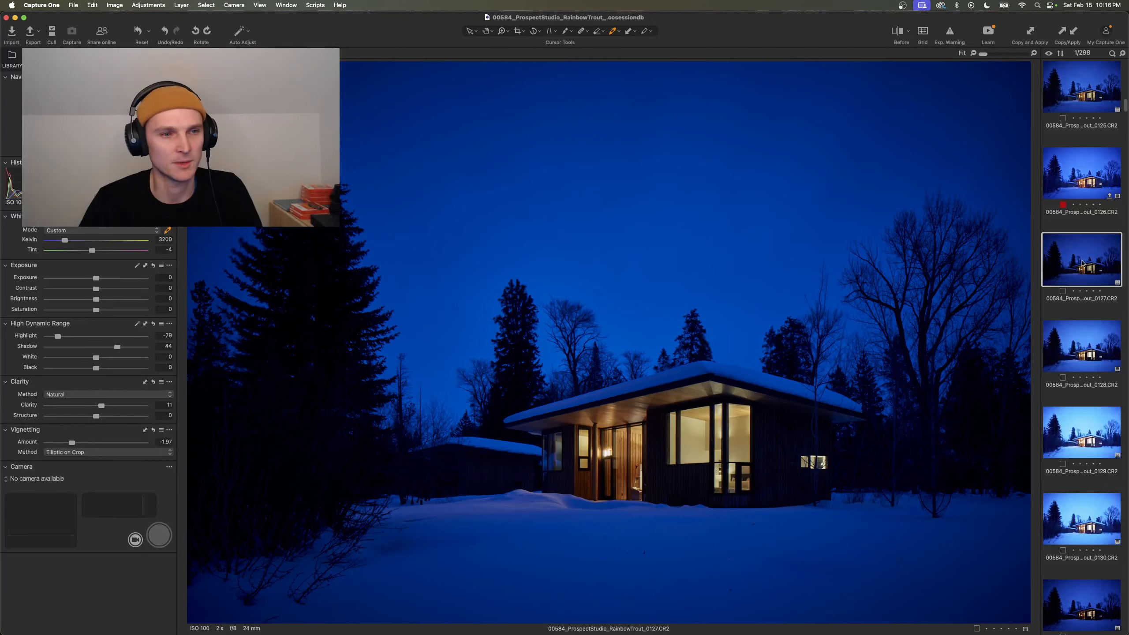
pyautogui.press('Left')
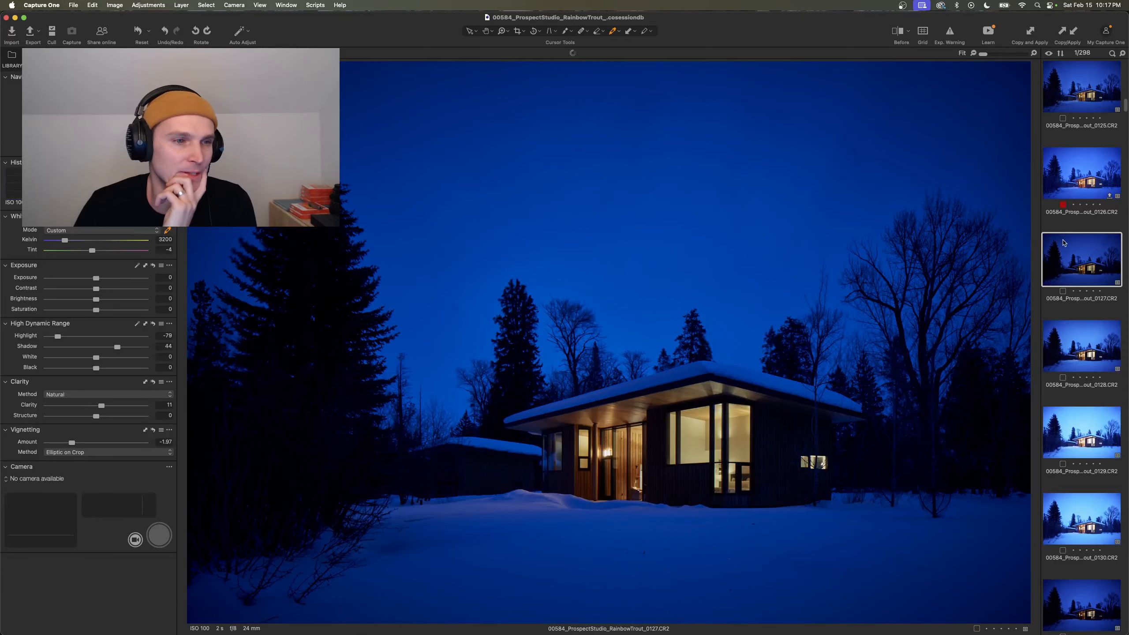
pyautogui.click(1066, 243)
pyautogui.click(1076, 178)
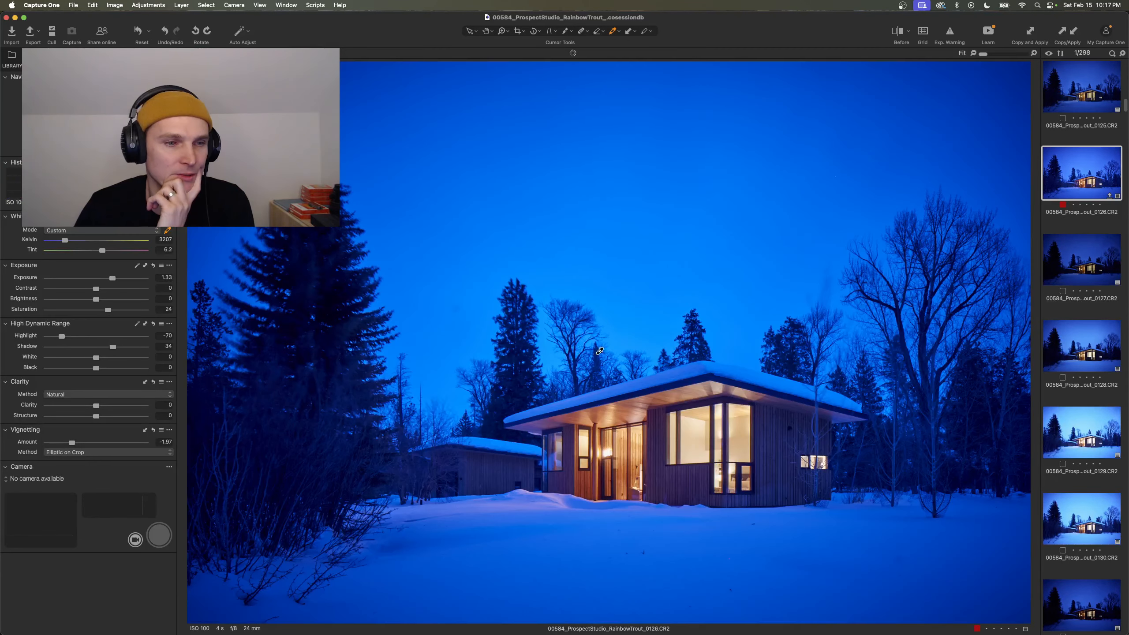
pyautogui.moveTo(96, 405); pyautogui.dragTo(104, 406)
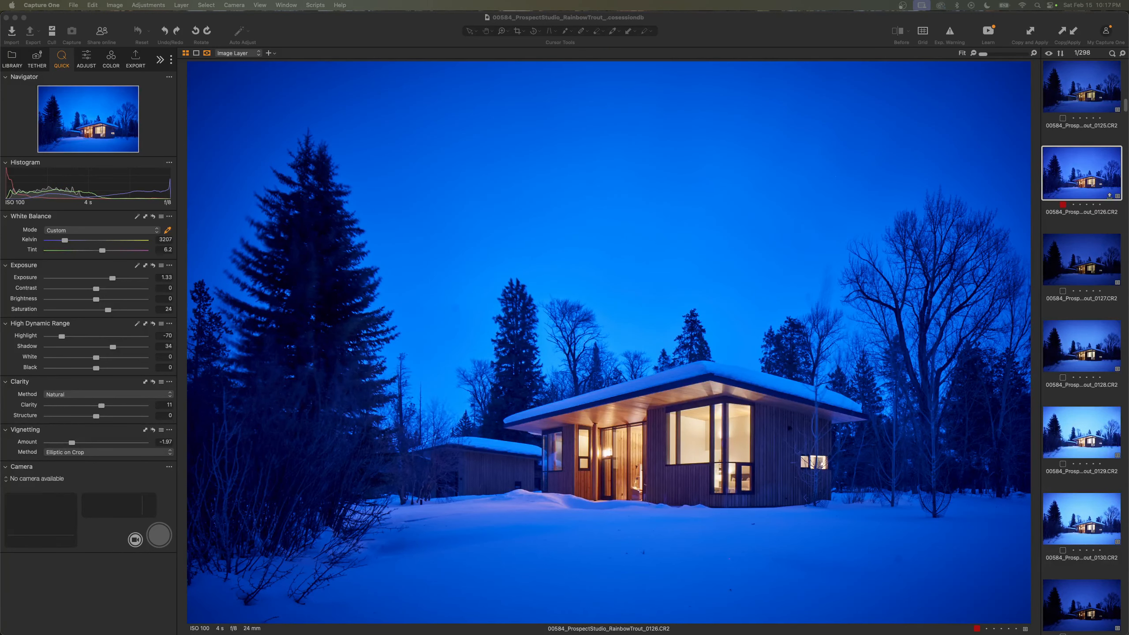
# - Switch to Photoshop, view the whole snowy house image in 00584_001.psd, and show the Background copy layer
pyautogui.press('super+Tab')
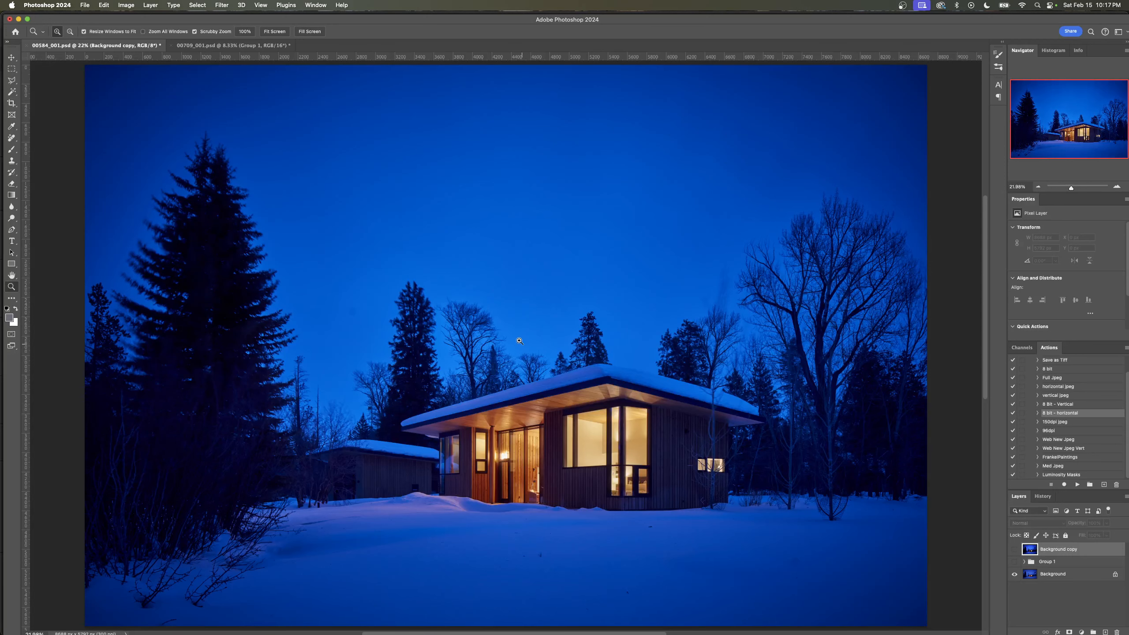
pyautogui.moveTo(510, 337); pyautogui.dragTo(383, 355)
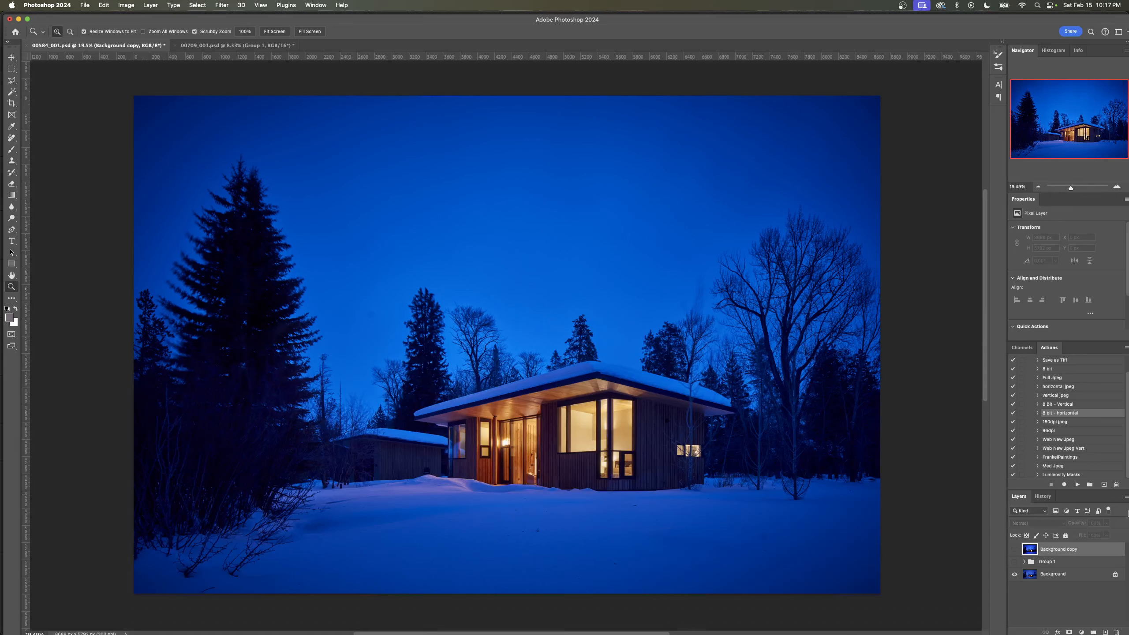
pyautogui.click(1015, 549)
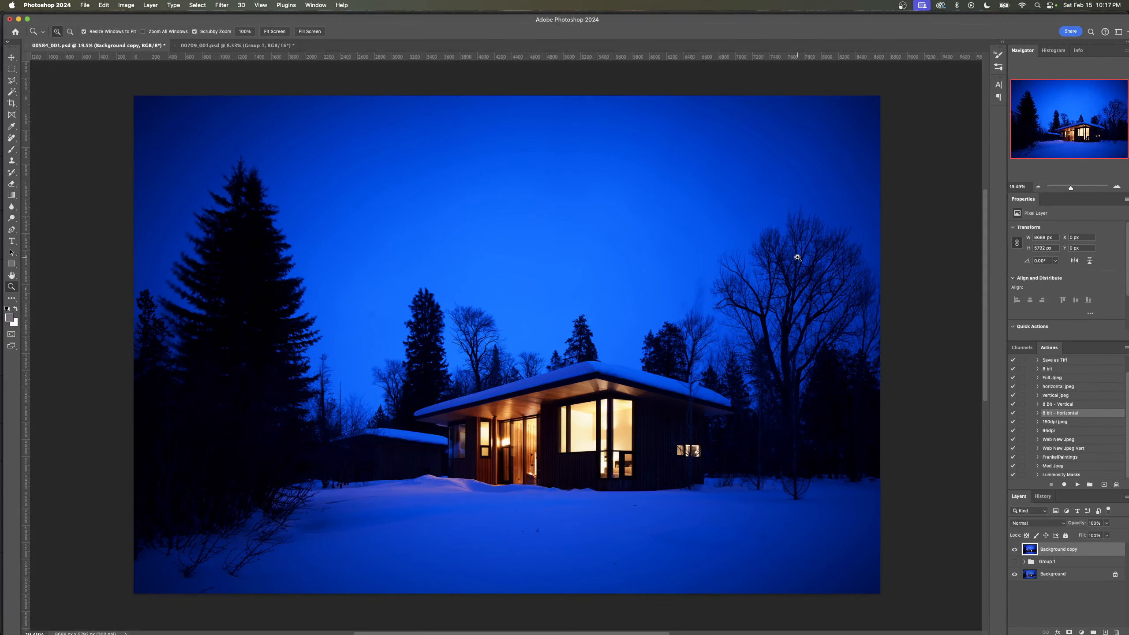
# - Inspect the sky around the bare tree beside the house and add a black layer mask to the Background copy layer
pyautogui.moveTo(796, 258); pyautogui.dragTo(842, 265)
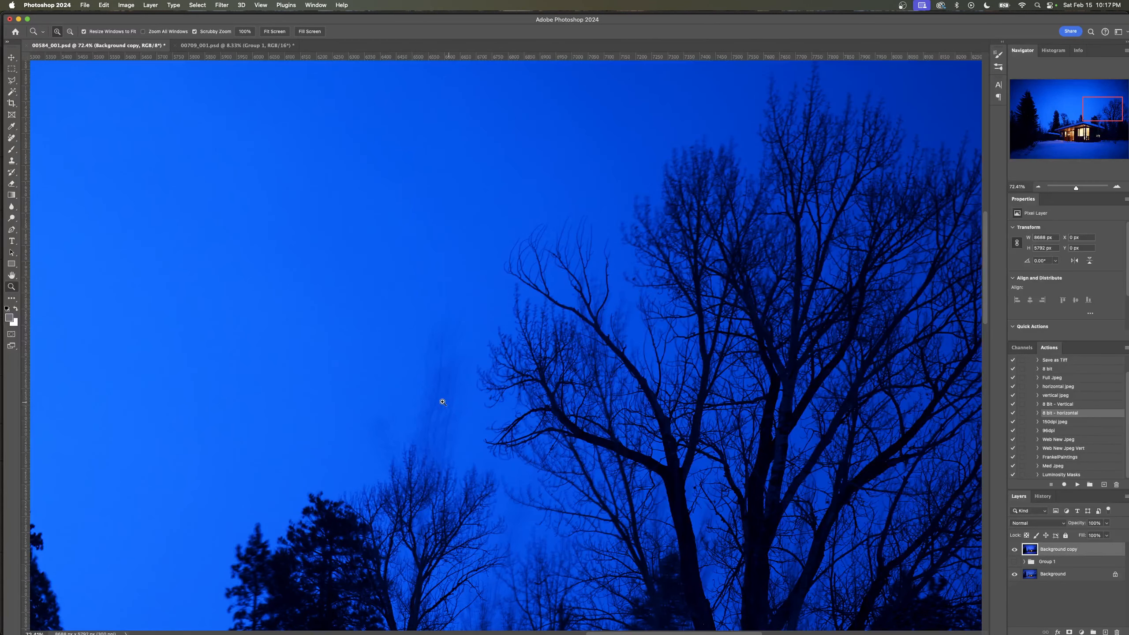
pyautogui.moveTo(704, 280); pyautogui.dragTo(650, 295)
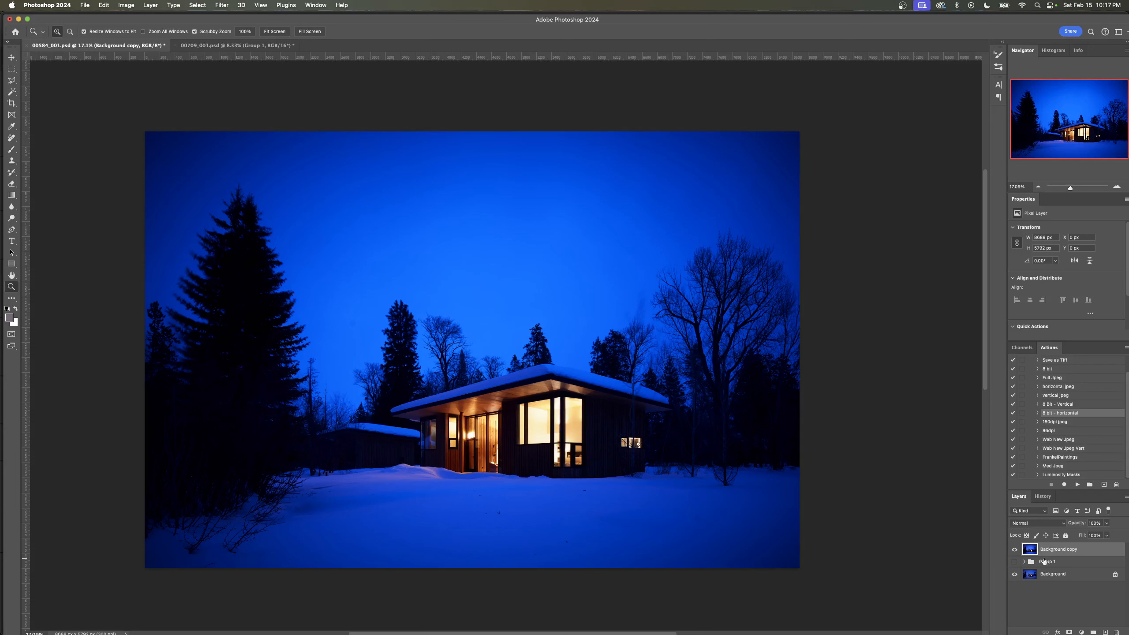
pyautogui.keyDown('alt'); pyautogui.click(1069, 632); pyautogui.keyUp('alt')
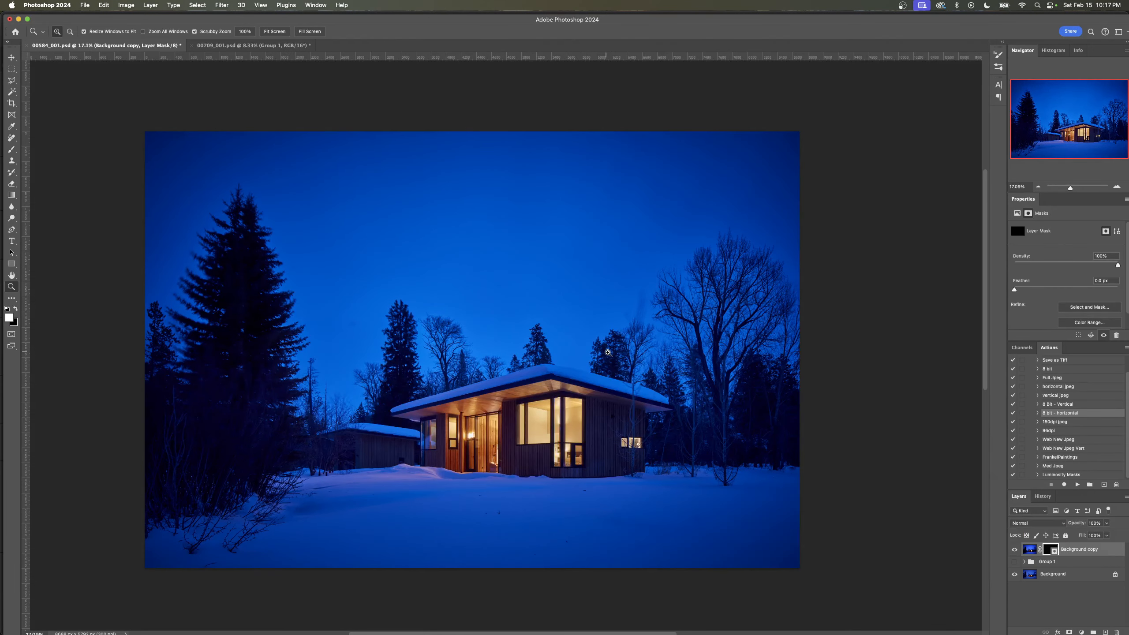
# - Paint white across the whole sky on the Background copy mask with a 2700 px brush
pyautogui.press('b')
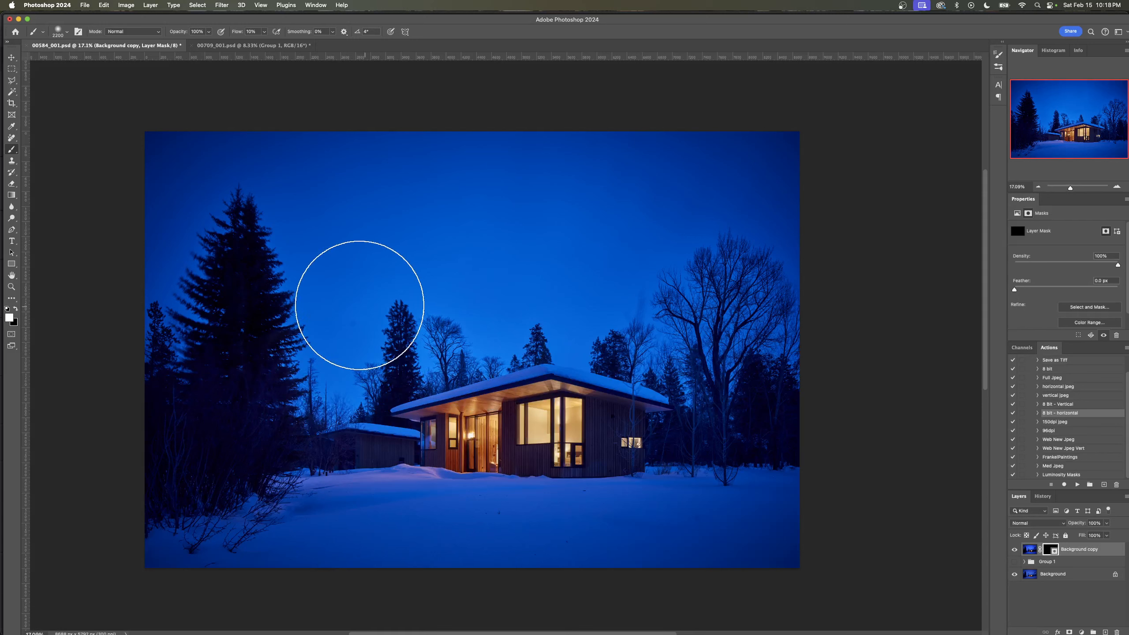
pyautogui.press(']')
pyautogui.press(']')
pyautogui.press(']')
pyautogui.press(']')
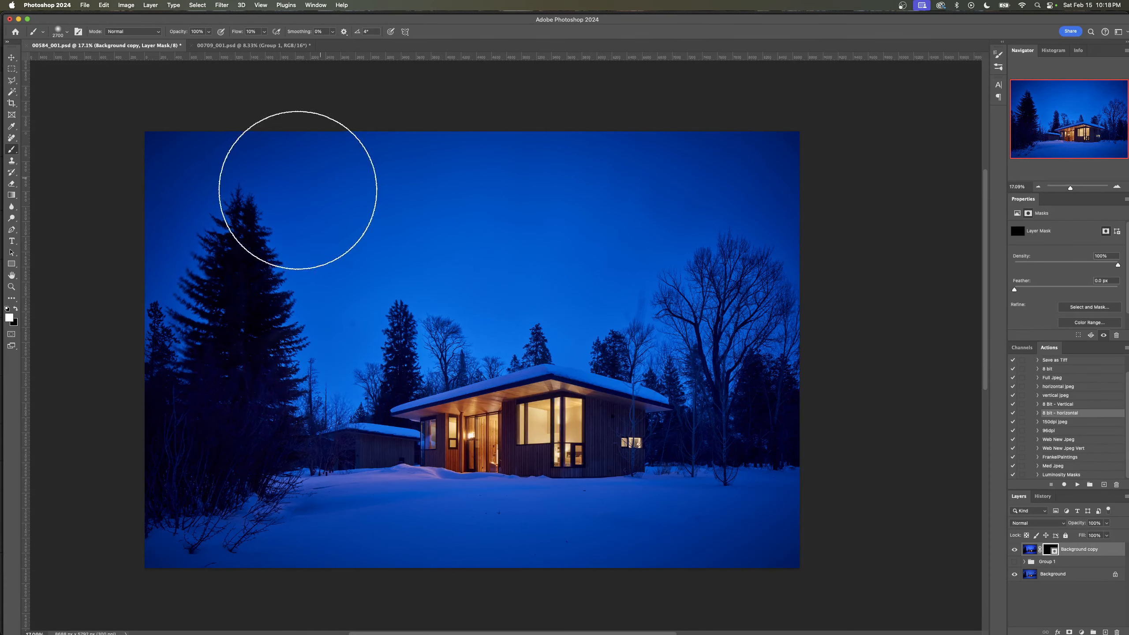
pyautogui.moveTo(175, 176)
pyautogui.mouseDown()
pyautogui.moveTo(751, 226)
pyautogui.moveTo(557, 234)
pyautogui.moveTo(813, 295)
pyautogui.moveTo(744, 309)
pyautogui.mouseUp()
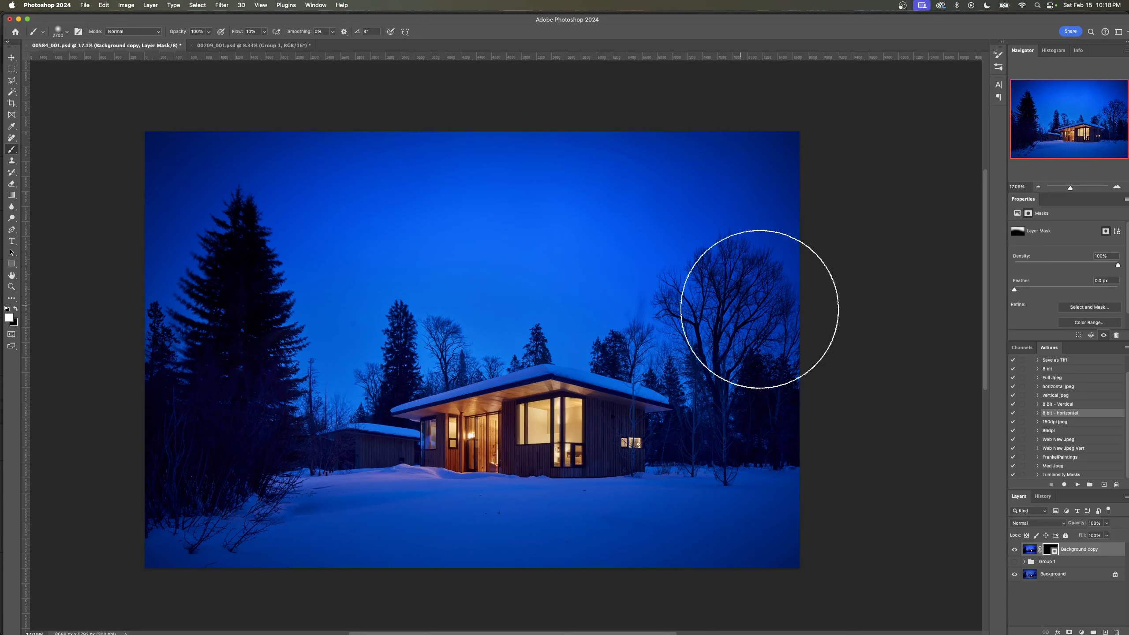
pyautogui.moveTo(375, 295)
pyautogui.mouseDown()
pyautogui.moveTo(138, 388)
pyautogui.moveTo(174, 323)
pyautogui.mouseUp()
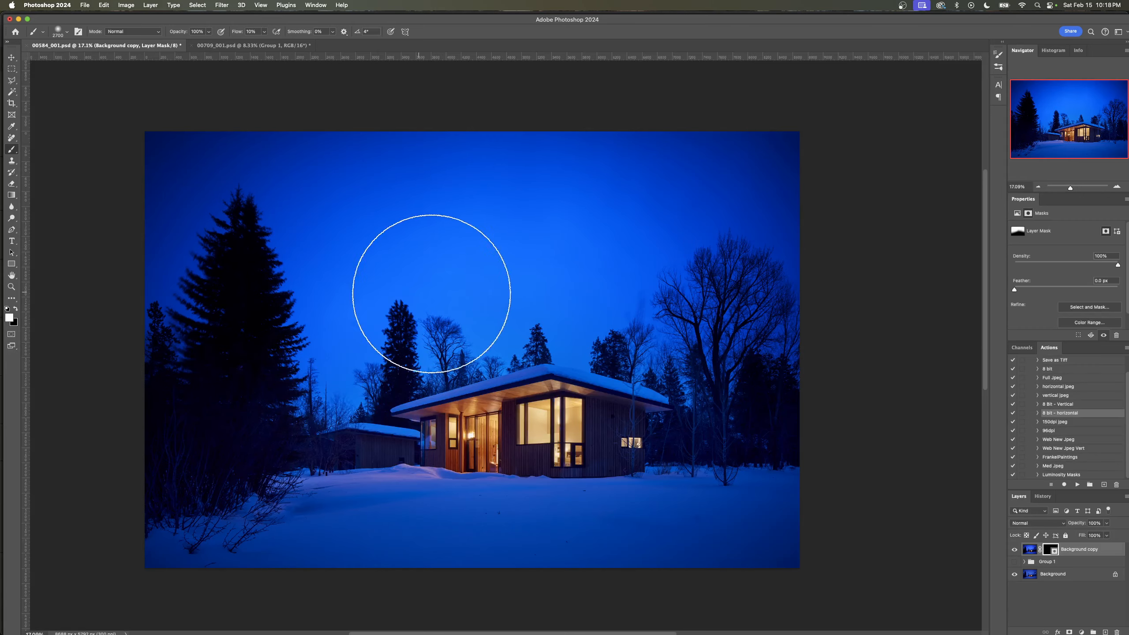
# - Examine the house close up, comparing it with the Background copy layer's mask disabled and enabled
pyautogui.press('z')
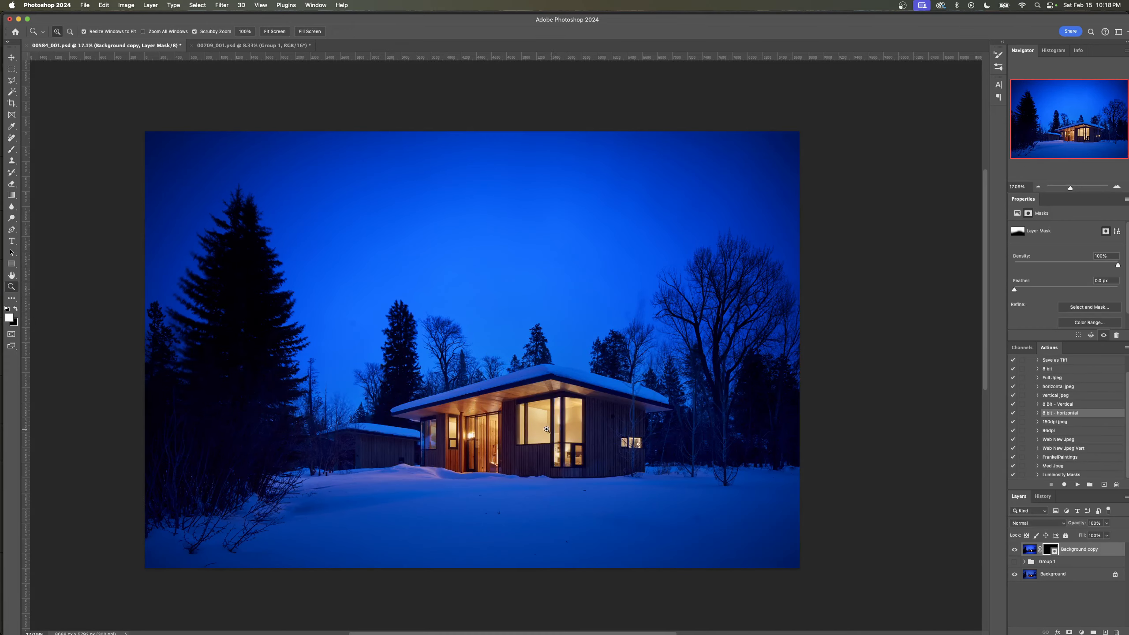
pyautogui.moveTo(542, 427); pyautogui.dragTo(724, 412)
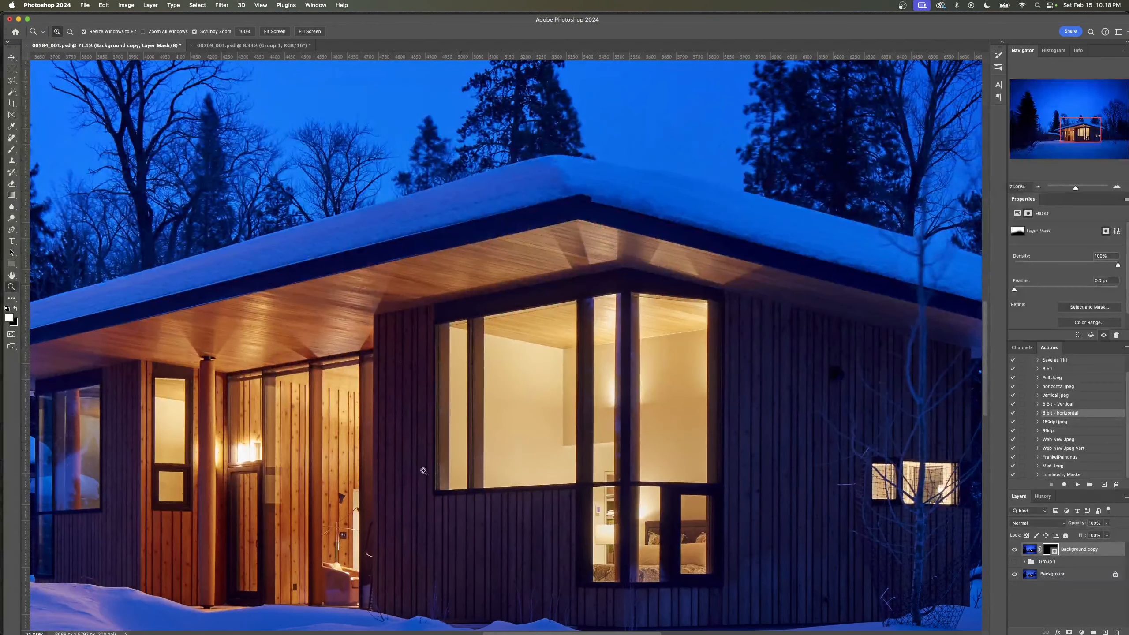
pyautogui.scroll(-5, 423, 471)
pyautogui.hscroll(-4, 423, 470)
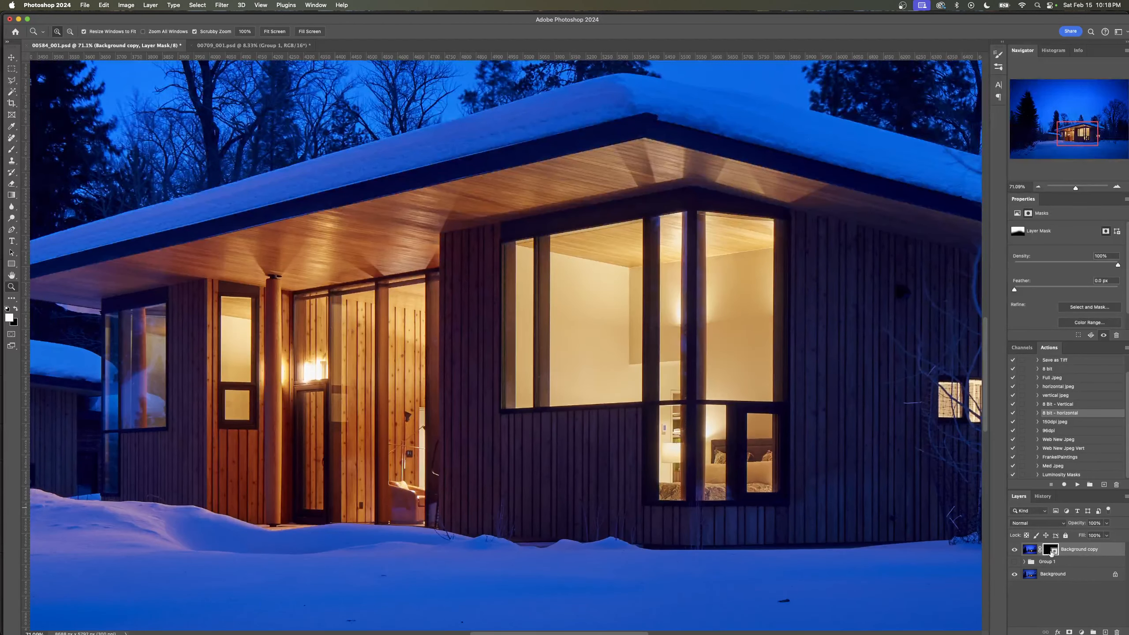
pyautogui.keyDown('shift'); pyautogui.click(1052, 552); pyautogui.keyUp('shift')
pyautogui.keyDown('shift'); pyautogui.click(1052, 551); pyautogui.keyUp('shift')
pyautogui.keyDown('shift'); pyautogui.click(1052, 551); pyautogui.keyUp('shift')
pyautogui.keyDown('shift'); pyautogui.click(1052, 551); pyautogui.keyUp('shift')
pyautogui.keyDown('shift'); pyautogui.click(1051, 551); pyautogui.keyUp('shift')
pyautogui.keyDown('shift'); pyautogui.click(1052, 551); pyautogui.keyUp('shift')
pyautogui.keyDown('shift'); pyautogui.click(1052, 551); pyautogui.keyUp('shift')
pyautogui.keyDown('shift'); pyautogui.click(1052, 552); pyautogui.keyUp('shift')
pyautogui.moveTo(638, 403); pyautogui.dragTo(599, 408)
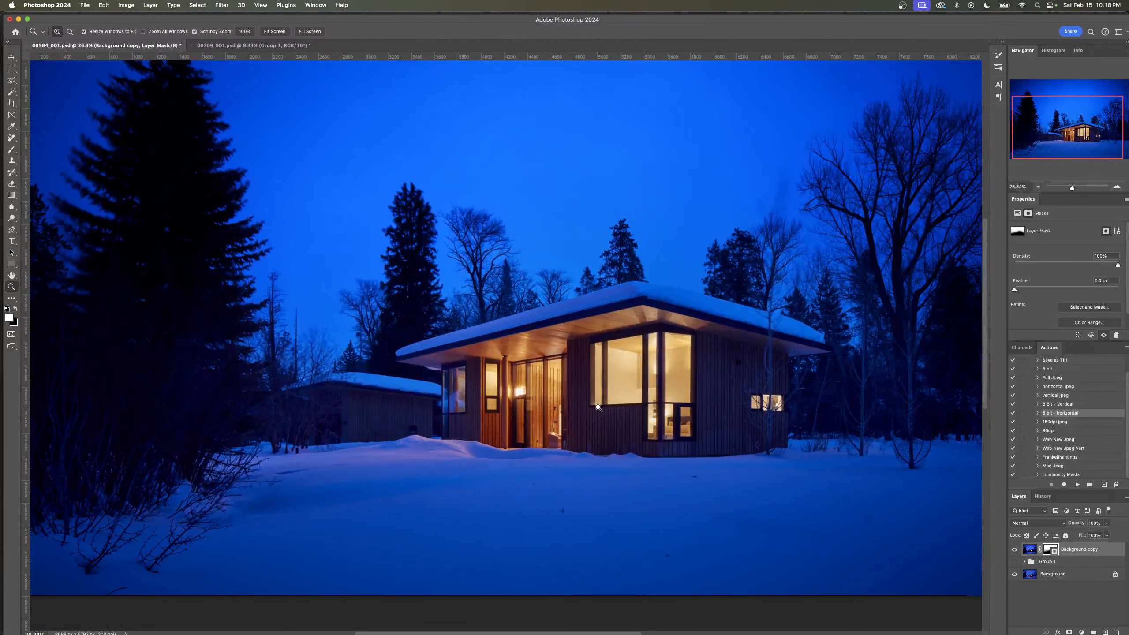
pyautogui.moveTo(607, 362); pyautogui.dragTo(588, 395)
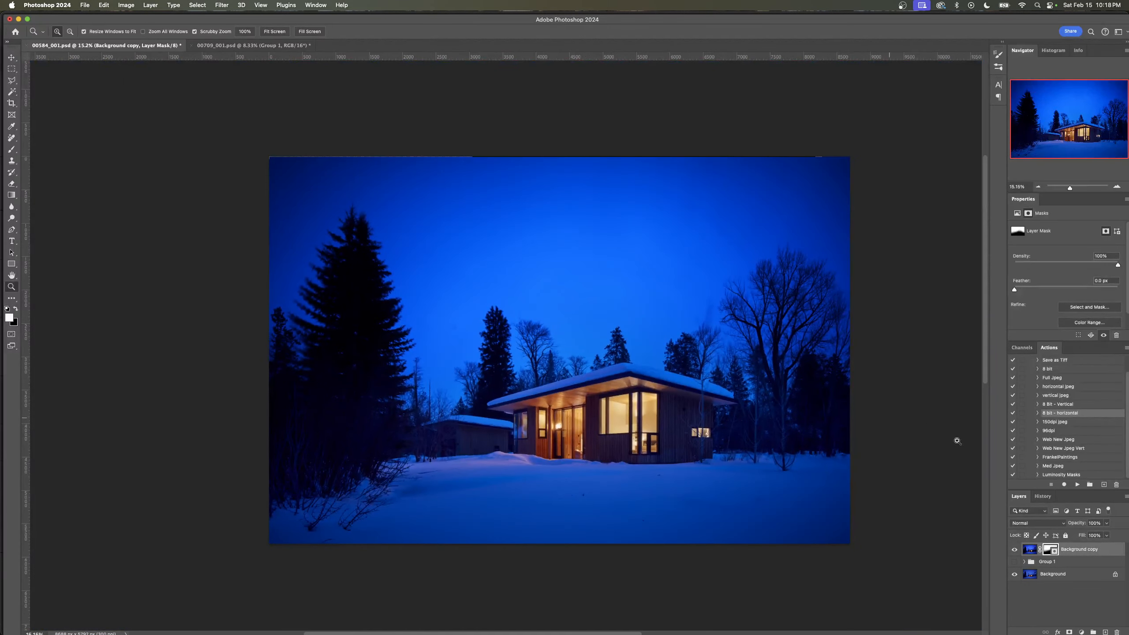
# - Compare the whole image with the masked Background copy layer hidden and shown
pyautogui.click(1017, 552)
pyautogui.click(1017, 551)
pyautogui.click(1017, 551)
pyautogui.click(1017, 551)
pyautogui.click(1017, 551)
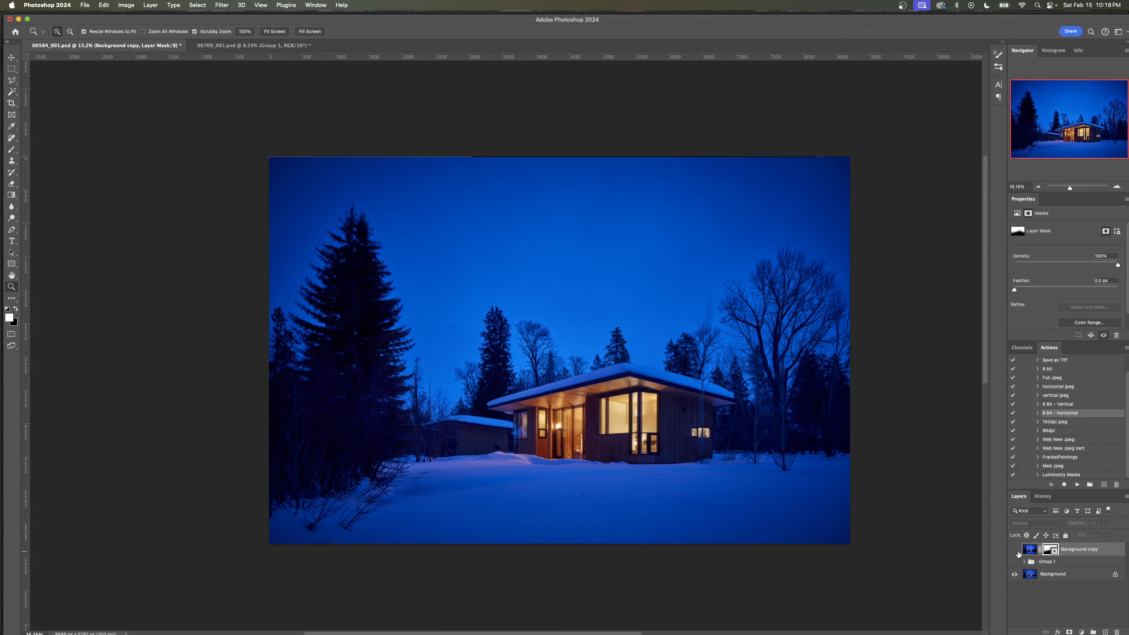
pyautogui.click(1017, 552)
pyautogui.click(1017, 551)
pyautogui.click(1016, 550)
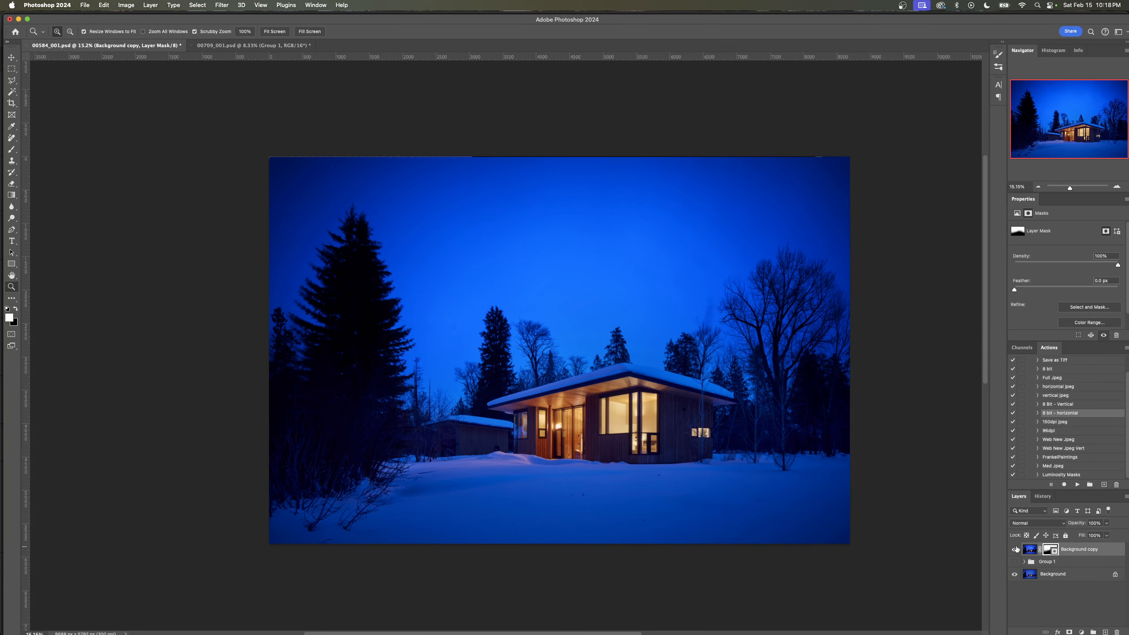
pyautogui.click(1017, 549)
pyautogui.click(1017, 549)
# - Move the Background copy layer below Group 1 and add a new blank layer directly above it
pyautogui.moveTo(1072, 550); pyautogui.dragTo(1073, 566)
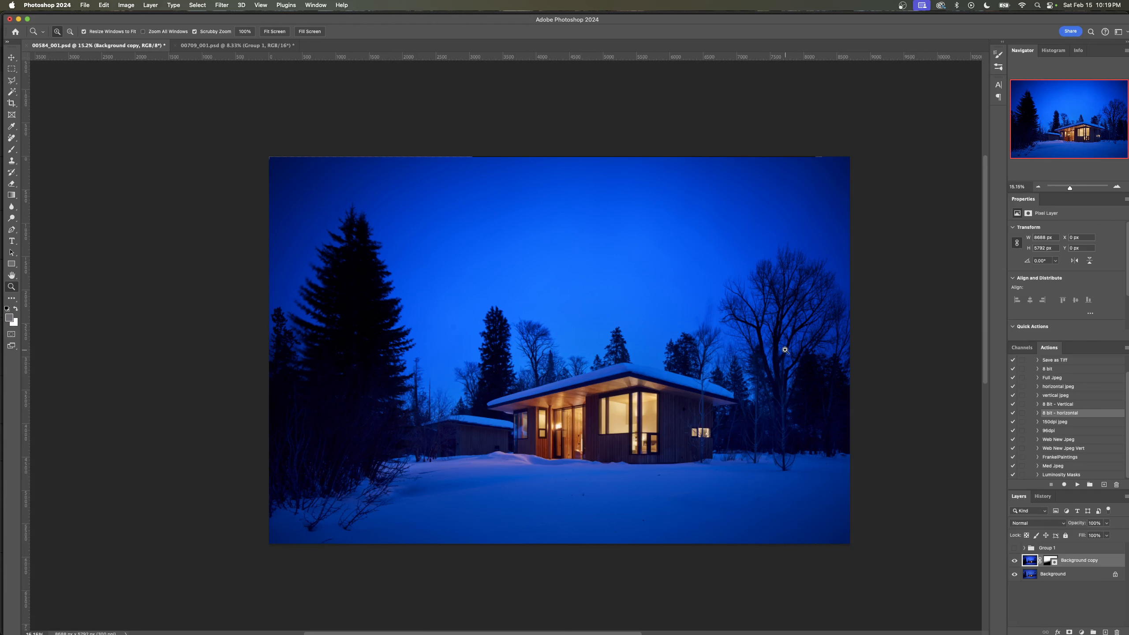
pyautogui.moveTo(716, 432)
pyautogui.mouseDown()
pyautogui.moveTo(748, 437)
pyautogui.moveTo(707, 436)
pyautogui.mouseUp()
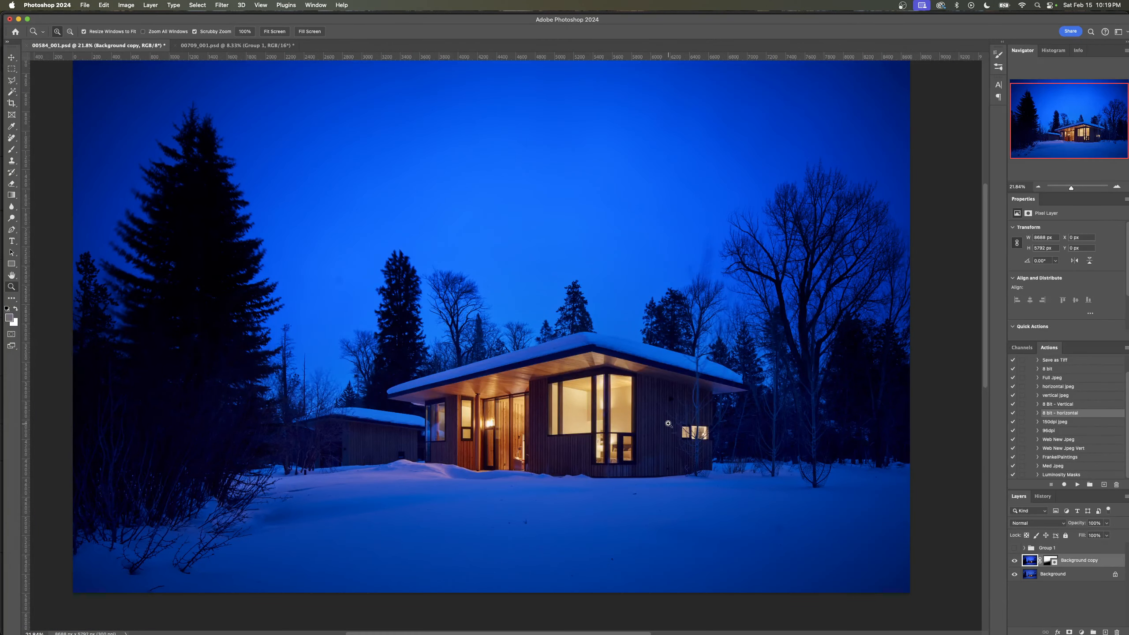
pyautogui.press('super+shift+n')
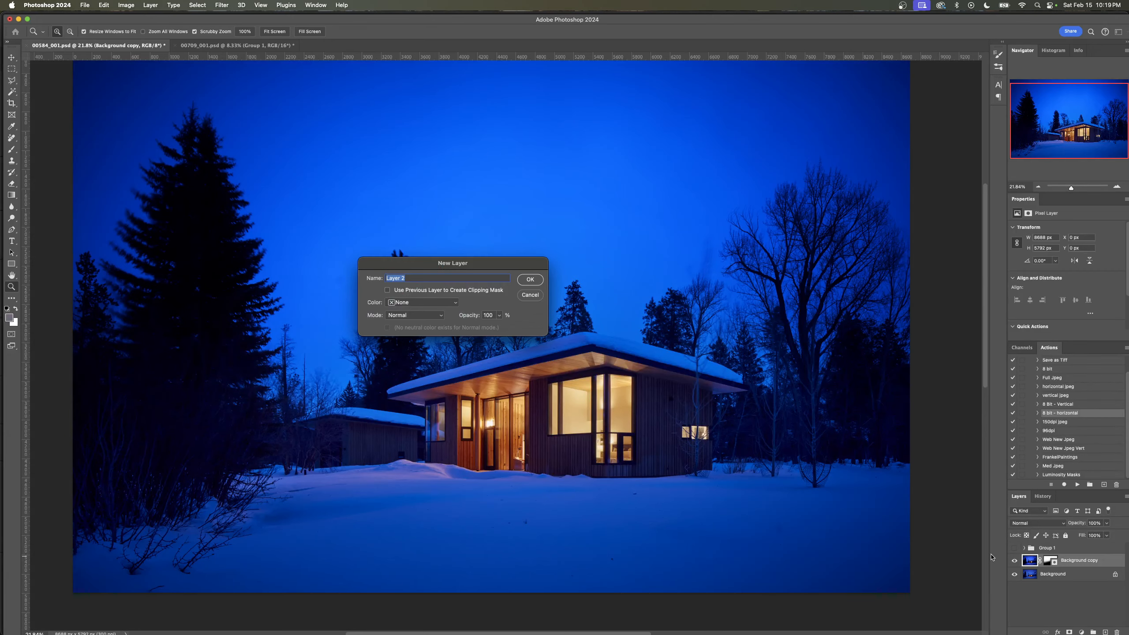
pyautogui.press('Return')
# - Remove the dark specks from the snow in front of the house with the Remove tool at size 60, sampling all layers
pyautogui.moveTo(519, 547); pyautogui.dragTo(561, 544)
pyautogui.press('j')
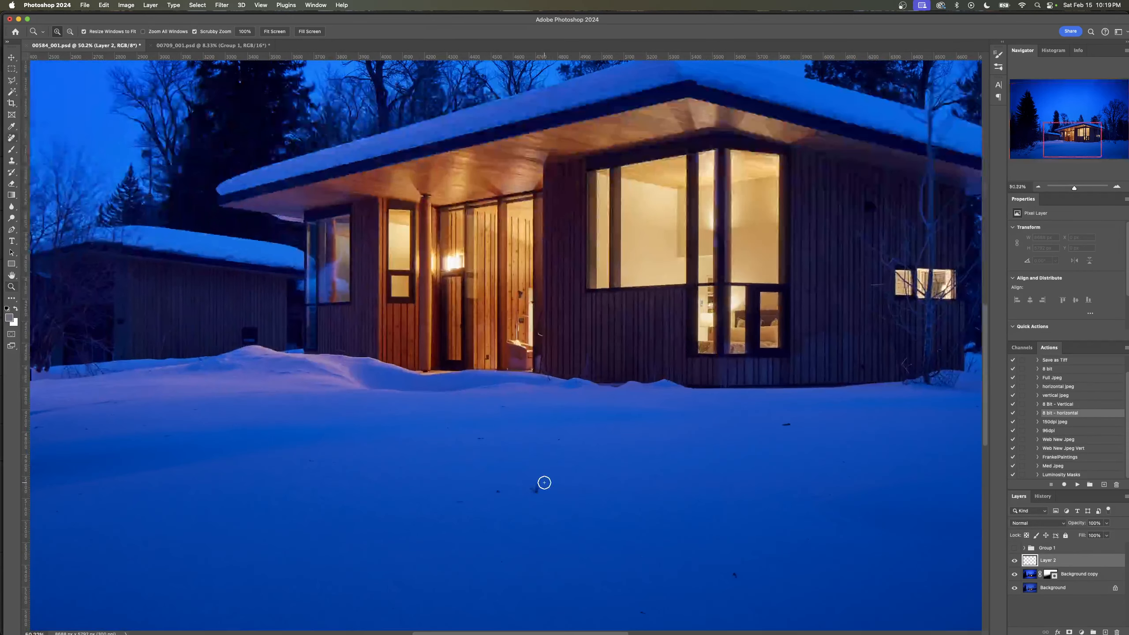
pyautogui.moveTo(538, 488); pyautogui.dragTo(533, 494)
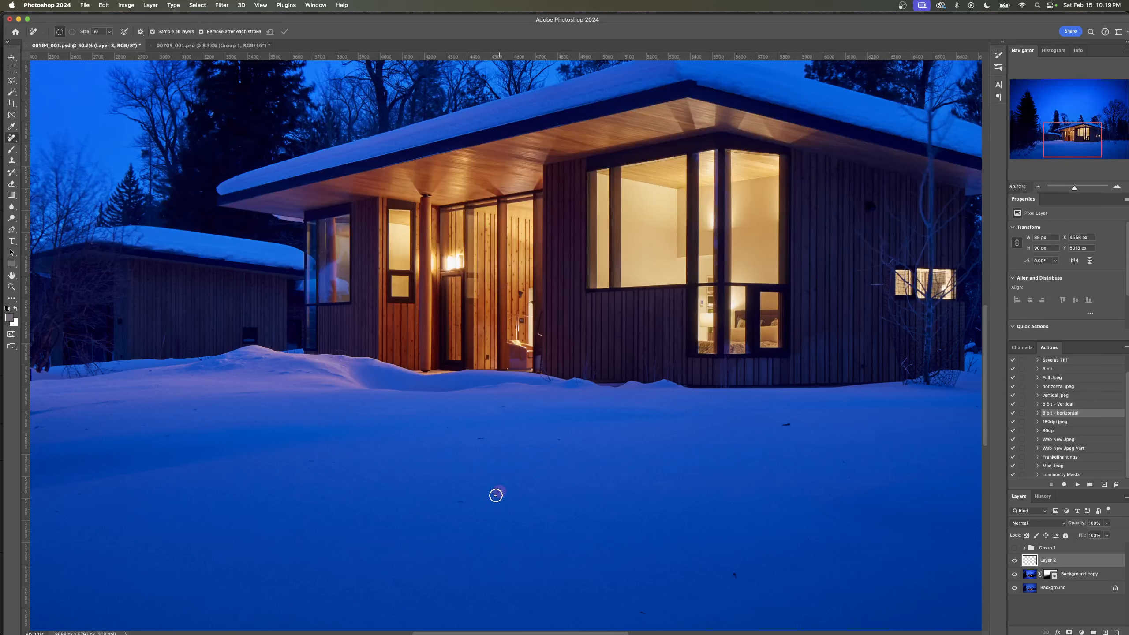
pyautogui.click(498, 491)
pyautogui.click(736, 575)
pyautogui.click(789, 424)
pyautogui.click(556, 440)
pyautogui.click(478, 442)
pyautogui.click(503, 407)
pyautogui.click(448, 427)
pyautogui.click(313, 461)
pyautogui.click(333, 463)
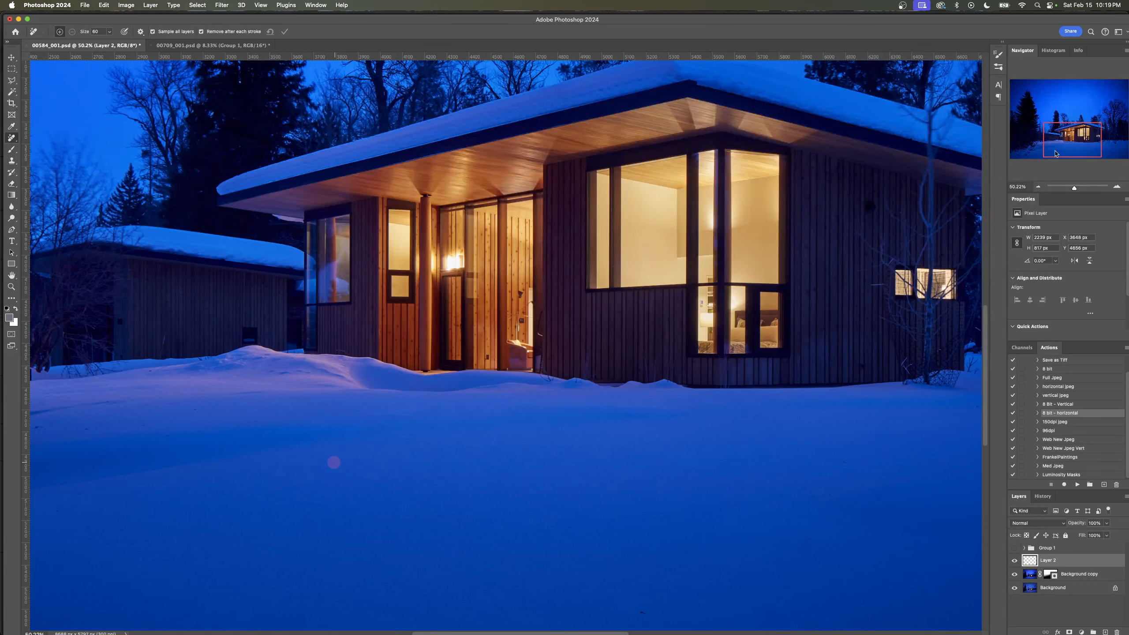
# - Clean up the sky beside the tall evergreen and the faint ghosted branches above the bare trees near the roof's end
pyautogui.click(1059, 109)
pyautogui.hscroll(-3, 521, 341)
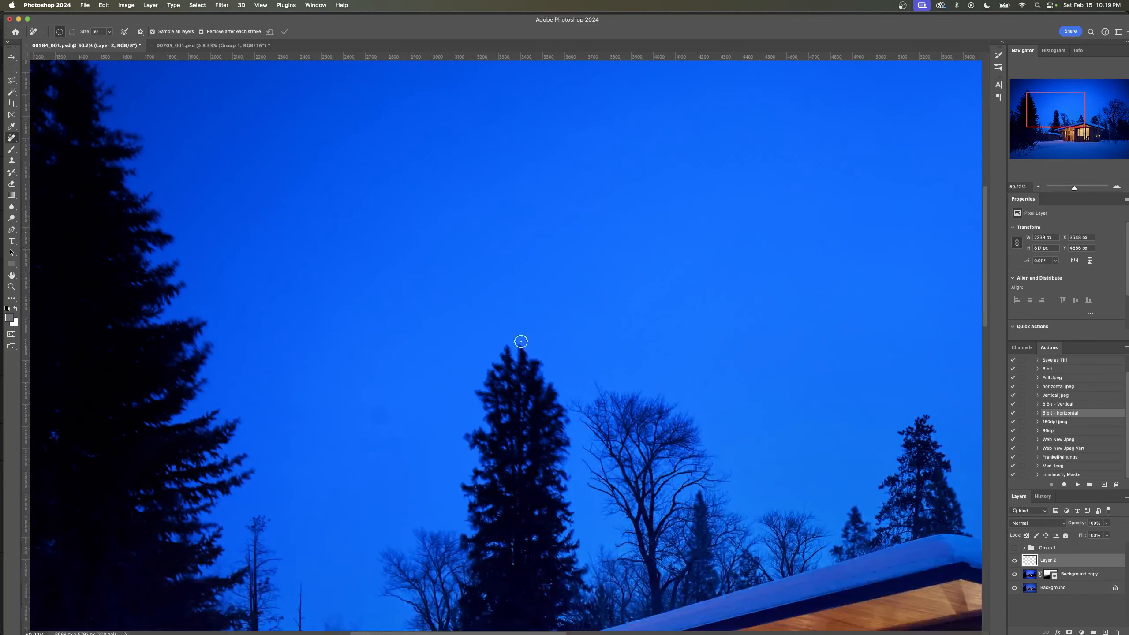
pyautogui.moveTo(388, 406)
pyautogui.mouseDown()
pyautogui.moveTo(368, 408)
pyautogui.moveTo(383, 413)
pyautogui.mouseUp()
pyautogui.moveTo(1039, 117)
pyautogui.mouseDown()
pyautogui.moveTo(1072, 90)
pyautogui.moveTo(1067, 105)
pyautogui.moveTo(999, 89)
pyautogui.moveTo(1066, 116)
pyautogui.mouseUp()
pyautogui.moveTo(753, 273)
pyautogui.mouseDown()
pyautogui.moveTo(741, 260)
pyautogui.moveTo(733, 277)
pyautogui.moveTo(763, 264)
pyautogui.moveTo(792, 275)
pyautogui.moveTo(784, 190)
pyautogui.moveTo(768, 258)
pyautogui.moveTo(784, 255)
pyautogui.moveTo(782, 229)
pyautogui.moveTo(769, 232)
pyautogui.moveTo(776, 258)
pyautogui.mouseUp()
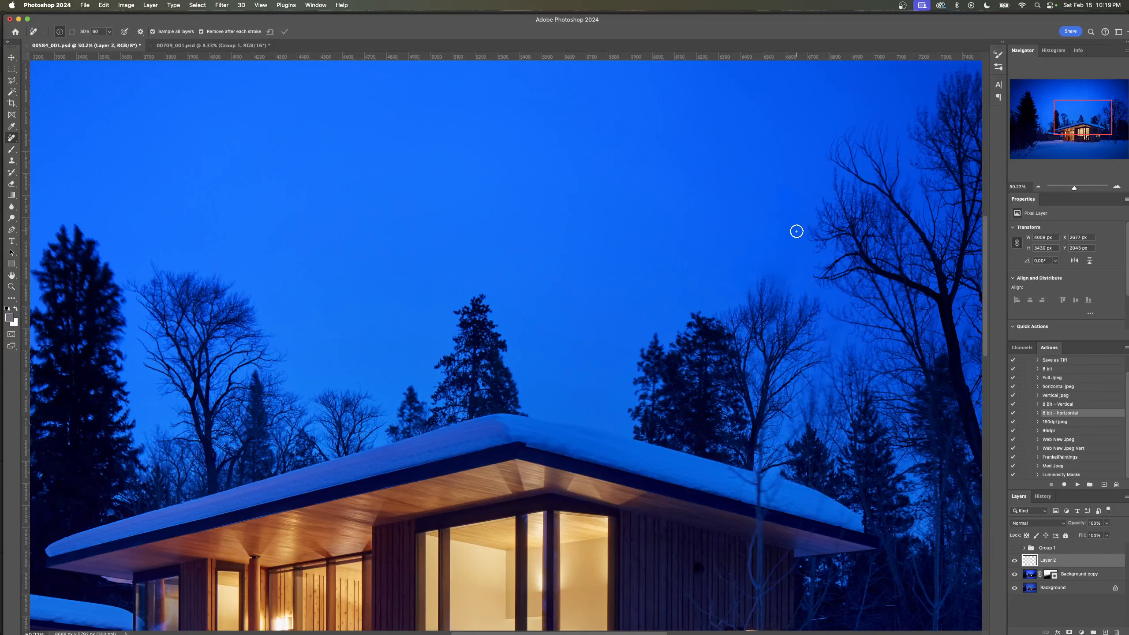
pyautogui.moveTo(796, 231); pyautogui.dragTo(780, 177)
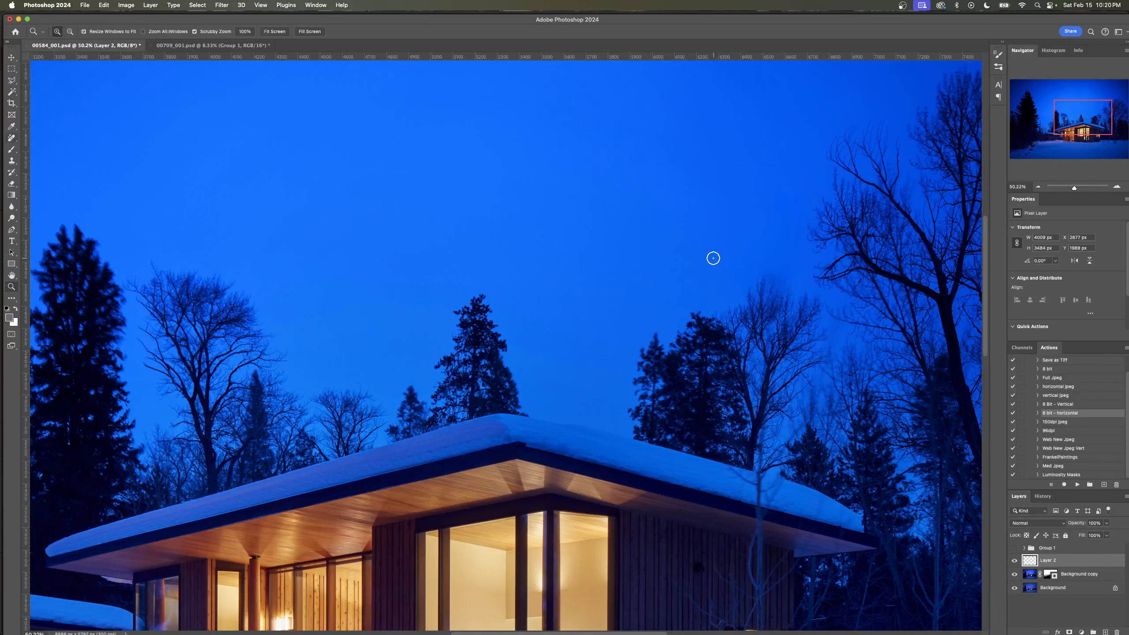
pyautogui.press('s')
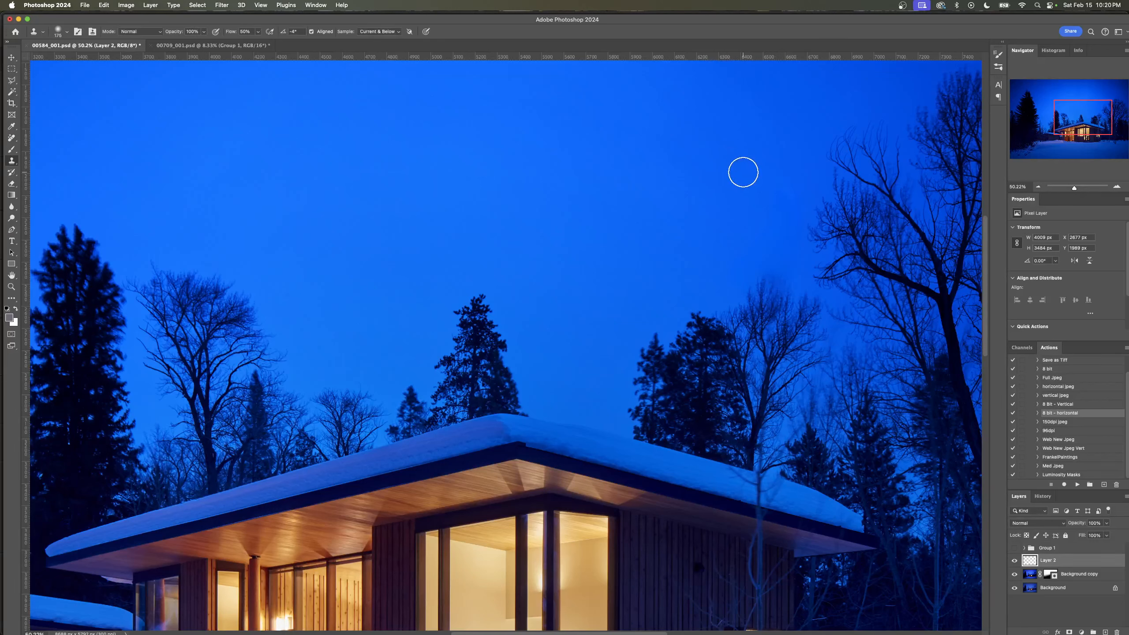
pyautogui.press('z')
pyautogui.moveTo(729, 247); pyautogui.dragTo(752, 256)
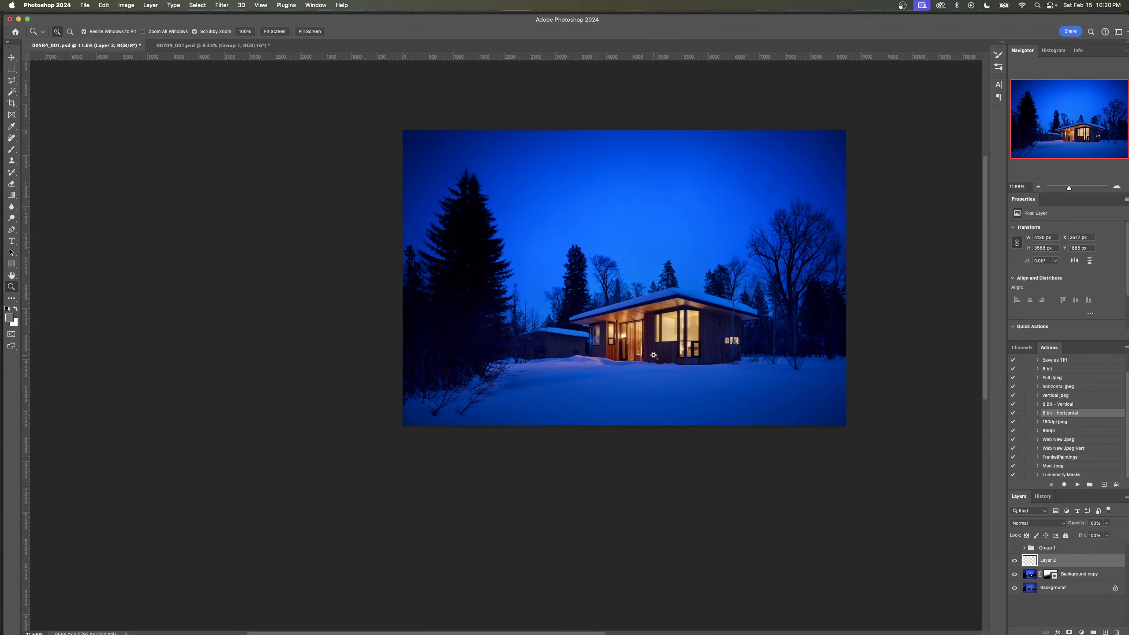
# - Enter Quick Mask mode and shrink the brush to about 300 px for masking around the house entrance
pyautogui.moveTo(650, 353); pyautogui.dragTo(665, 356)
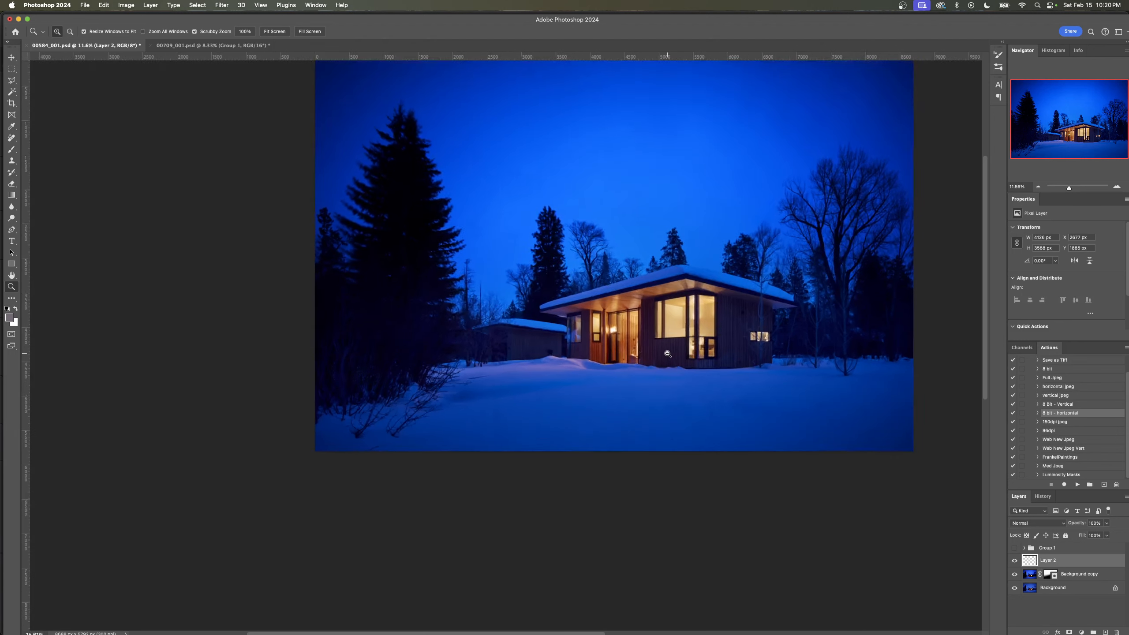
pyautogui.press('super+shift+n')
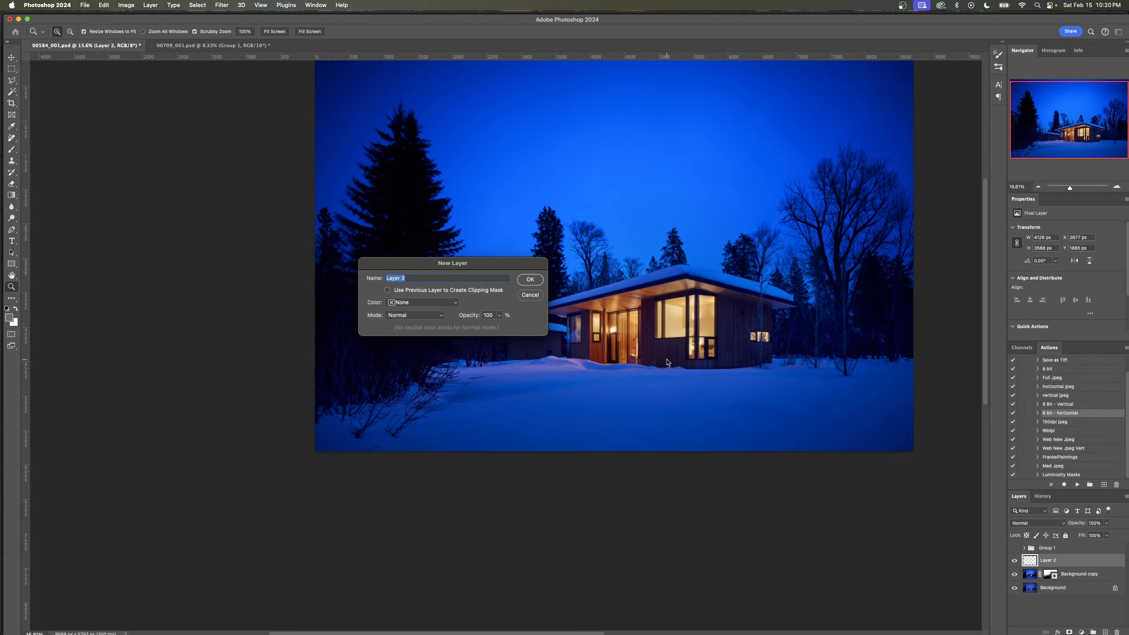
pyautogui.press('Escape')
pyautogui.press('q')
pyautogui.press('b')
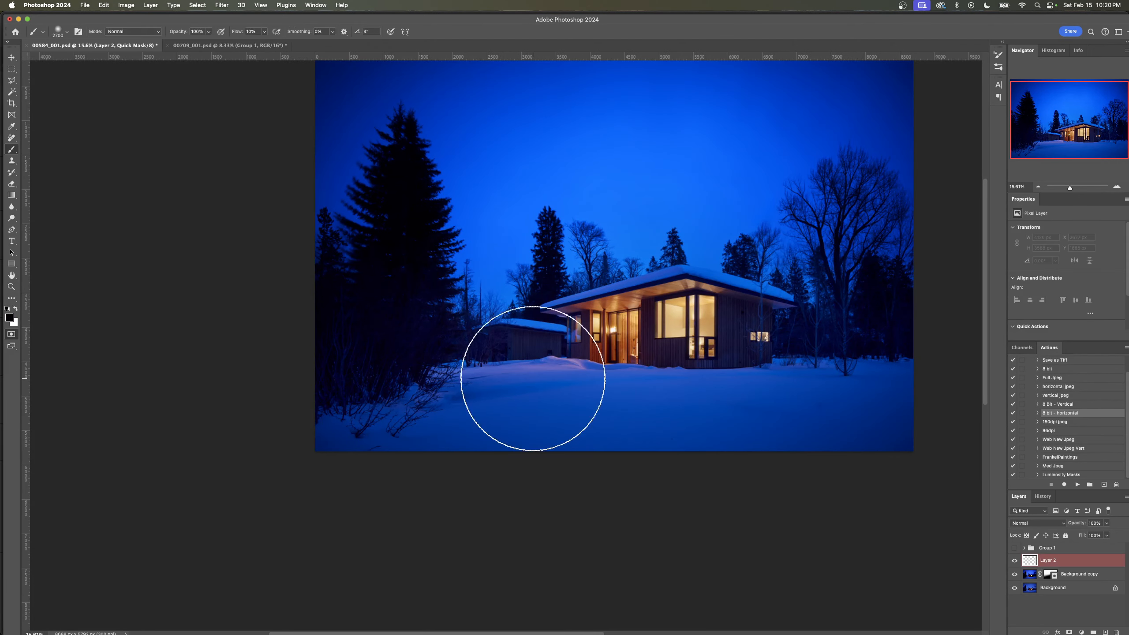
pyautogui.press('[')
pyautogui.press('[')
pyautogui.press('[')
pyautogui.press('[')
pyautogui.press('[')
pyautogui.press('[')
pyautogui.press('[')
pyautogui.press('[')
pyautogui.press('[')
pyautogui.press('[')
pyautogui.press('[')
pyautogui.press('[')
pyautogui.press('[')
pyautogui.press('[')
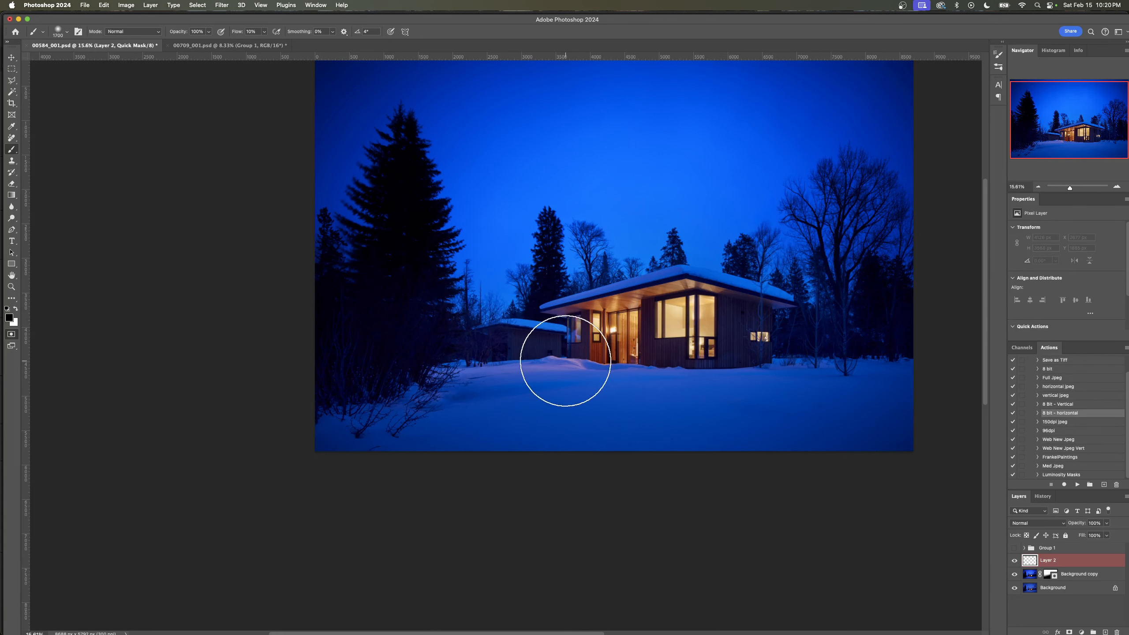
pyautogui.press('[')
pyautogui.press('[')
pyautogui.press('[')
pyautogui.press('[')
pyautogui.press('[')
pyautogui.press('[')
pyautogui.press('[')
pyautogui.press('[')
pyautogui.press('[')
pyautogui.press('[')
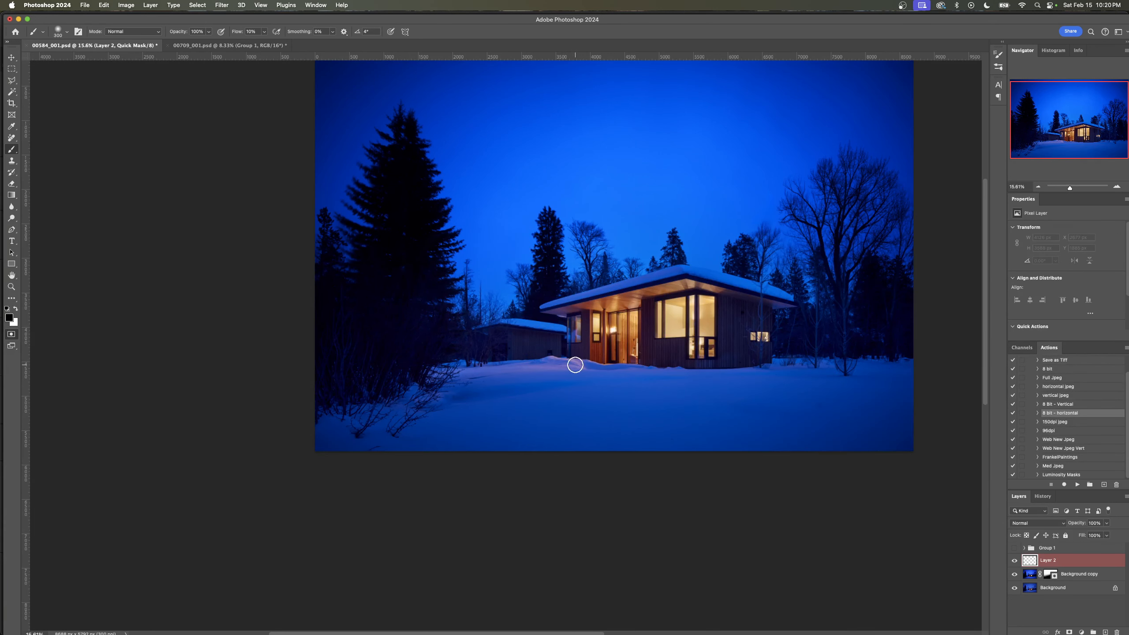
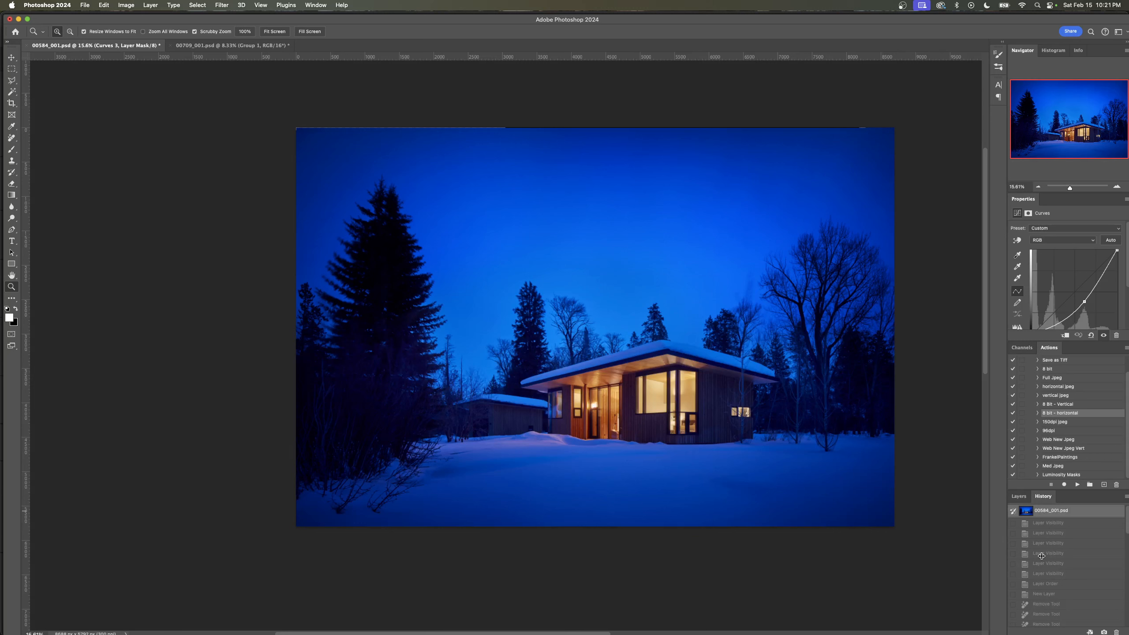
# - Compare the snowy house image with and without the Group 1 edits by toggling the group's visibility
pyautogui.click(1019, 496)
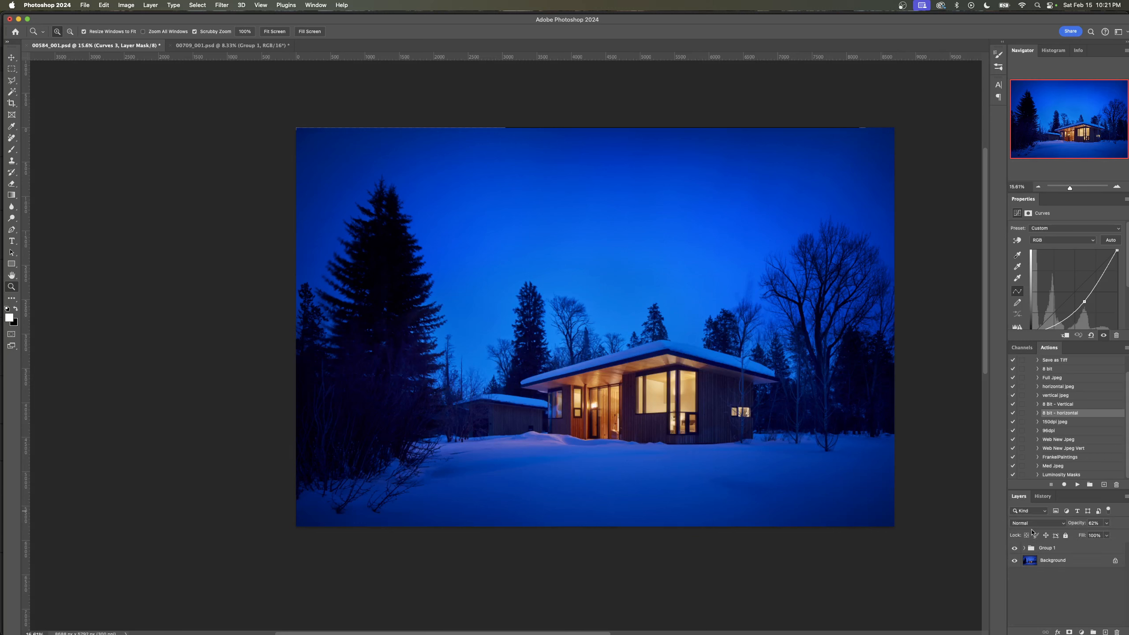
pyautogui.click(1017, 548)
pyautogui.click(1018, 549)
pyautogui.click(1018, 548)
pyautogui.click(1018, 548)
pyautogui.click(1018, 548)
# - Bring up the autumn dusk image 00709_001.psd and enlarge it to view the whole composition
pyautogui.click(234, 45)
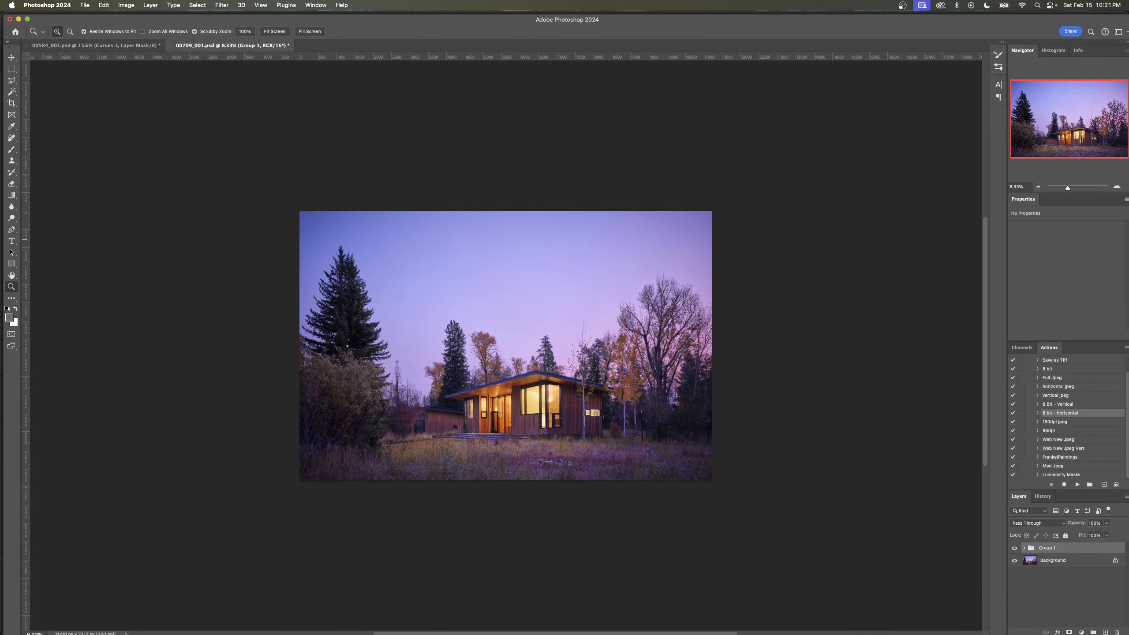
pyautogui.press('super+0')
pyautogui.press('super+minus')
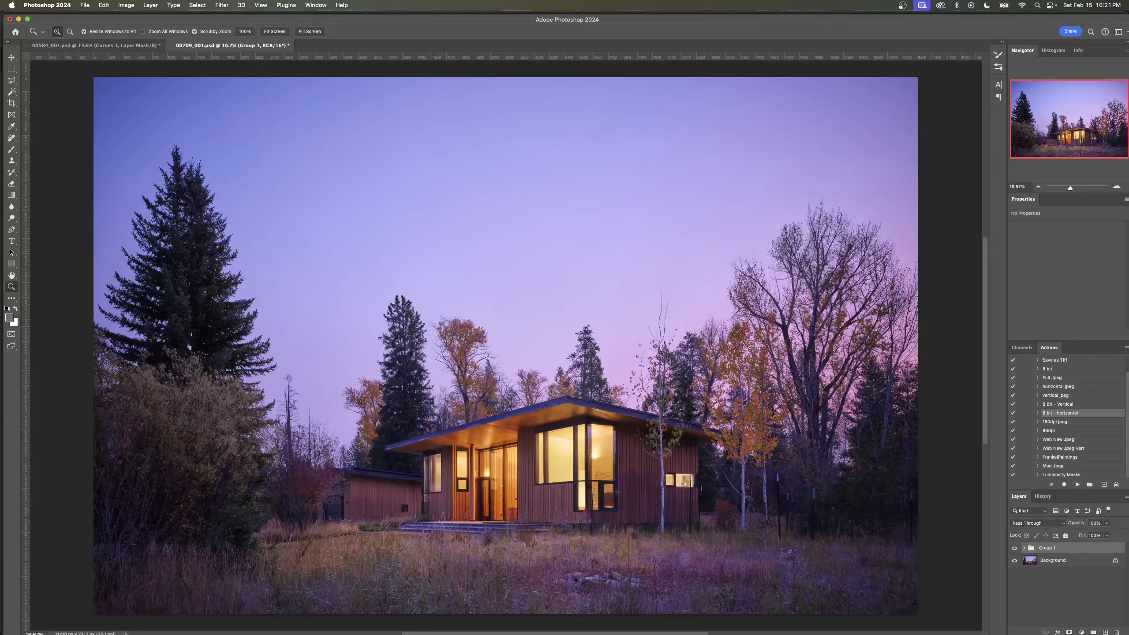
# - Switch to Capture One and open the recent session 00709_ProspectStudio_RainbowTrout
pyautogui.press('super+Tab')
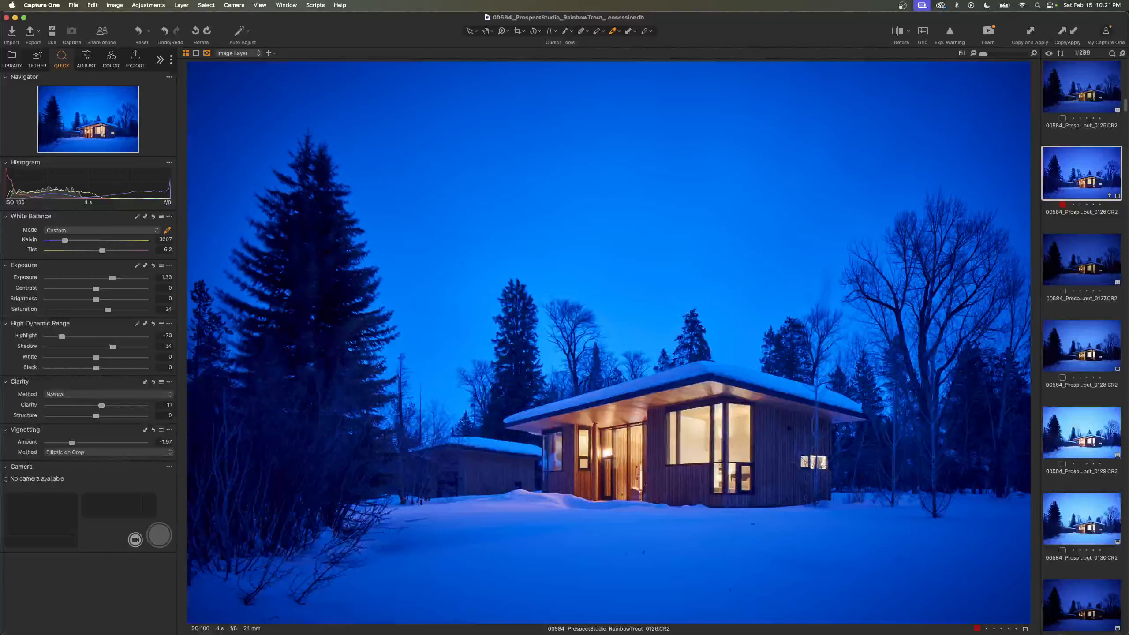
pyautogui.click(74, 5)
pyautogui.moveTo(133, 47)
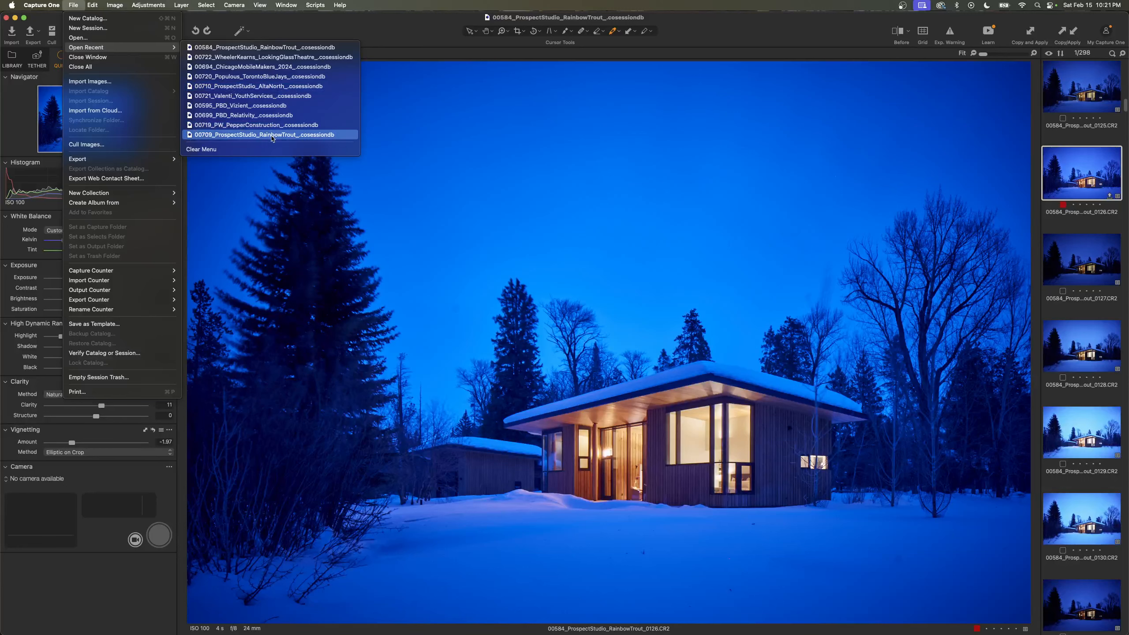
pyautogui.click(273, 136)
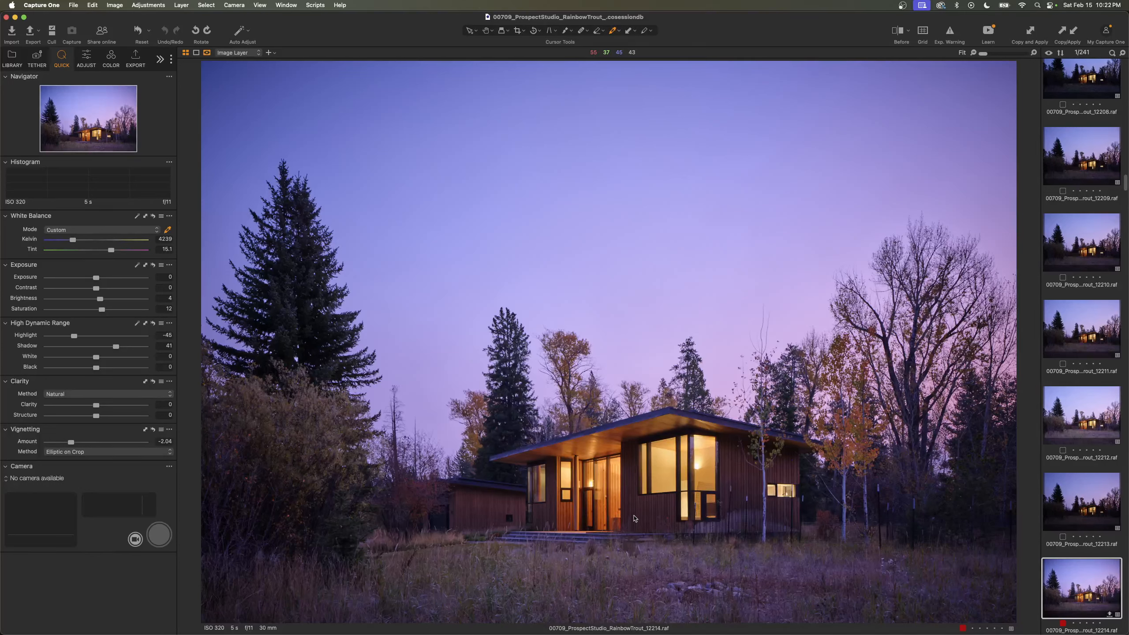
# - Cool the white balance of the dark dusk frame 12205 to 2220 Kelvin
pyautogui.scroll(5, 1095, 374)
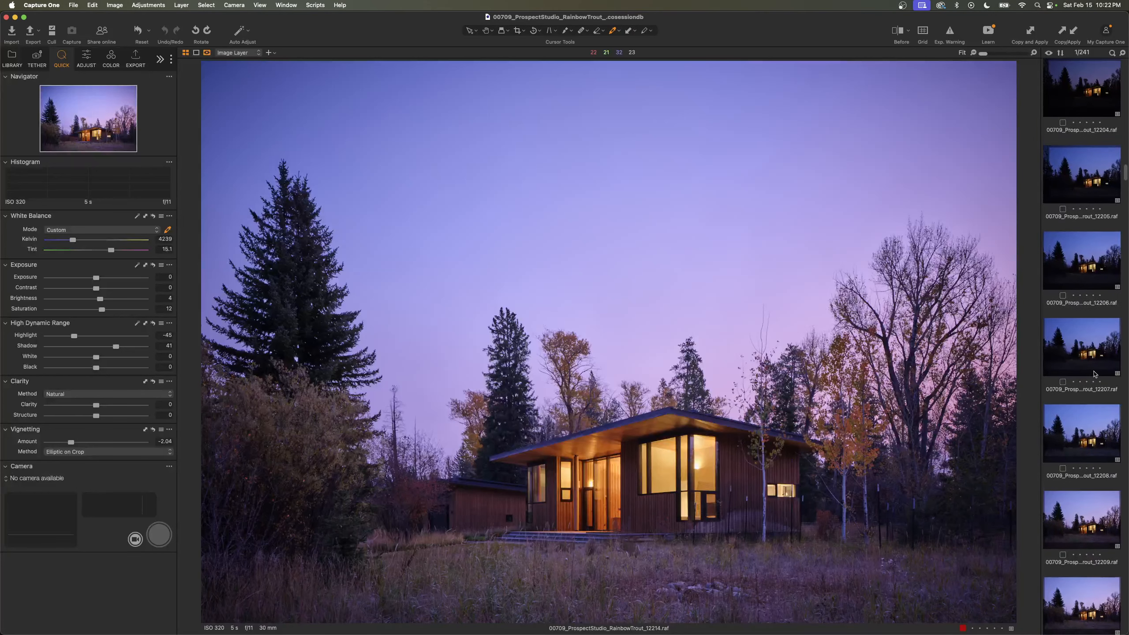
pyautogui.click(1076, 180)
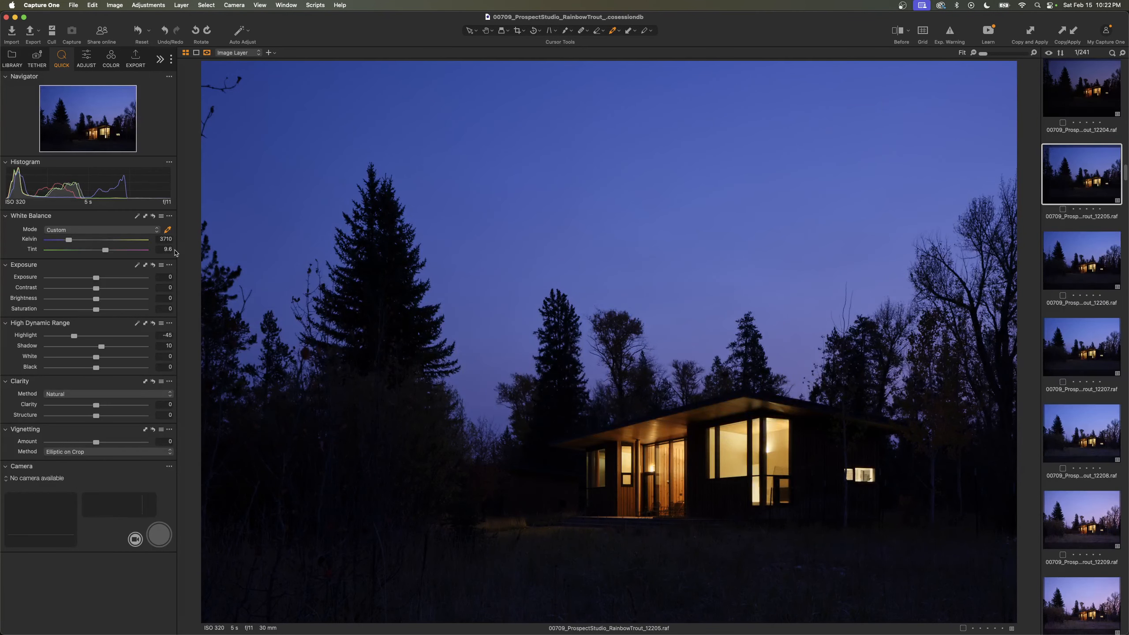
pyautogui.moveTo(69, 240); pyautogui.dragTo(59, 242)
# - Try a white balance of 1825 Kelvin and a Shadow value of 12 on frame 12214, and undo both changes
pyautogui.scroll(-10, 1089, 311)
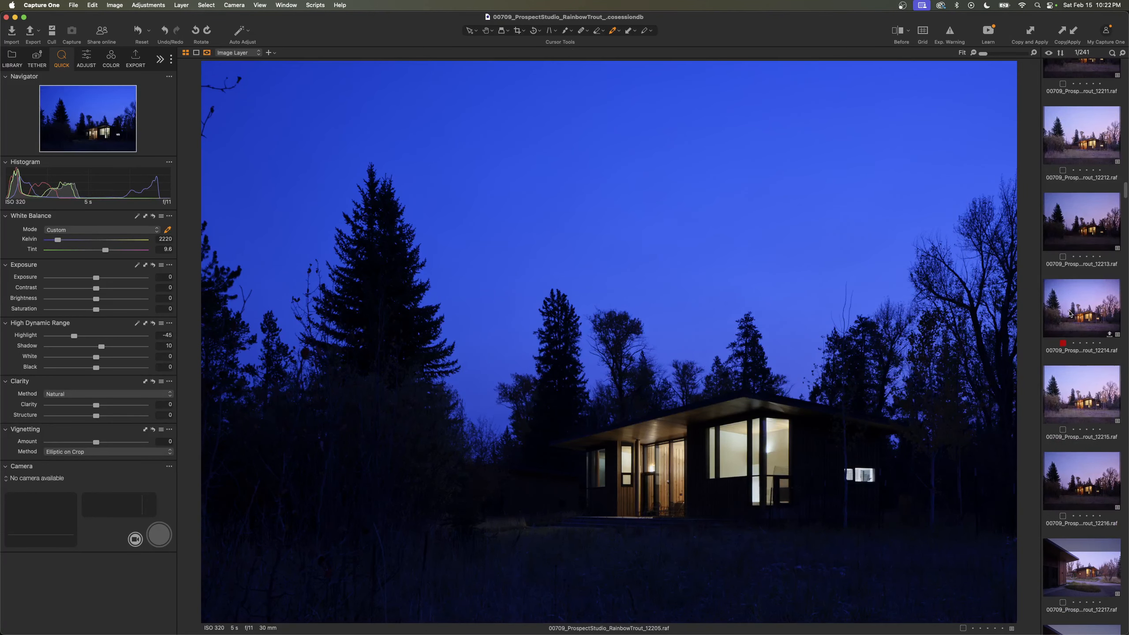
pyautogui.click(1066, 315)
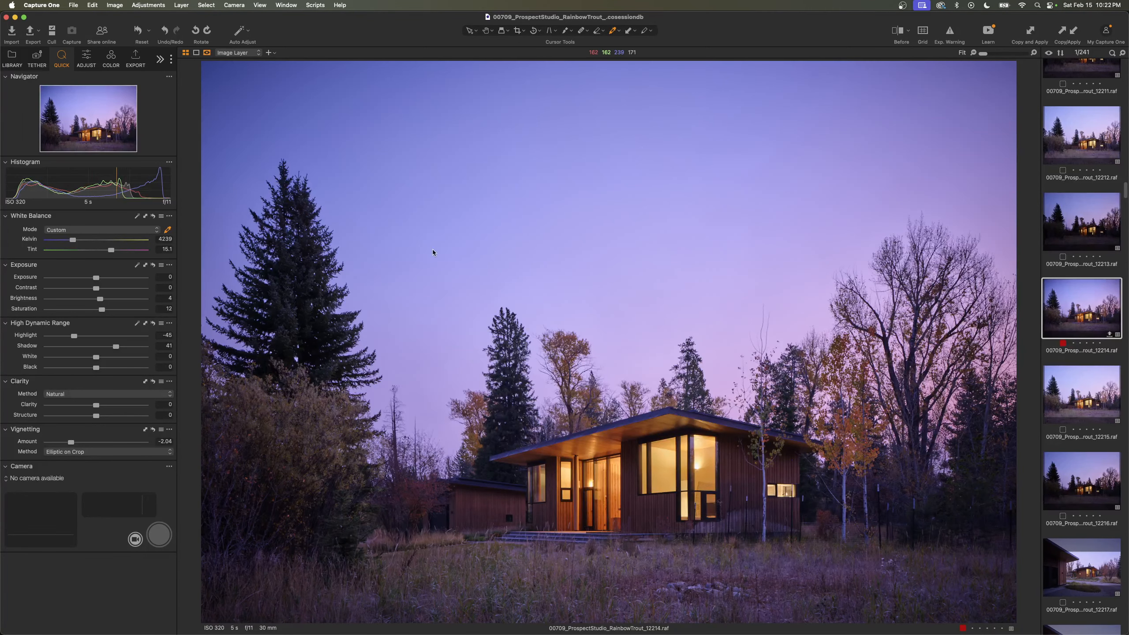
pyautogui.moveTo(73, 240); pyautogui.dragTo(53, 244)
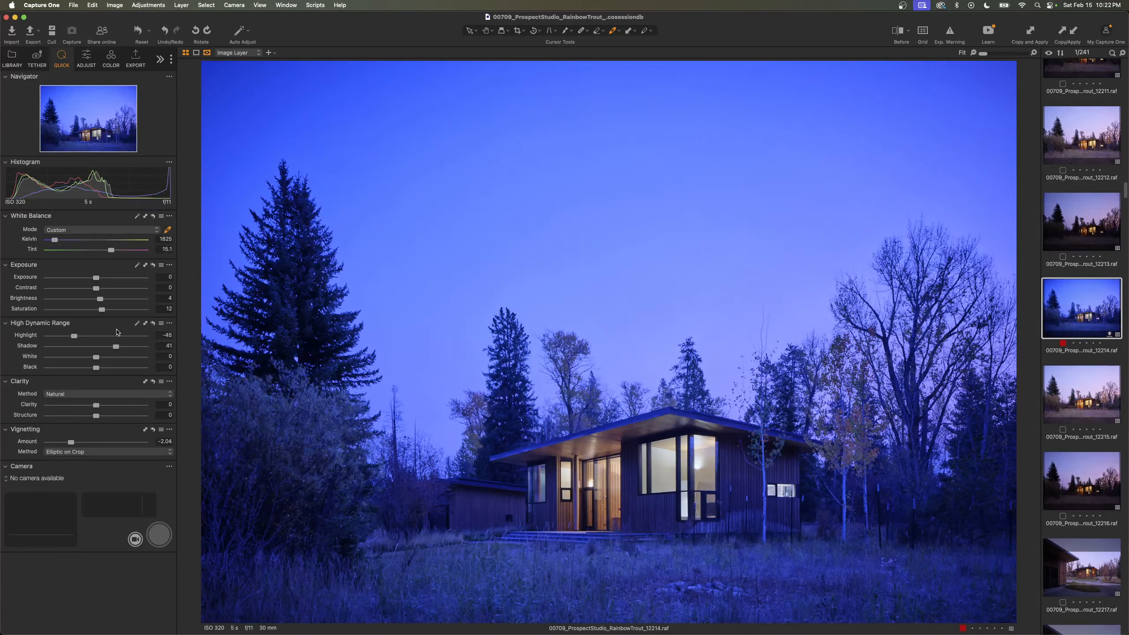
pyautogui.moveTo(118, 347); pyautogui.dragTo(103, 348)
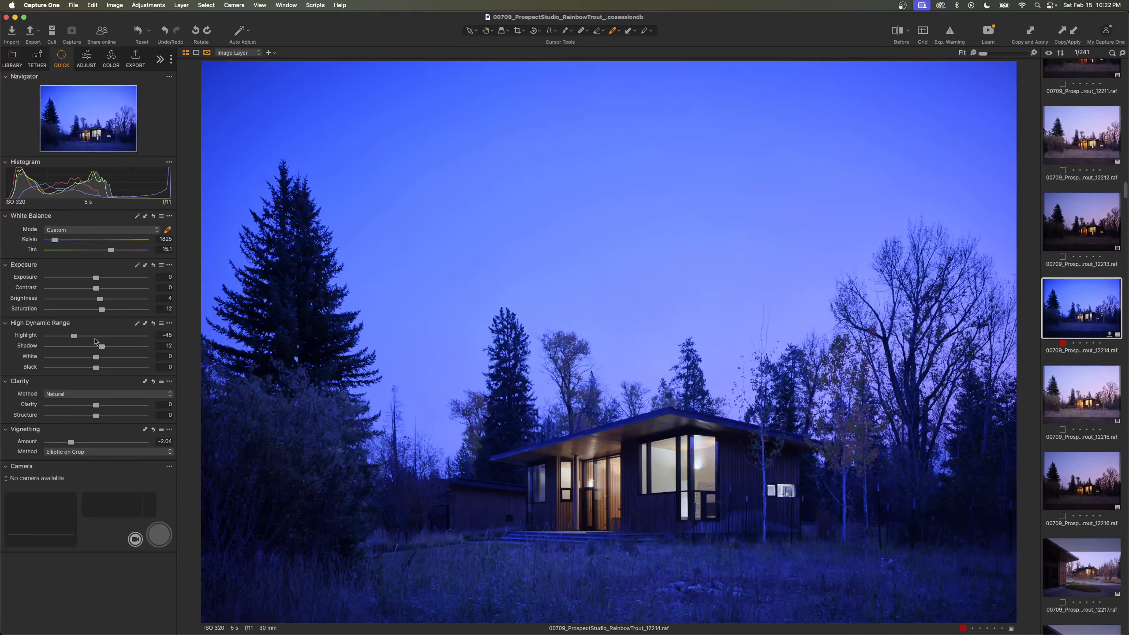
pyautogui.press('super+z')
pyautogui.press('super+z')
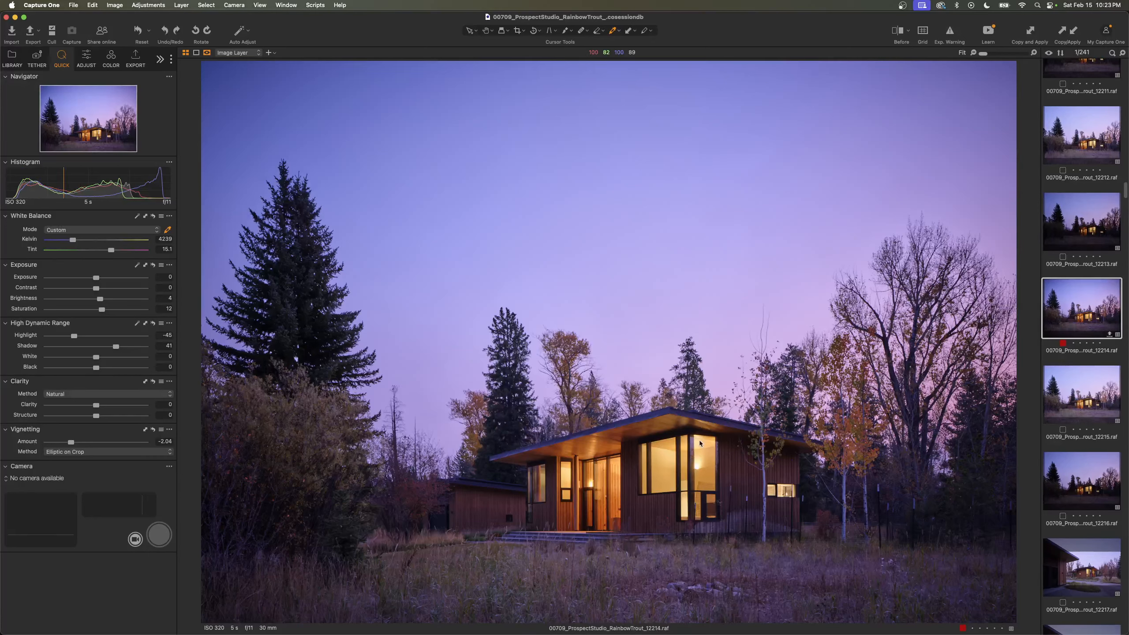
# - Review the sequence of dusk exposures of the house one by one, from frame 12198 up to the red-tagged frame 12214
pyautogui.scroll(10, 1093, 337)
pyautogui.scroll(15, 1093, 336)
pyautogui.scroll(3, 1088, 334)
pyautogui.click(1058, 323)
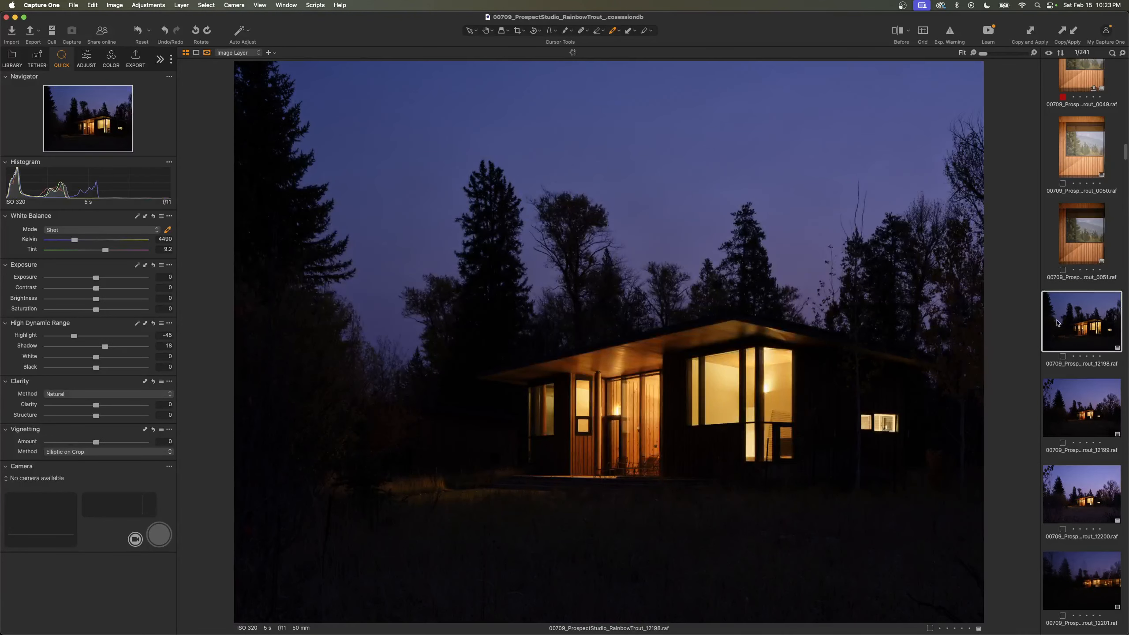
pyautogui.press('Down')
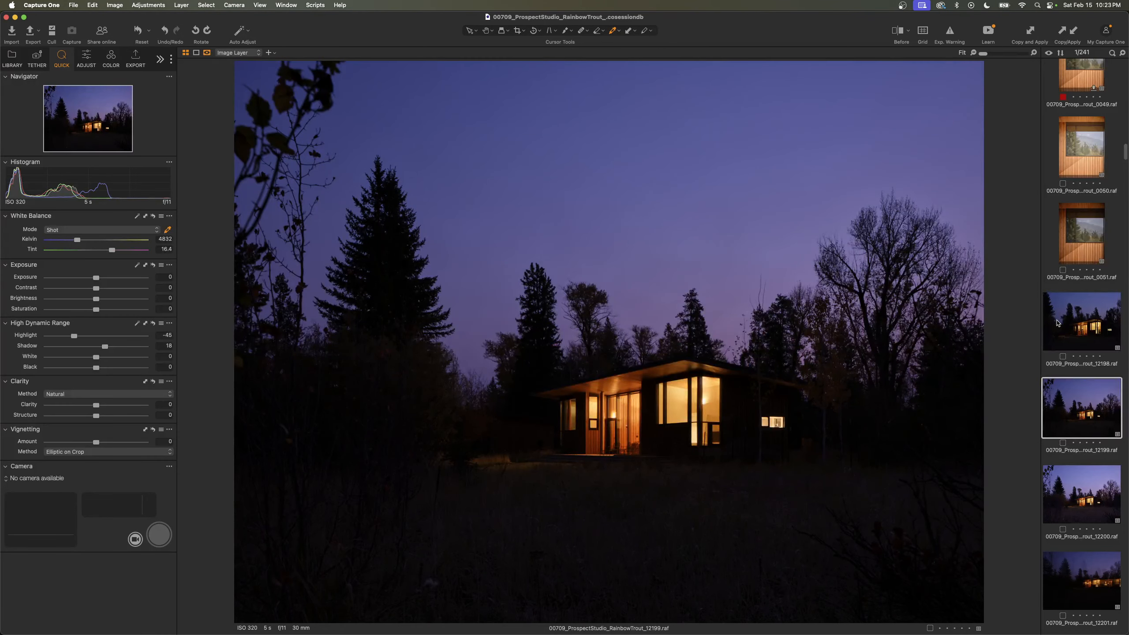
pyautogui.press('Down')
pyautogui.press('Down')
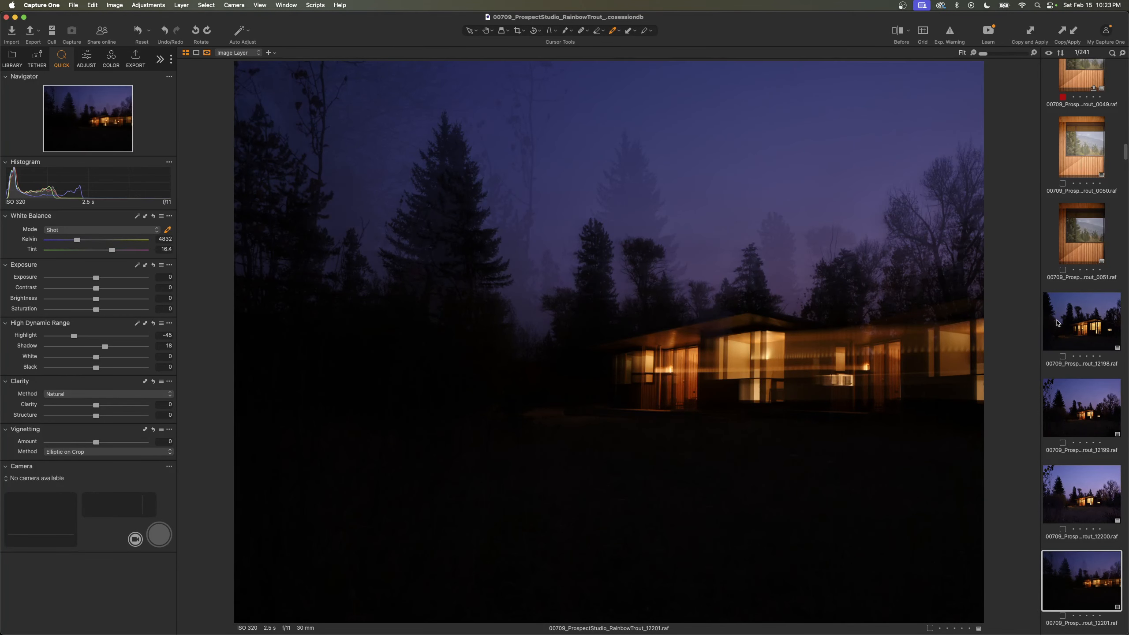
pyautogui.press('Down')
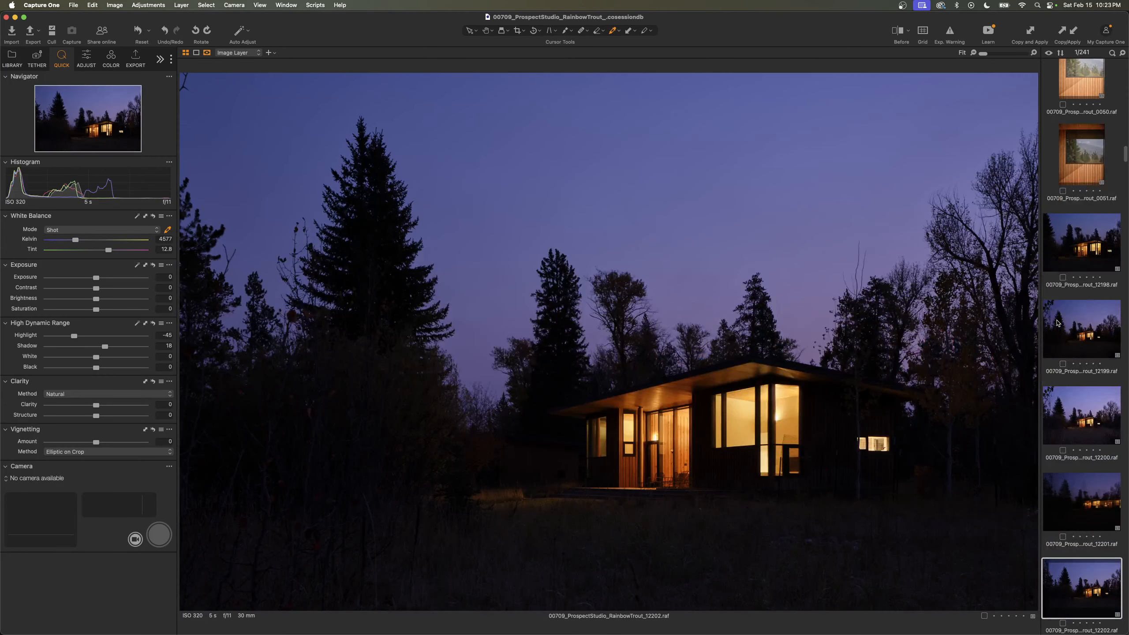
pyautogui.press('Down')
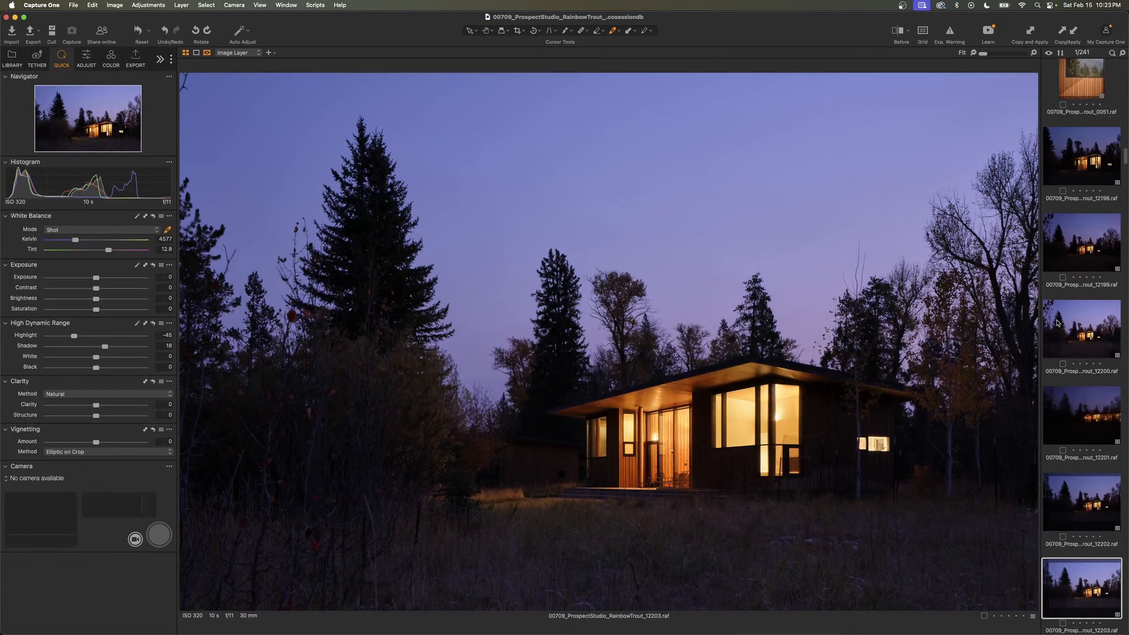
pyautogui.press('Down')
pyautogui.press('Down')
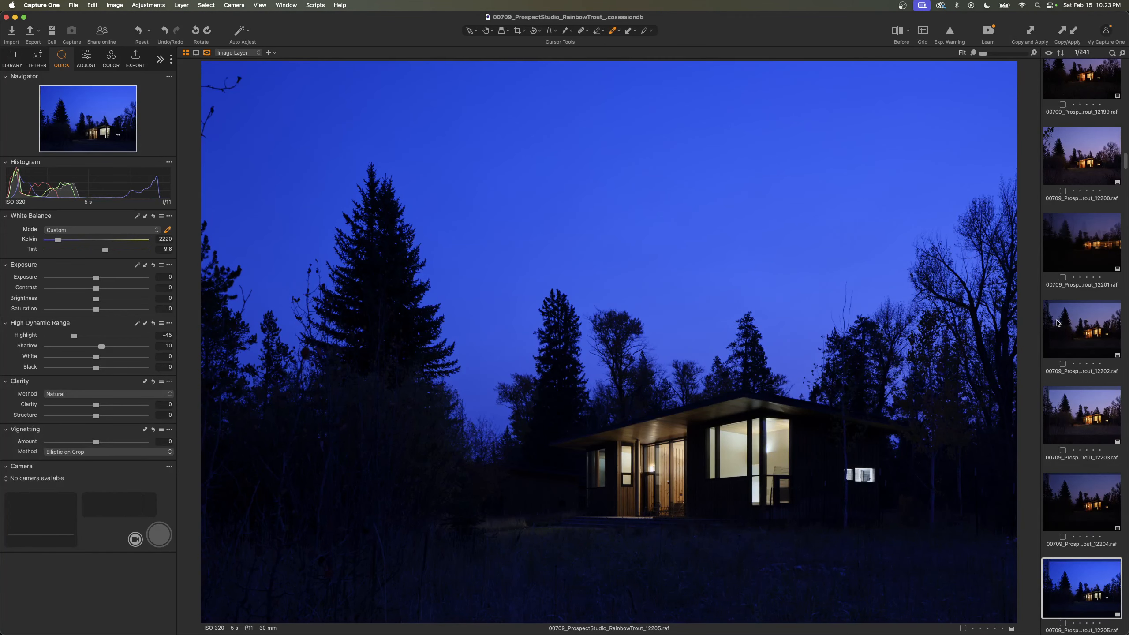
pyautogui.press('Down')
pyautogui.press('Down')
pyautogui.press('Down')
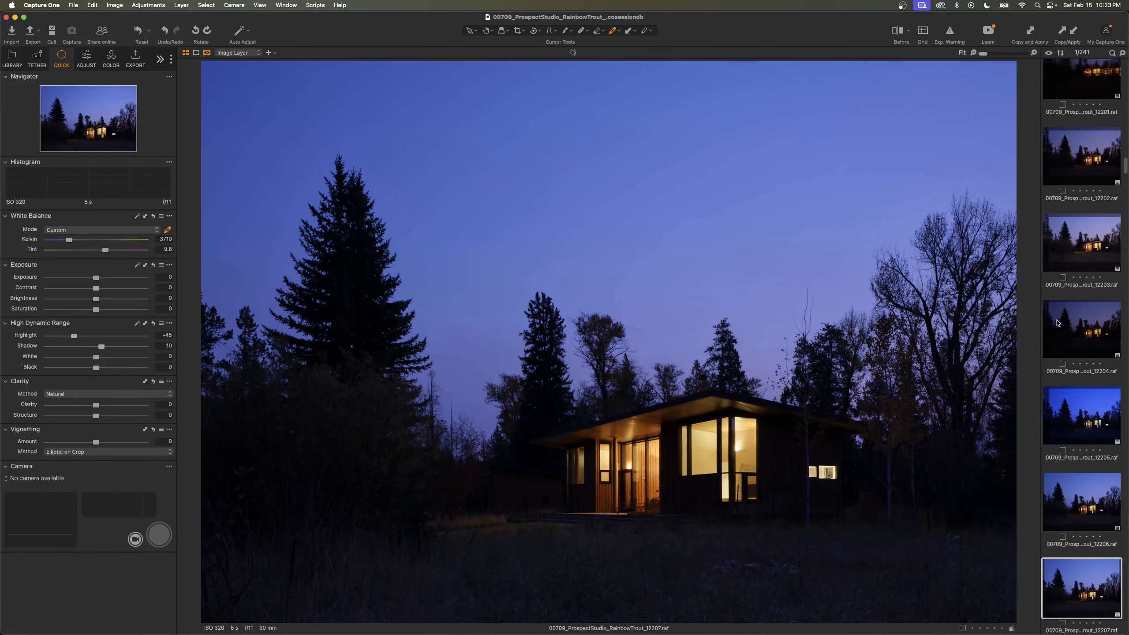
pyautogui.press('Down')
pyautogui.press('Down')
pyautogui.press('Down')
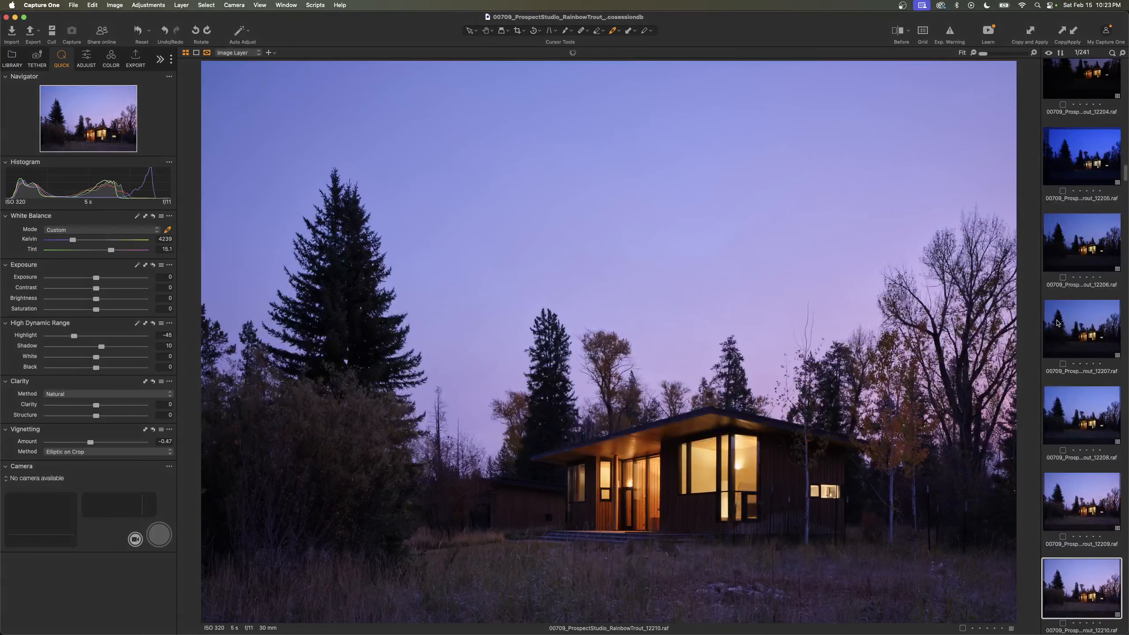
pyautogui.press('Down')
pyautogui.press('Down')
pyautogui.press('Down')
pyautogui.press('Down')
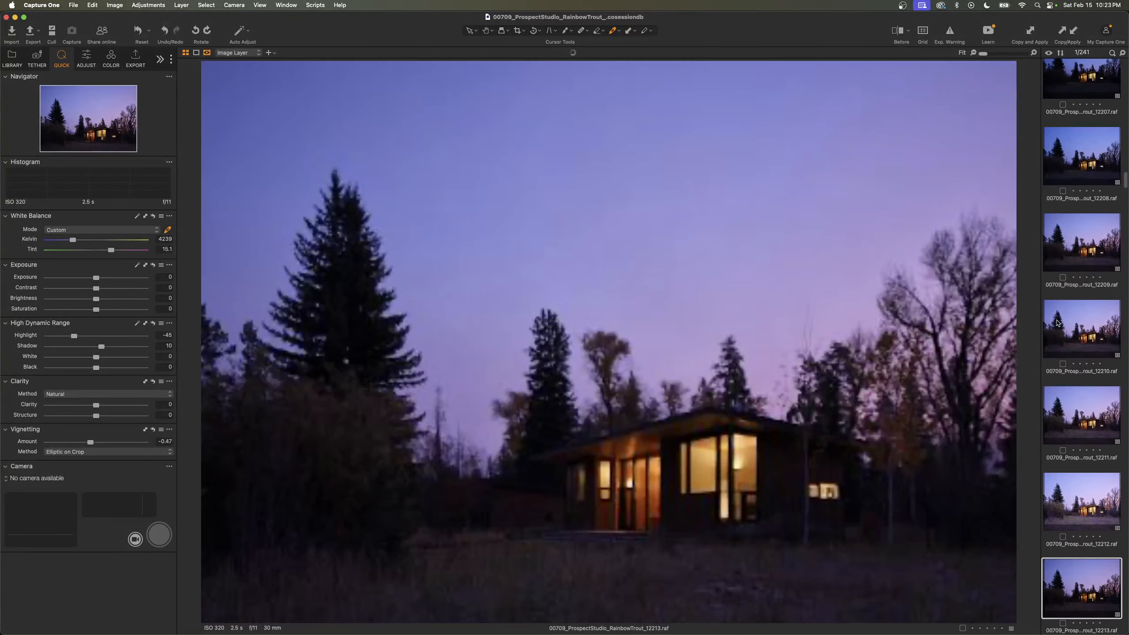
pyautogui.press('Up')
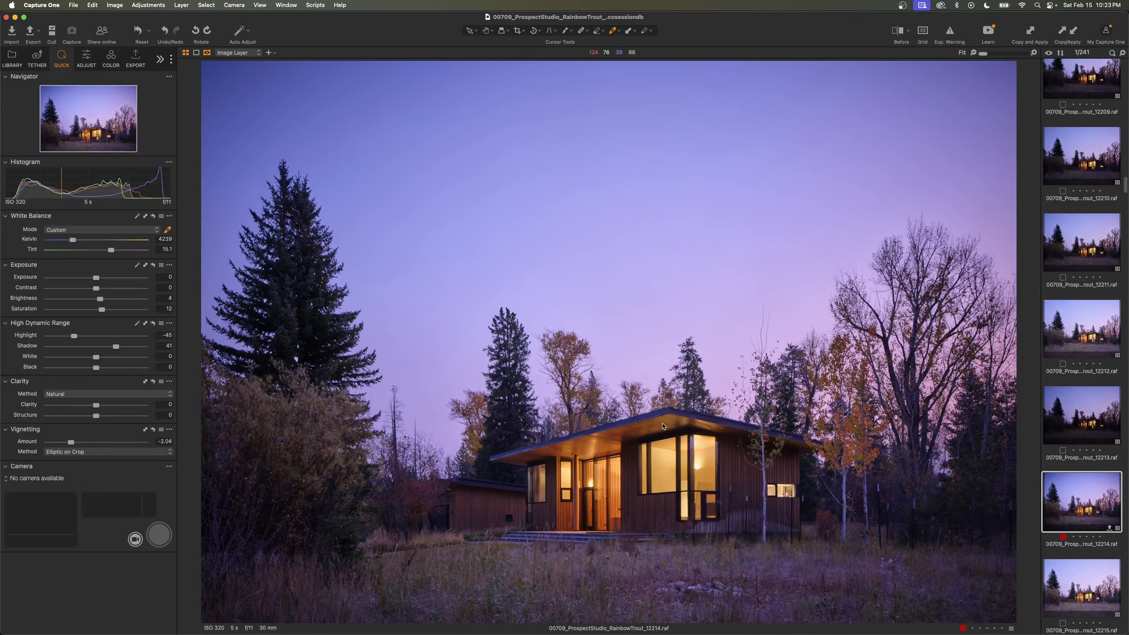
# - Review the driveway-side exposures of the house in frames 12217 to 12221, returning to frame 12220
pyautogui.press('Right')
pyautogui.press('Right')
pyautogui.press('Right')
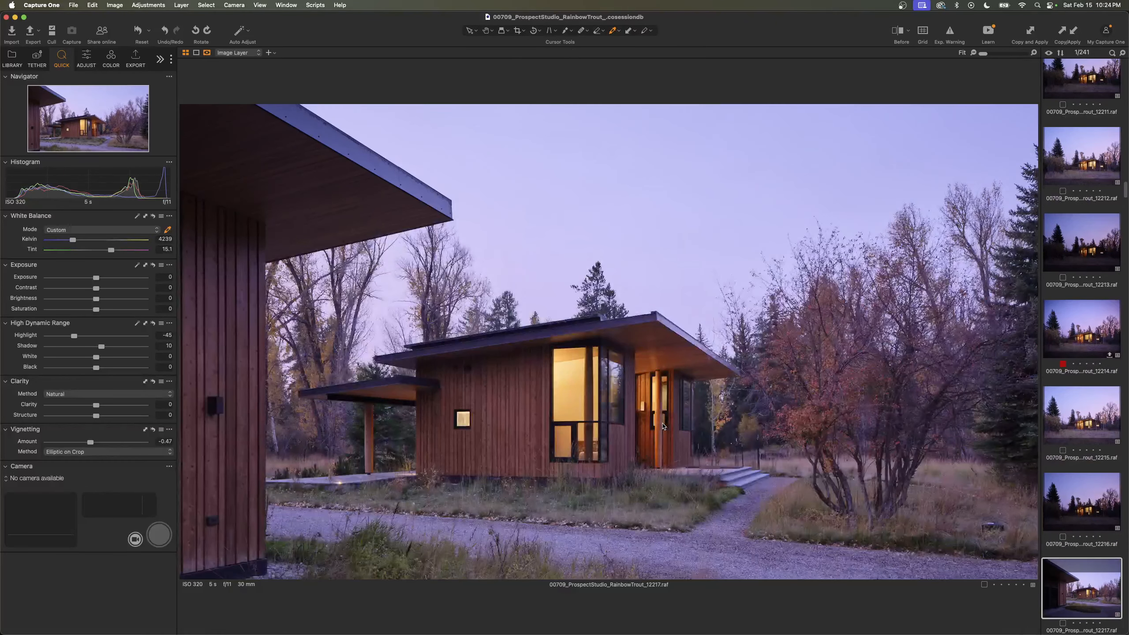
pyautogui.press('Right')
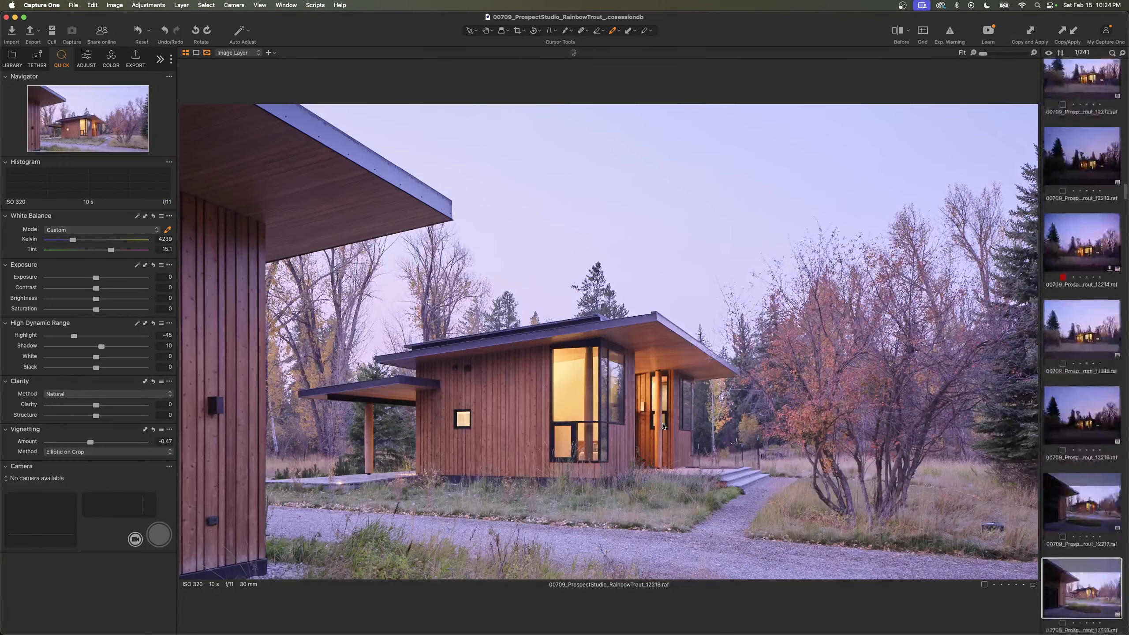
pyautogui.press('Right')
pyautogui.press('Right')
pyautogui.press('Right')
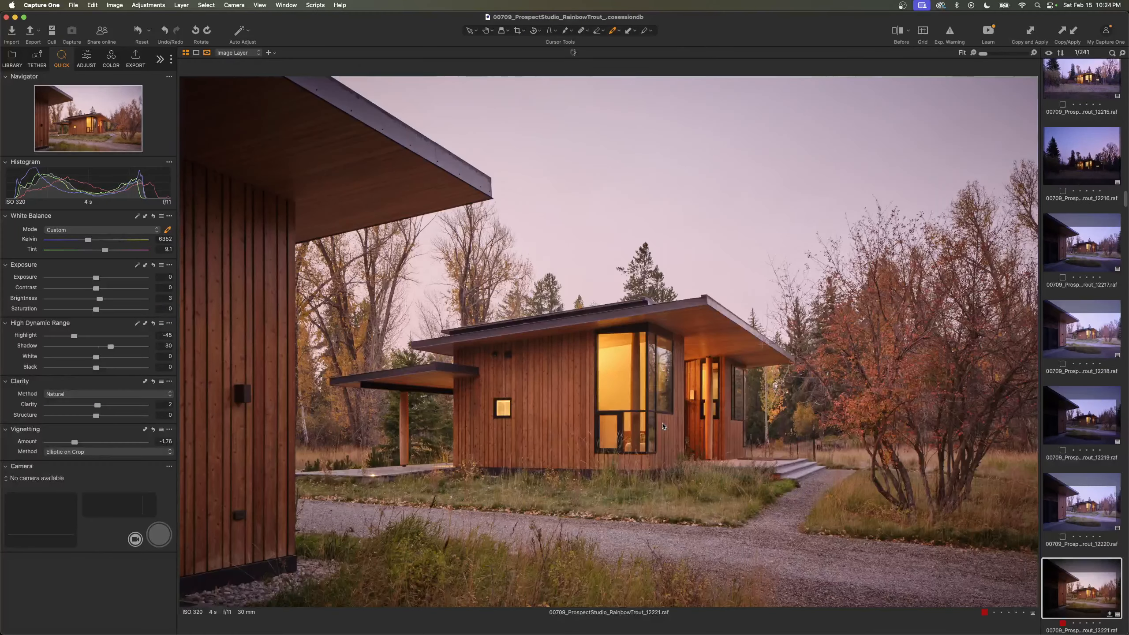
pyautogui.press('Left')
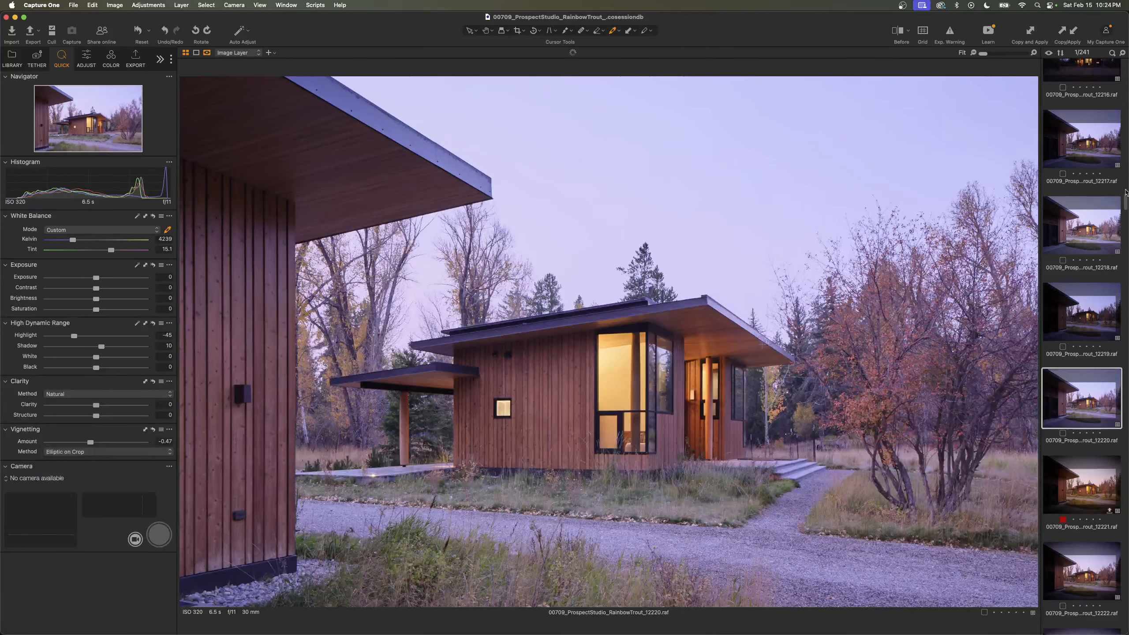
# - View the aerial shot DJI_0199 and the red-tagged hillside frame 12268, and look through the neighbouring thumbnails
pyautogui.moveTo(1125, 197); pyautogui.dragTo(1123, 362)
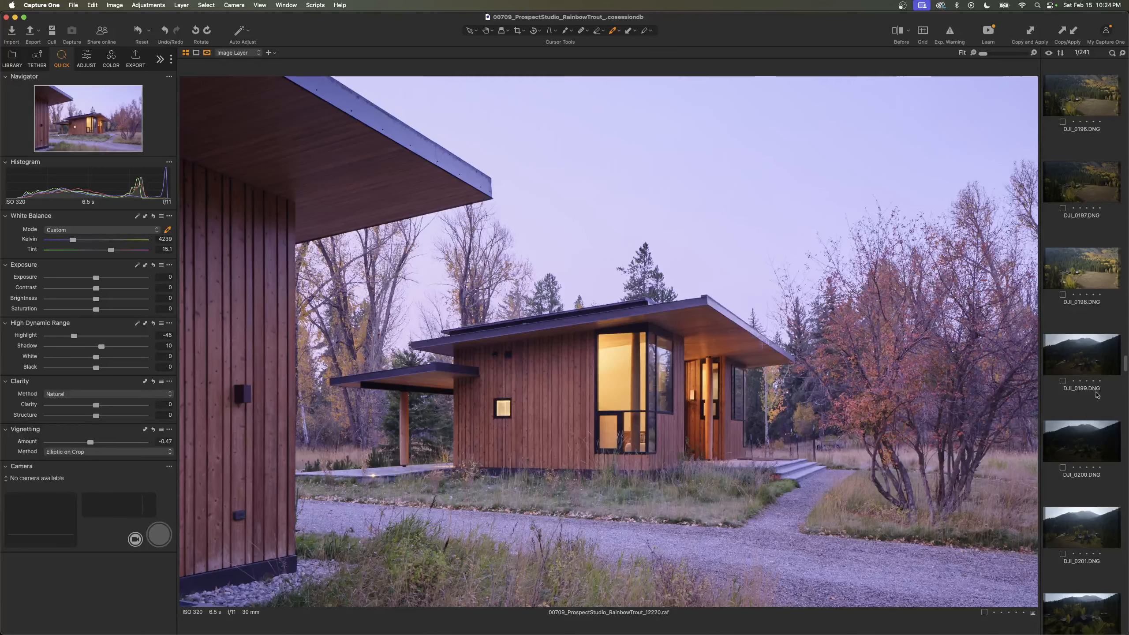
pyautogui.click(1082, 361)
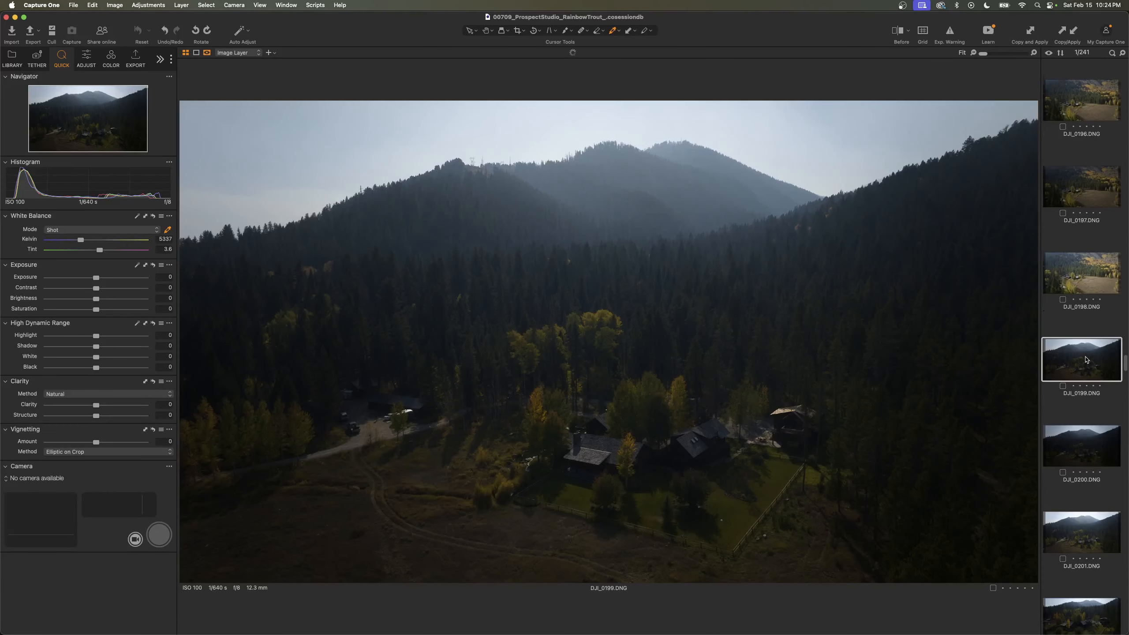
pyautogui.scroll(10, 1087, 352)
pyautogui.scroll(15, 1088, 345)
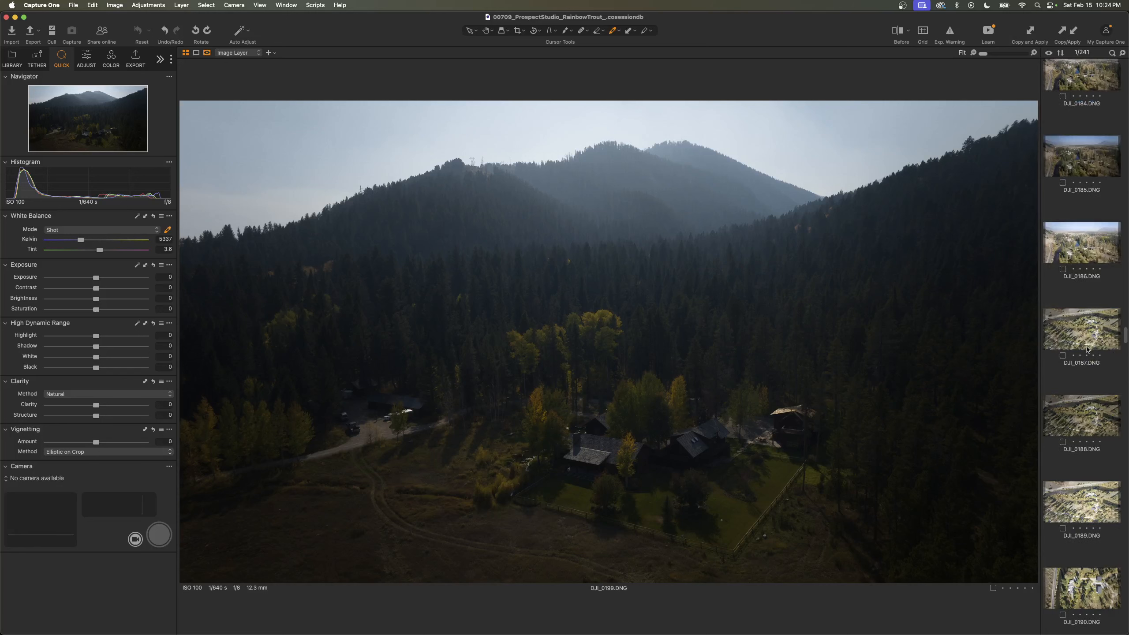
pyautogui.scroll(5, 1081, 347)
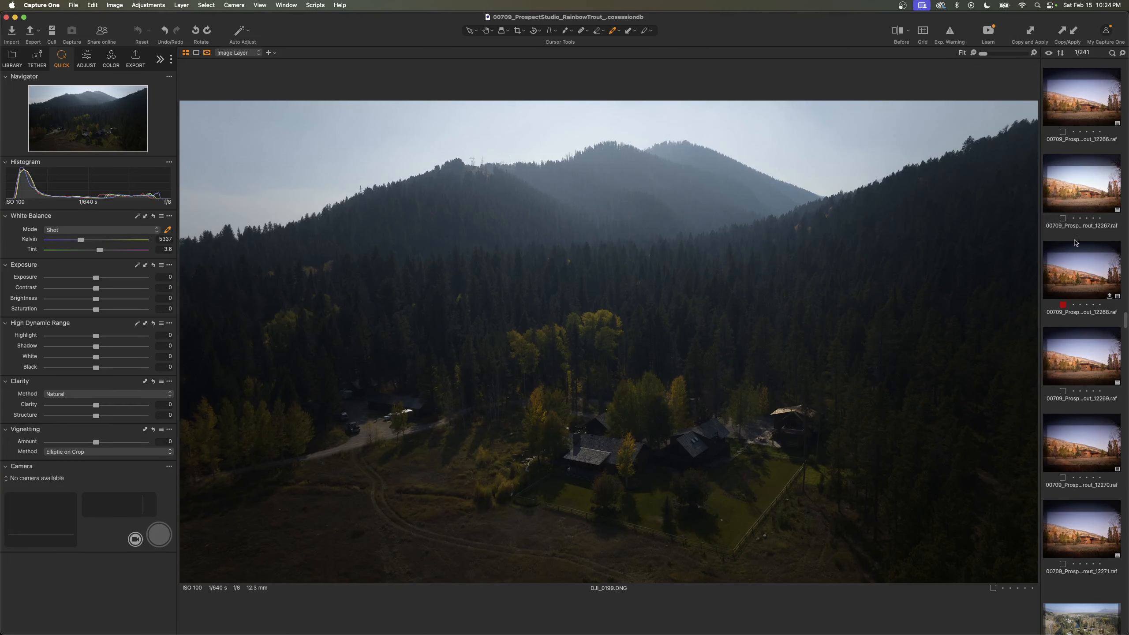
pyautogui.click(1077, 245)
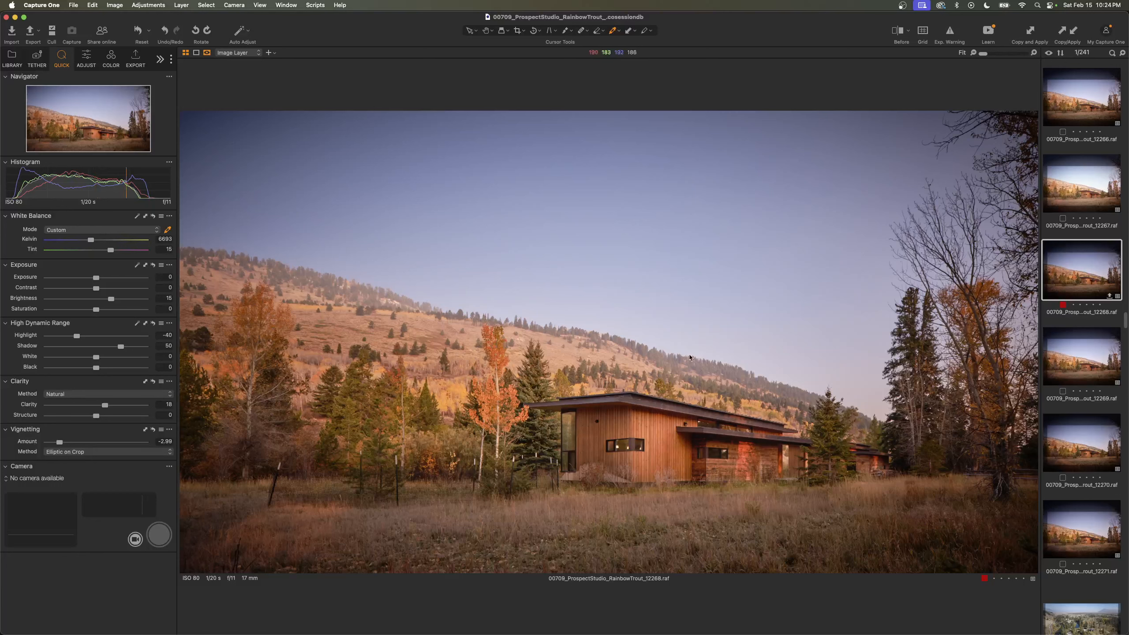
pyautogui.scroll(5, 1113, 357)
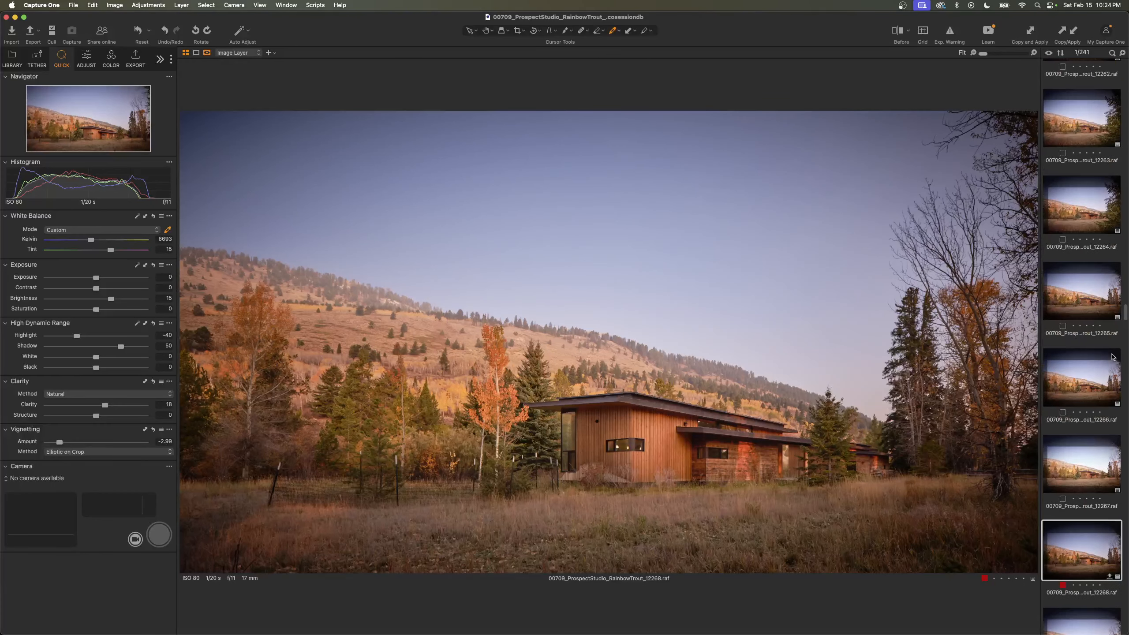
pyautogui.scroll(5, 1113, 357)
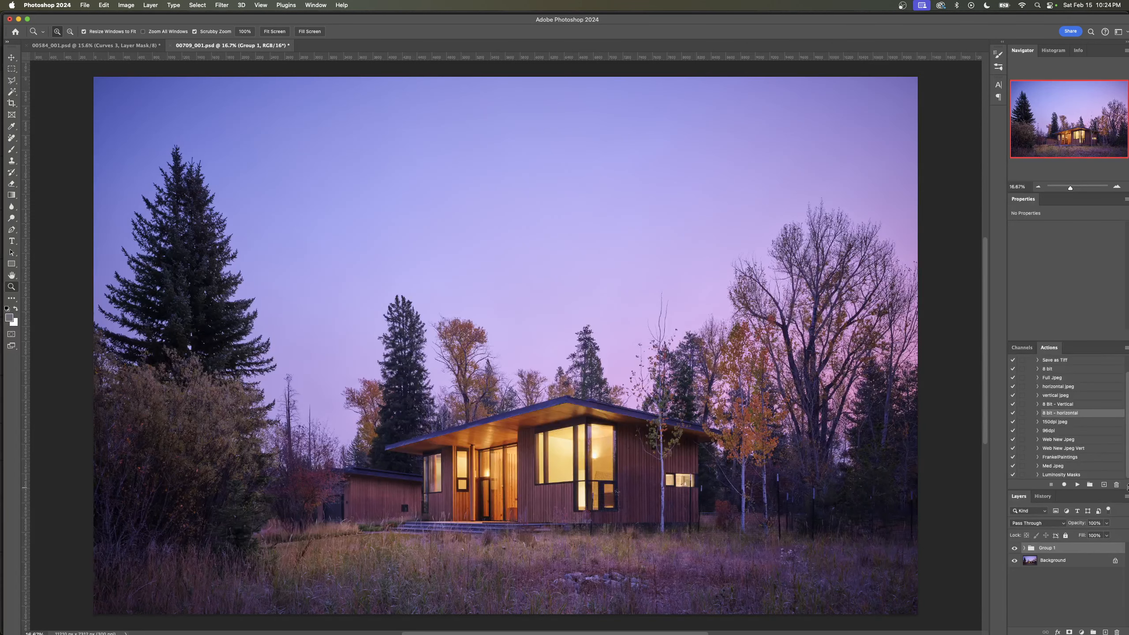
# - Compare the autumn house image with and without Group 1 by switching the group's visibility off and on
pyautogui.click(1014, 548)
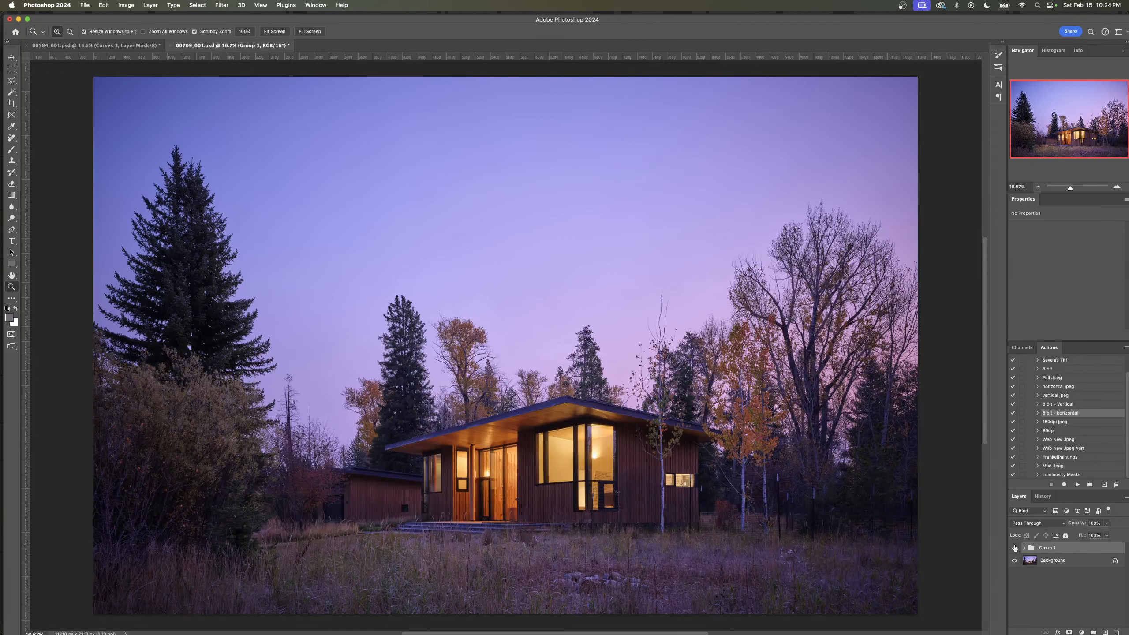
pyautogui.click(1015, 548)
pyautogui.click(1014, 548)
pyautogui.click(1014, 549)
pyautogui.click(1015, 549)
pyautogui.click(1016, 549)
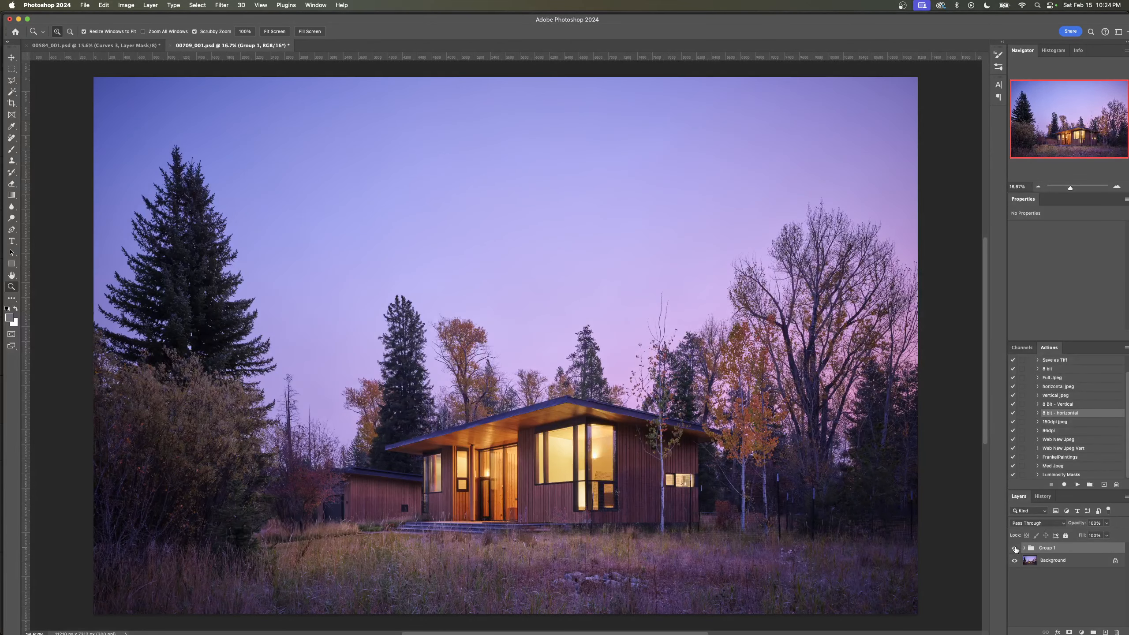
pyautogui.click(1015, 549)
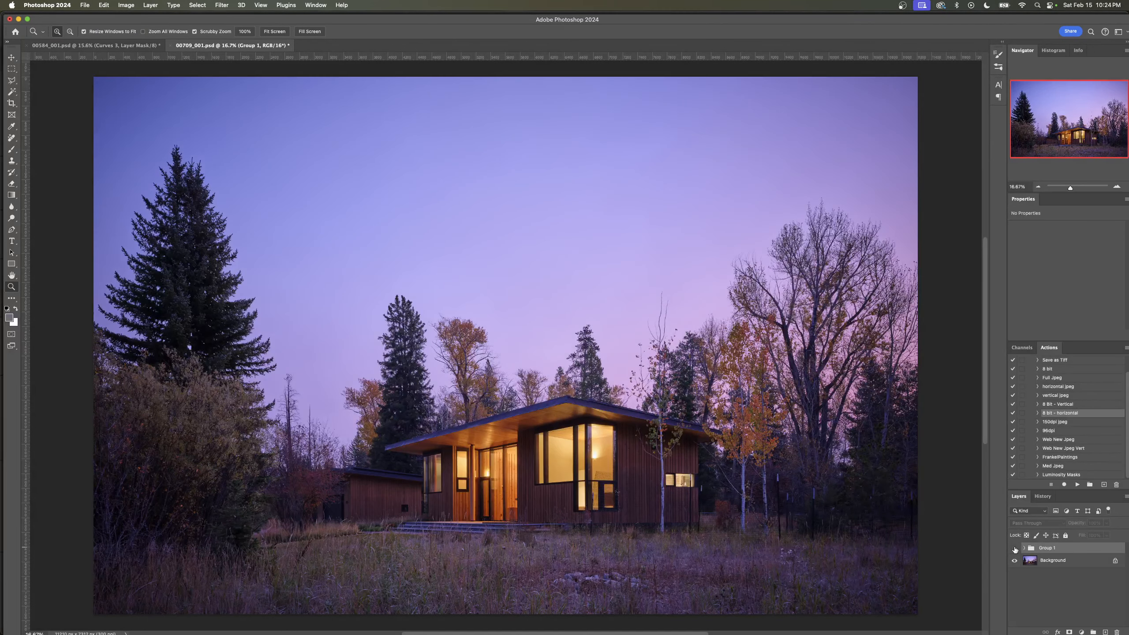
pyautogui.click(1015, 550)
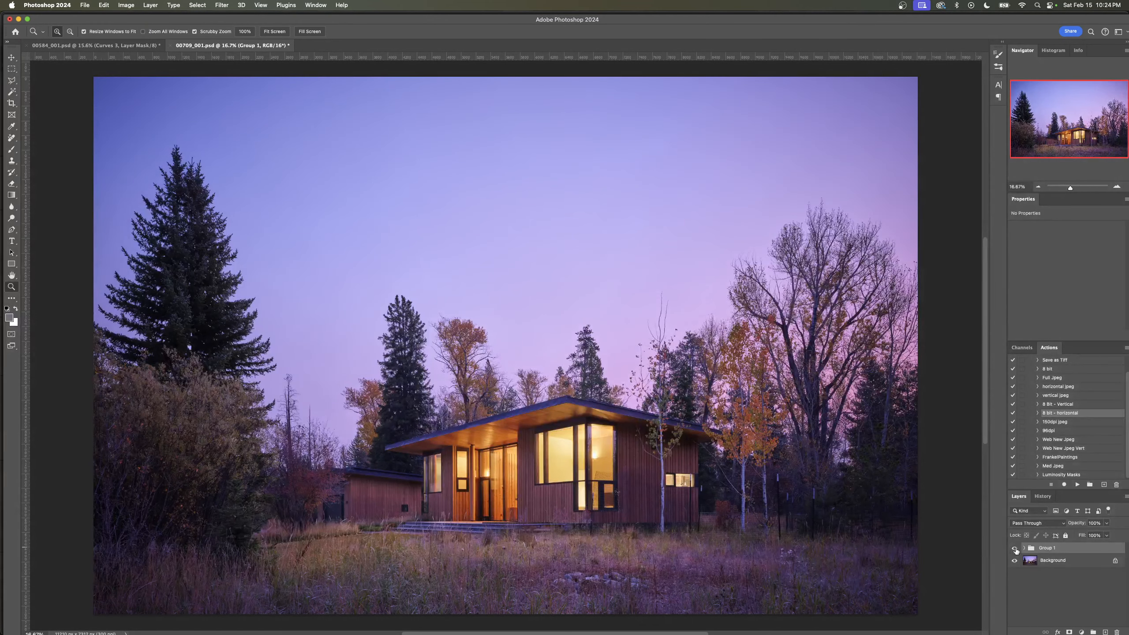
# - Look over the adjustment layers inside Group 1, collapse it and compare the image without the group once more
pyautogui.click(1024, 548)
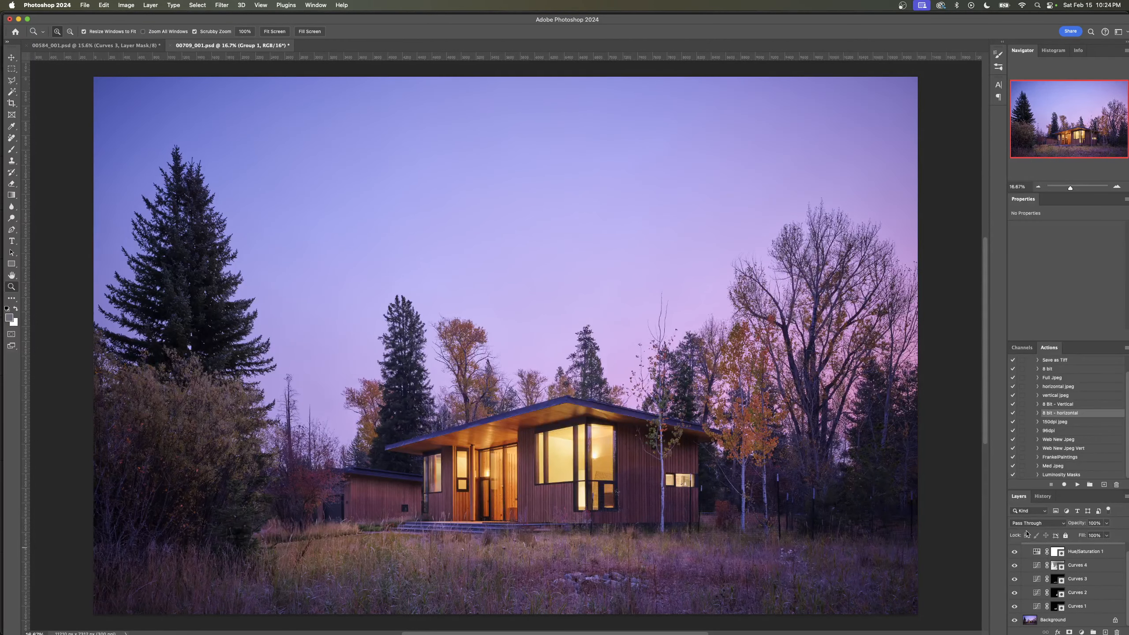
pyautogui.scroll(1, 1018, 551)
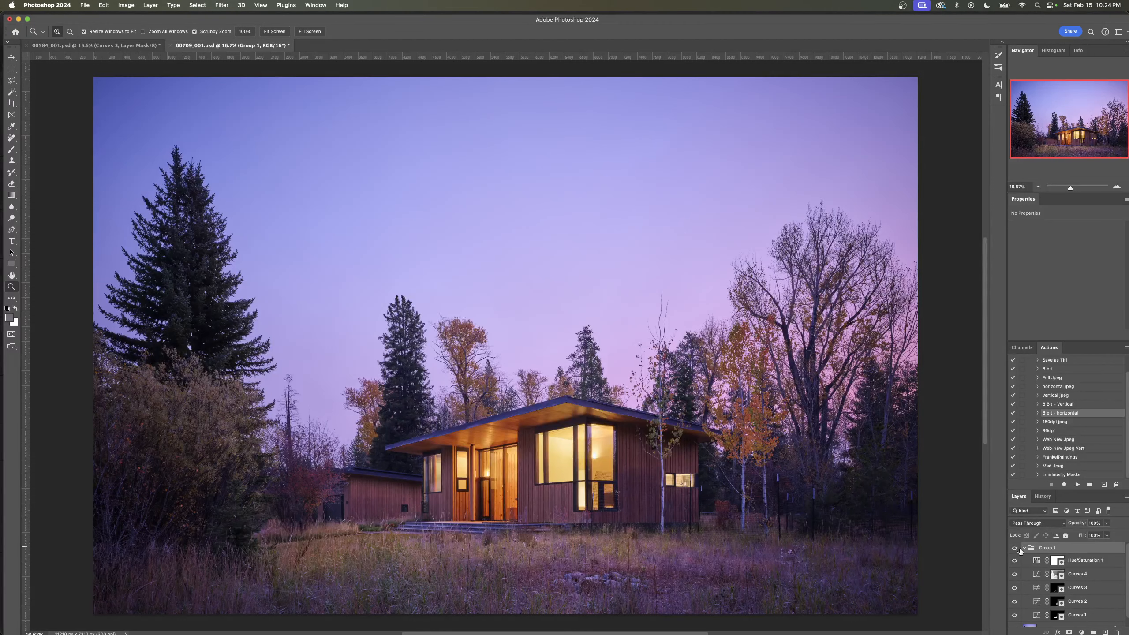
pyautogui.click(1024, 547)
pyautogui.click(1015, 548)
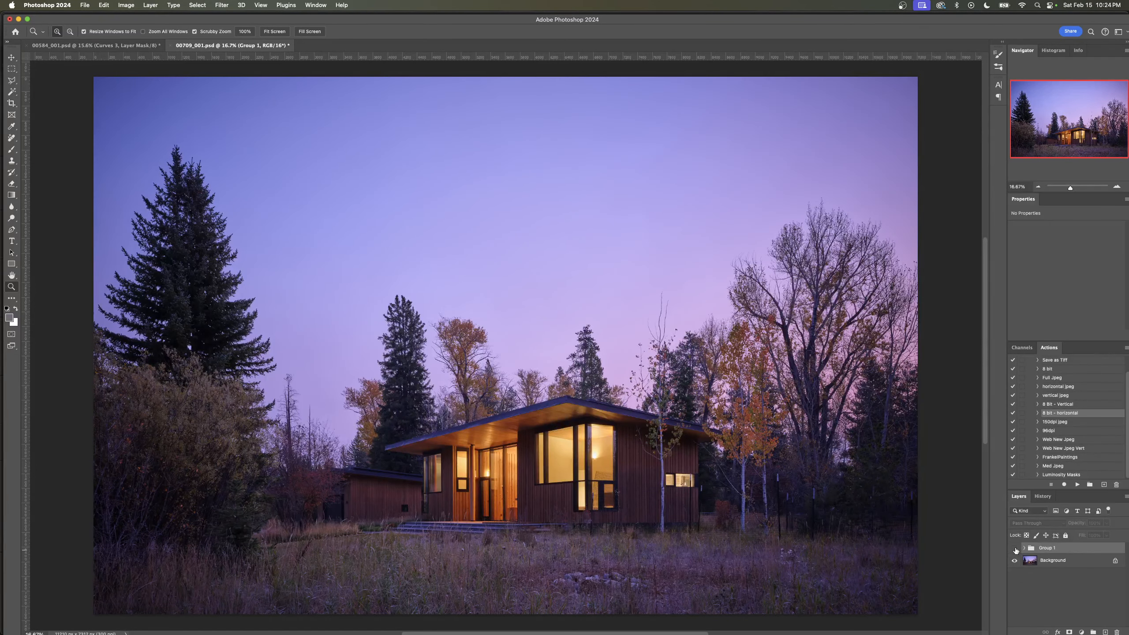
pyautogui.click(1015, 549)
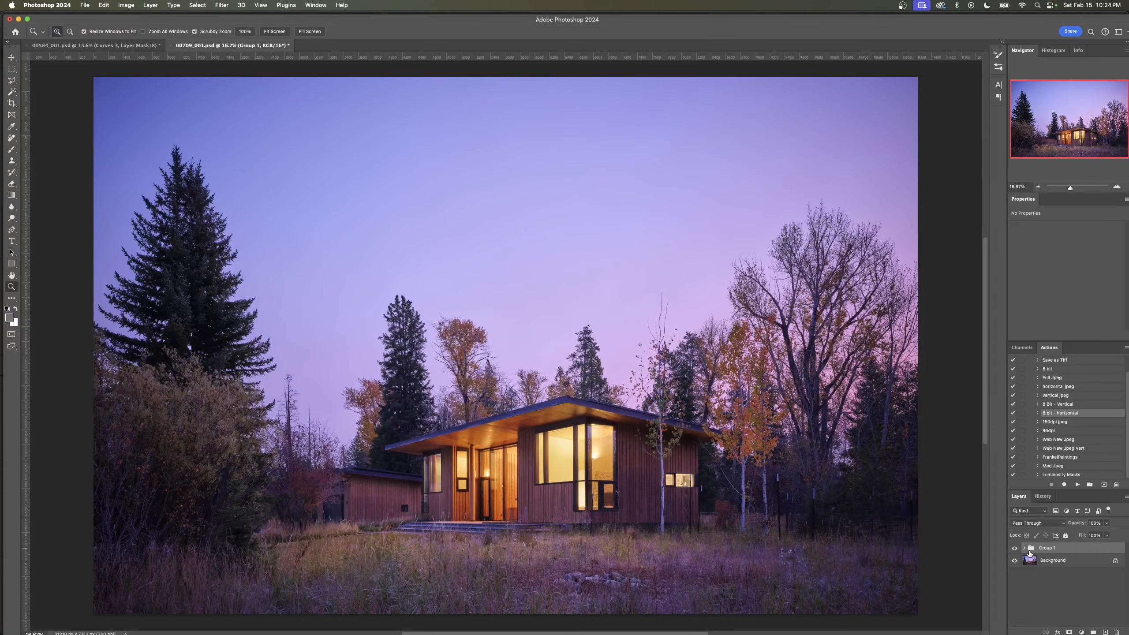
# - Expand Group 1 and inspect the layer mask of Curves 1 on its own, returning to the normal image view
pyautogui.click(1023, 548)
pyautogui.click(1057, 607)
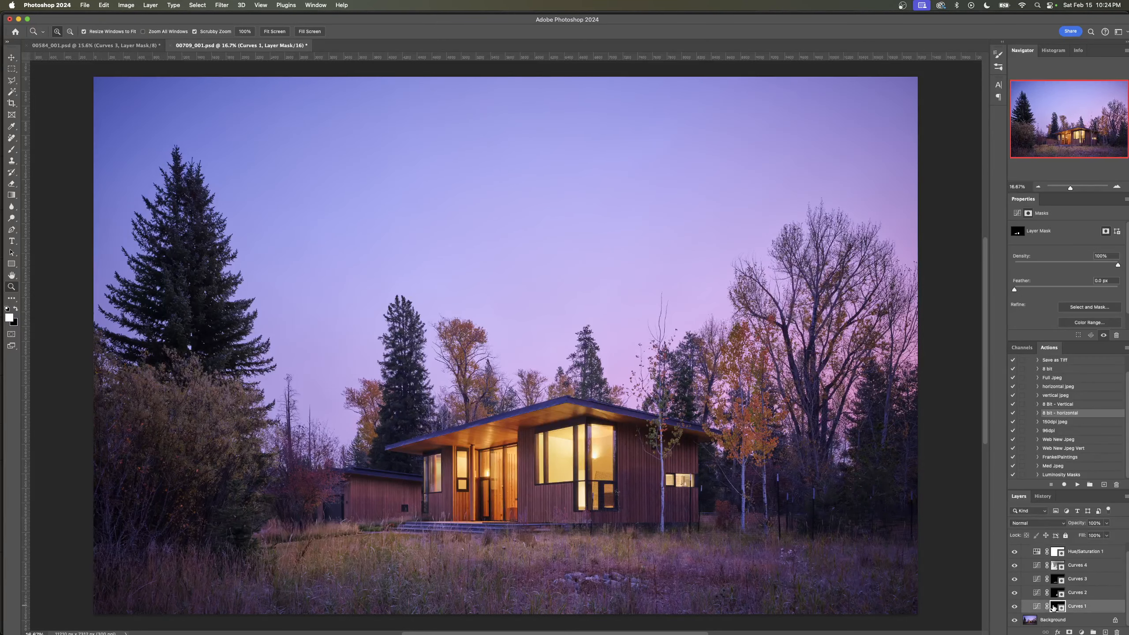
pyautogui.keyDown('alt'); pyautogui.click(1055, 607); pyautogui.keyUp('alt')
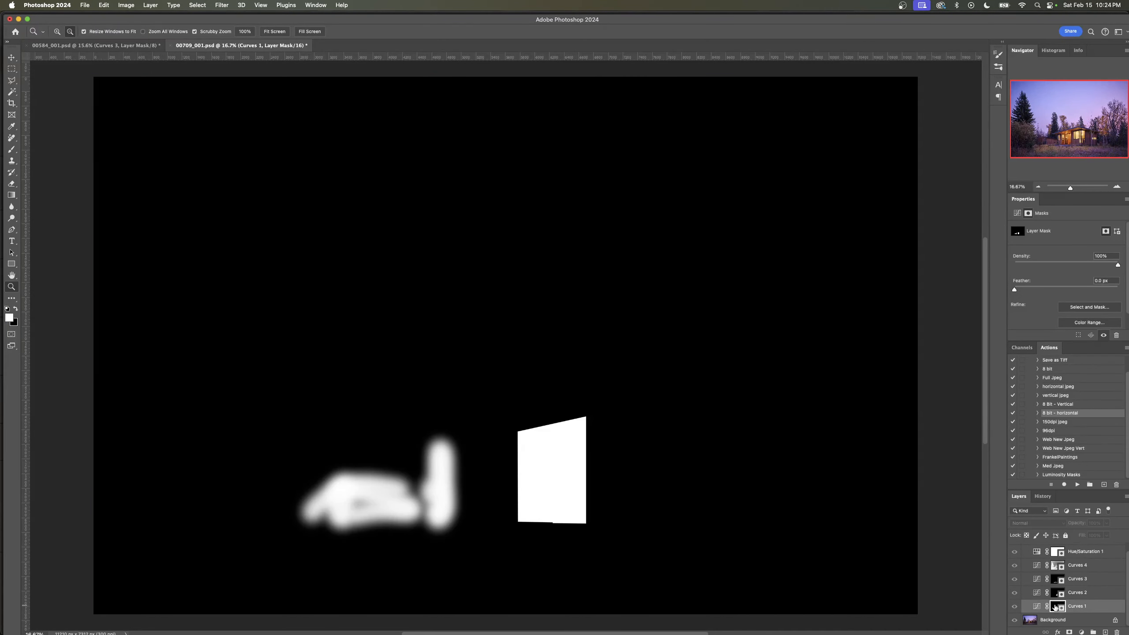
pyautogui.keyDown('alt'); pyautogui.click(1055, 607); pyautogui.keyUp('alt')
# - Compare the whole image with and without the Curves 1 adjustment, leaving the layer visible
pyautogui.click(1015, 606)
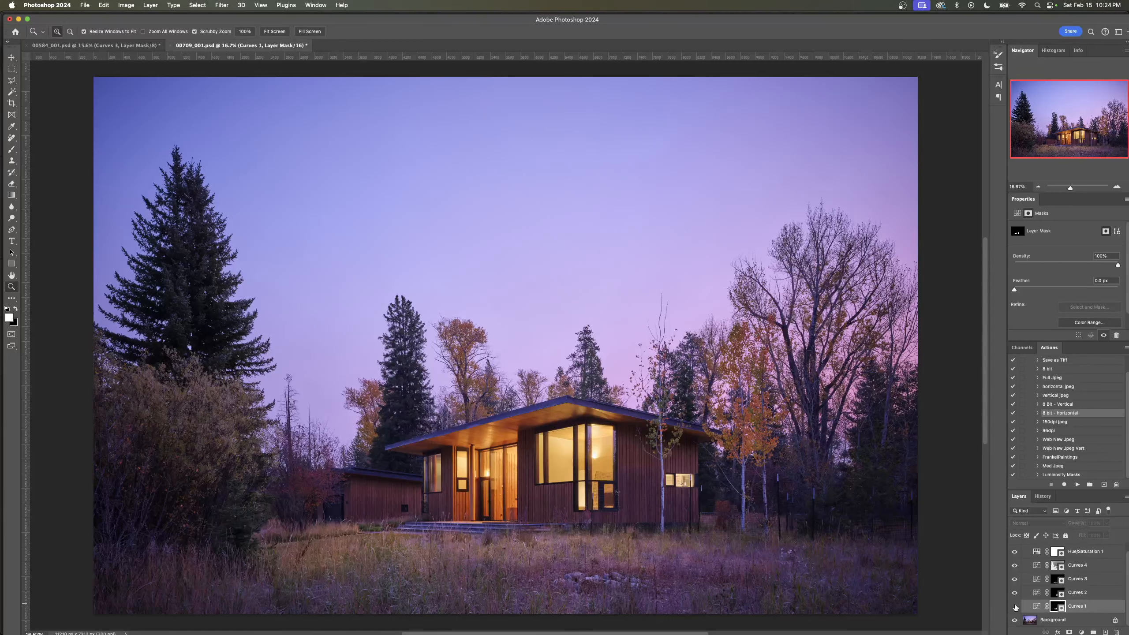
pyautogui.click(1015, 607)
pyautogui.click(1014, 606)
pyautogui.click(1014, 607)
pyautogui.click(1014, 607)
pyautogui.click(1014, 607)
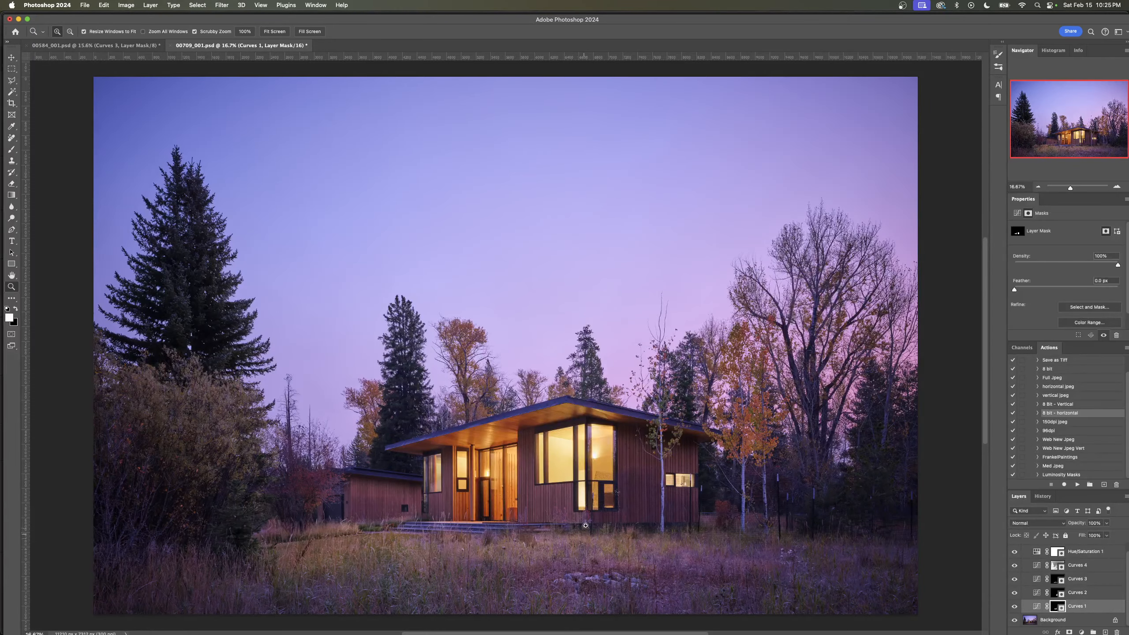
# - Examine the effect of Curves 1 close up on the siding around the corner windows by hiding and showing it
pyautogui.moveTo(582, 524); pyautogui.dragTo(629, 516)
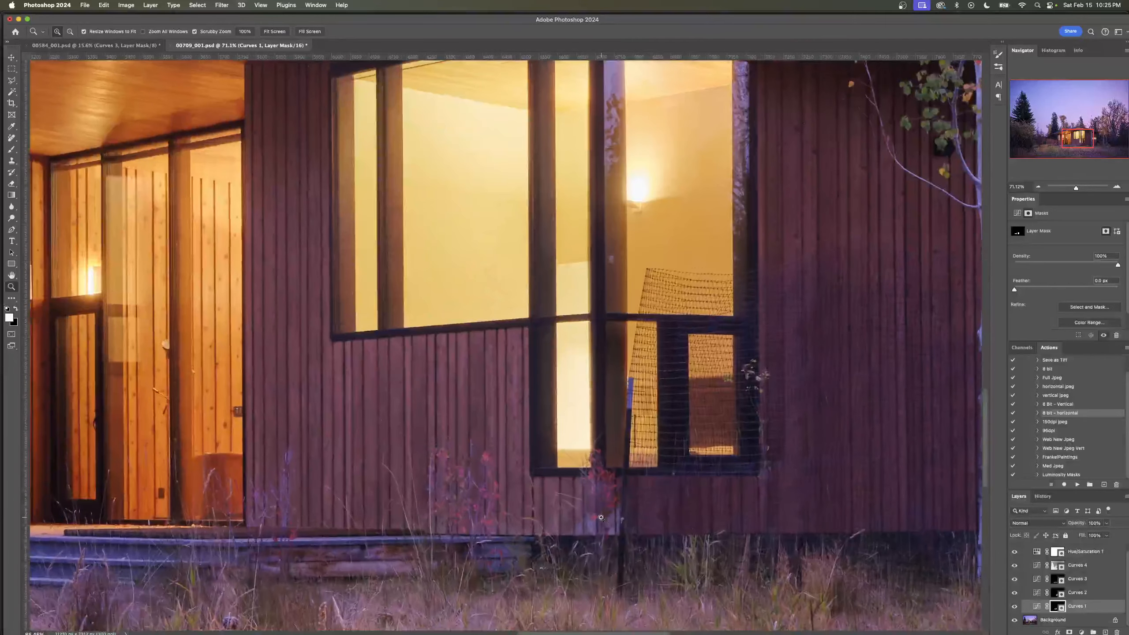
pyautogui.click(1014, 607)
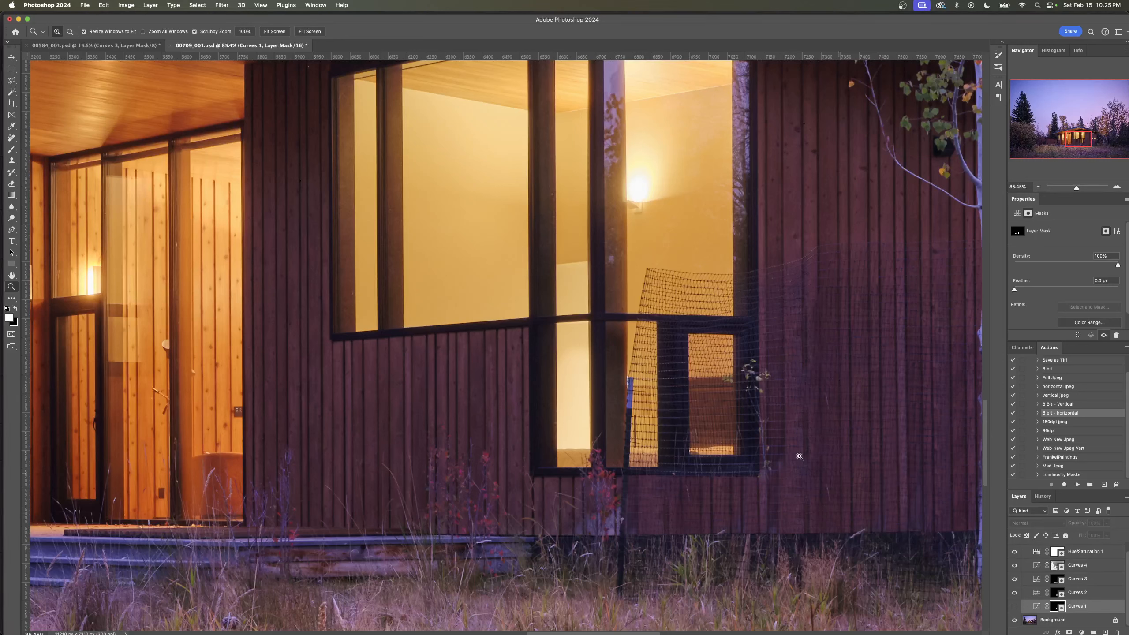
pyautogui.click(1014, 606)
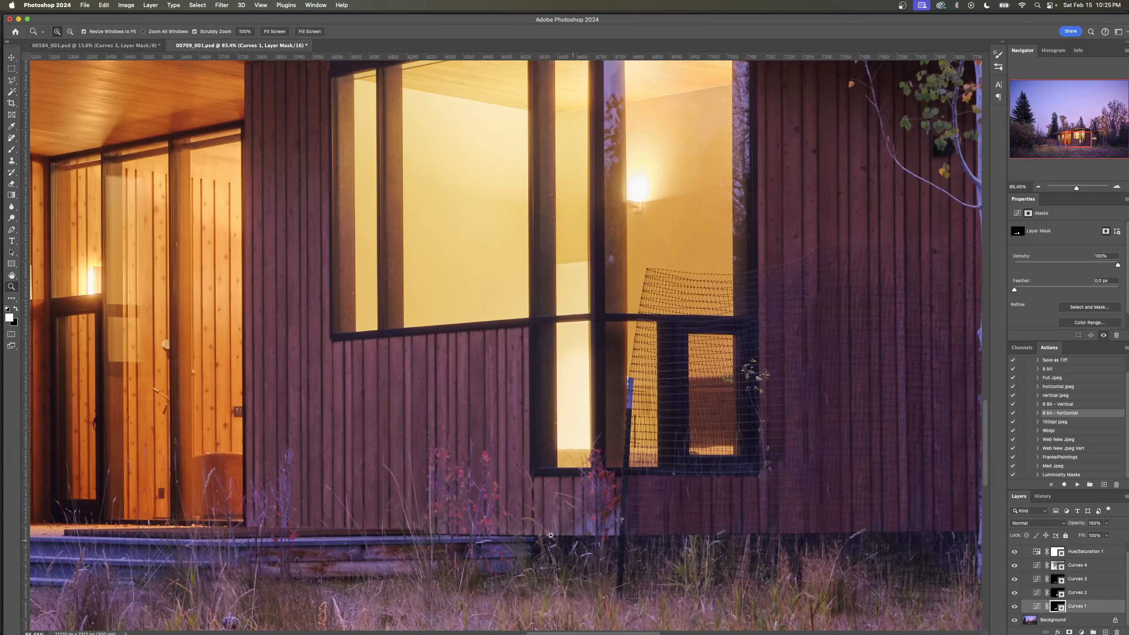
pyautogui.moveTo(677, 464); pyautogui.dragTo(618, 467)
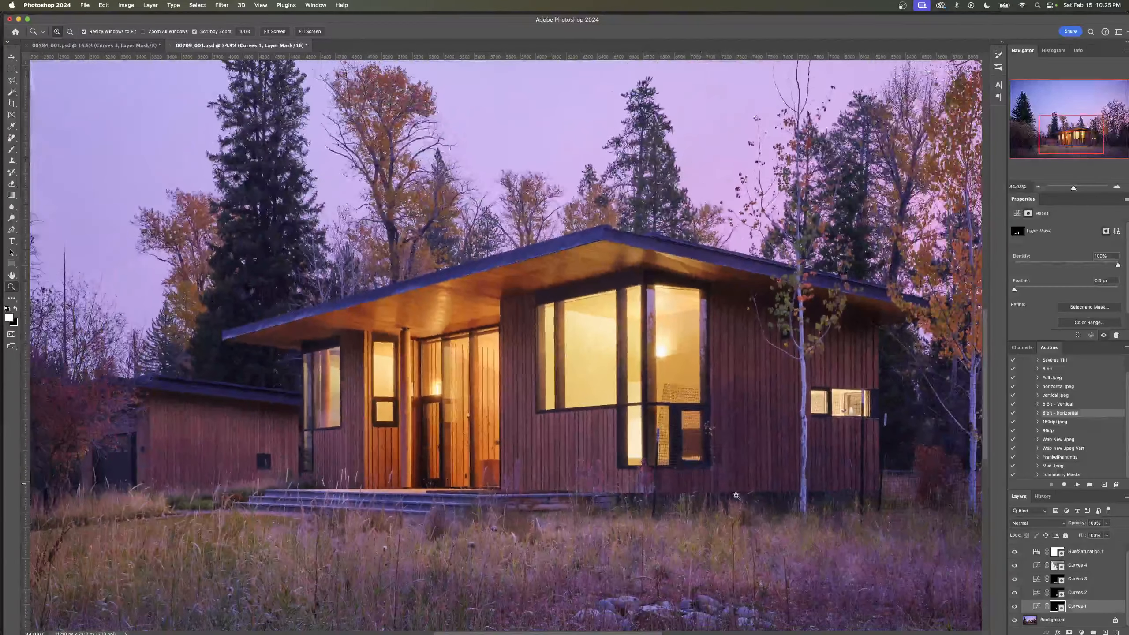
# - Compare the house with and without the Curves 2 adjustment, leaving the layer visible
pyautogui.click(1014, 592)
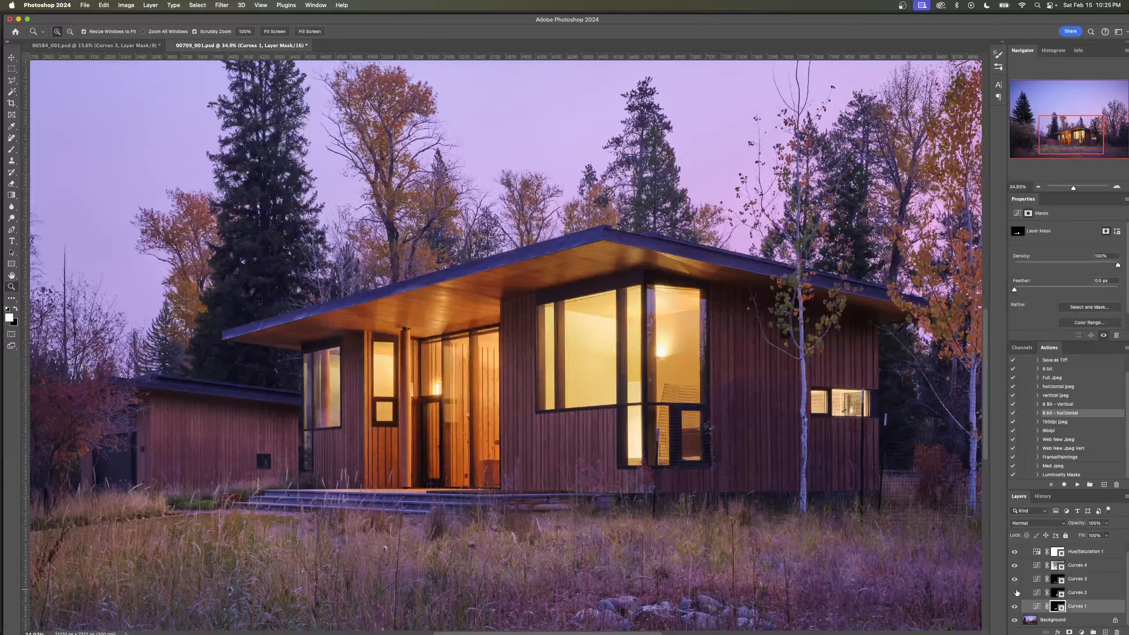
pyautogui.click(1015, 593)
pyautogui.click(1015, 593)
pyautogui.click(1015, 593)
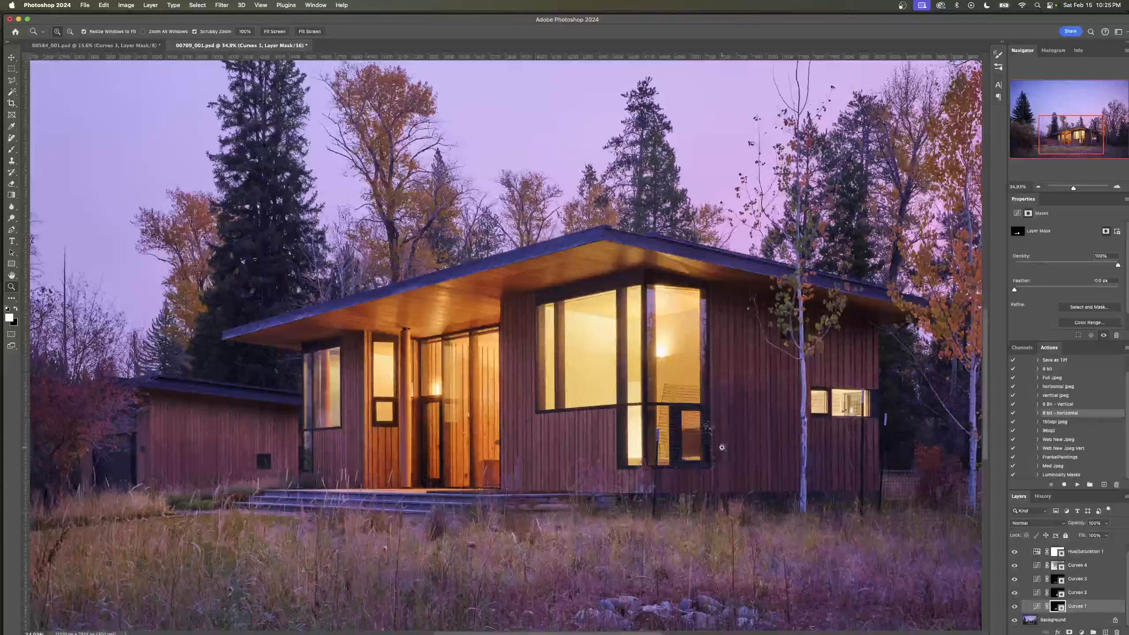
# - Compare the wider scene with and without the Curves 3 adjustment, leaving the layer visible
pyautogui.press('super+minus')
pyautogui.press('super+minus')
pyautogui.click(1015, 579)
pyautogui.click(1014, 579)
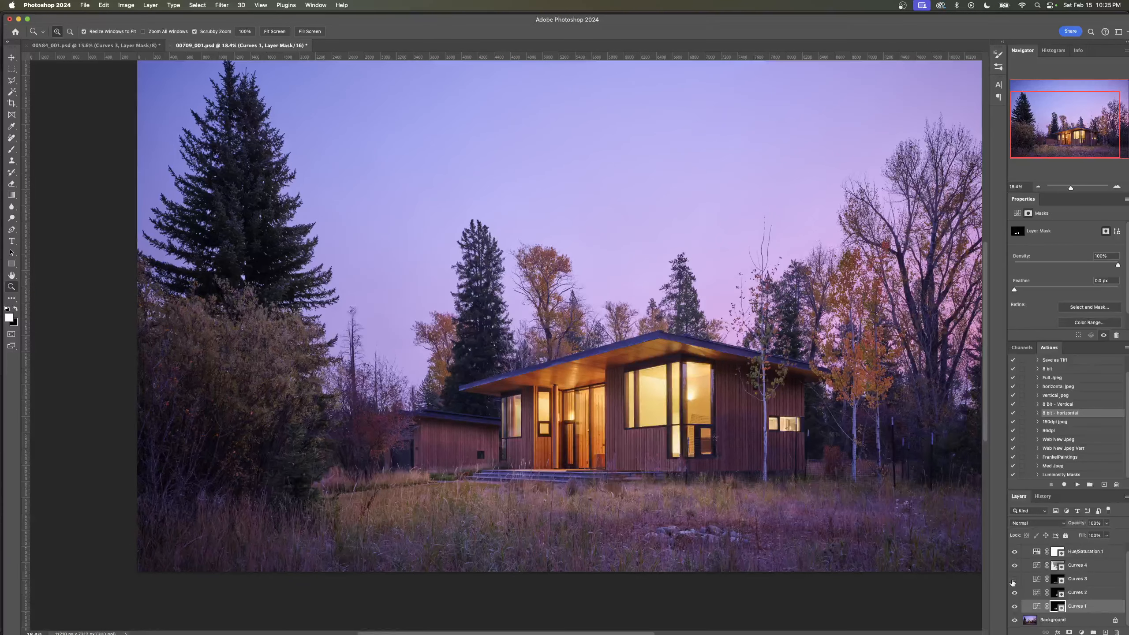
pyautogui.click(1014, 579)
pyautogui.click(1014, 579)
# - Inspect the layer masks of Curves 2 and Curves 3, and check the effect of Curves 3 on the grass again
pyautogui.click(1057, 595)
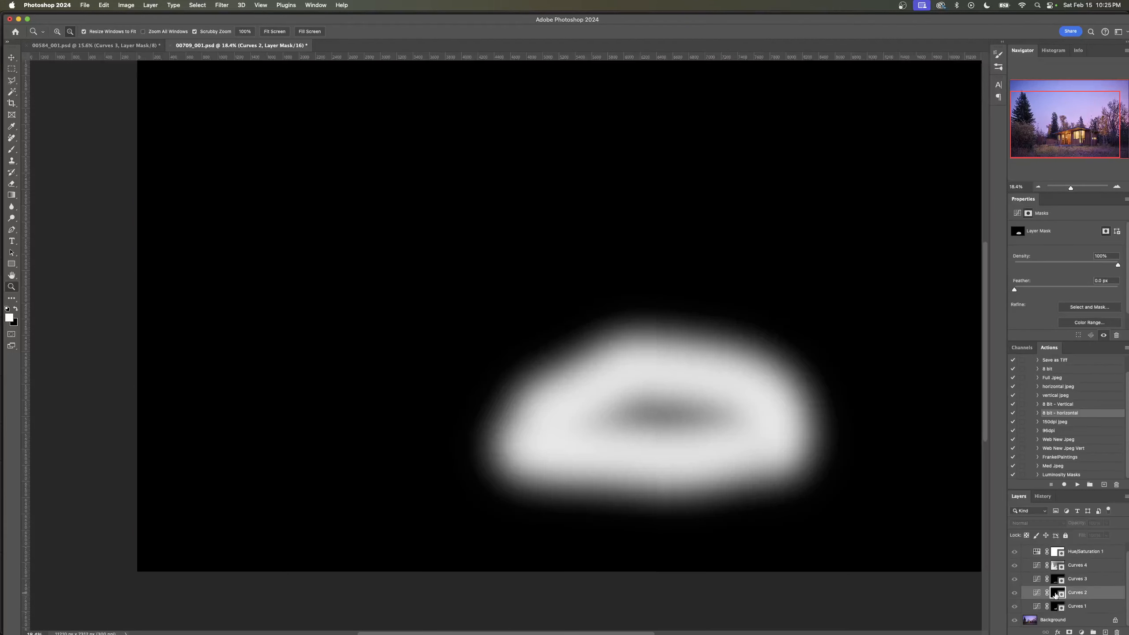
pyautogui.keyDown('alt'); pyautogui.click(1057, 595); pyautogui.keyUp('alt')
pyautogui.click(1057, 580)
pyautogui.keyDown('alt'); pyautogui.click(1058, 580); pyautogui.keyUp('alt')
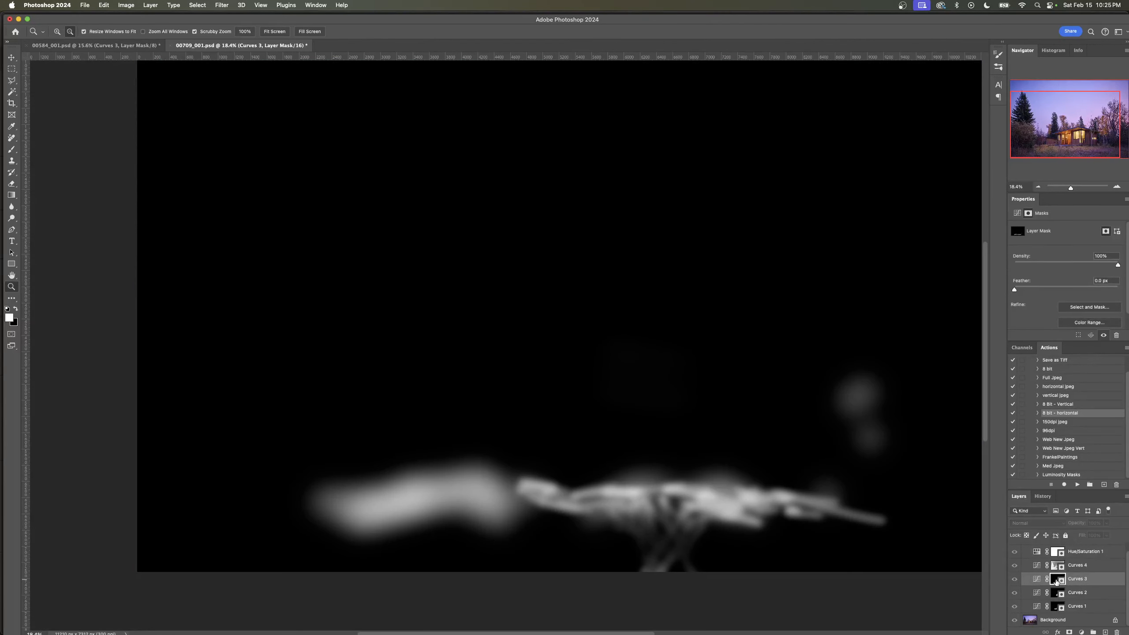
pyautogui.keyDown('alt'); pyautogui.click(1057, 580); pyautogui.keyUp('alt')
pyautogui.click(1015, 580)
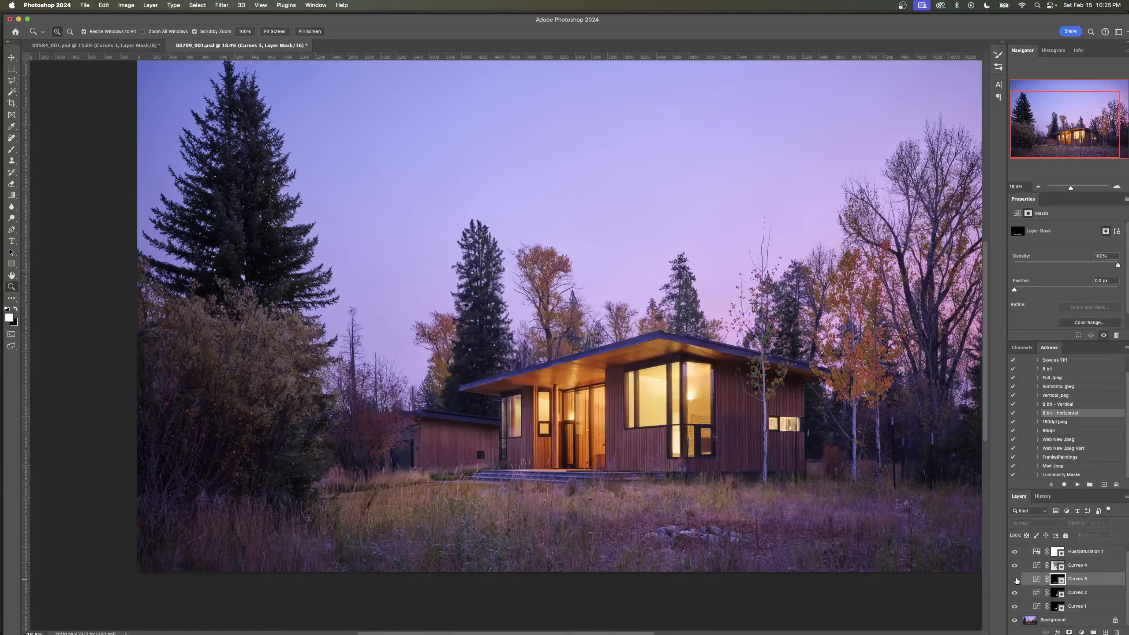
pyautogui.click(1015, 579)
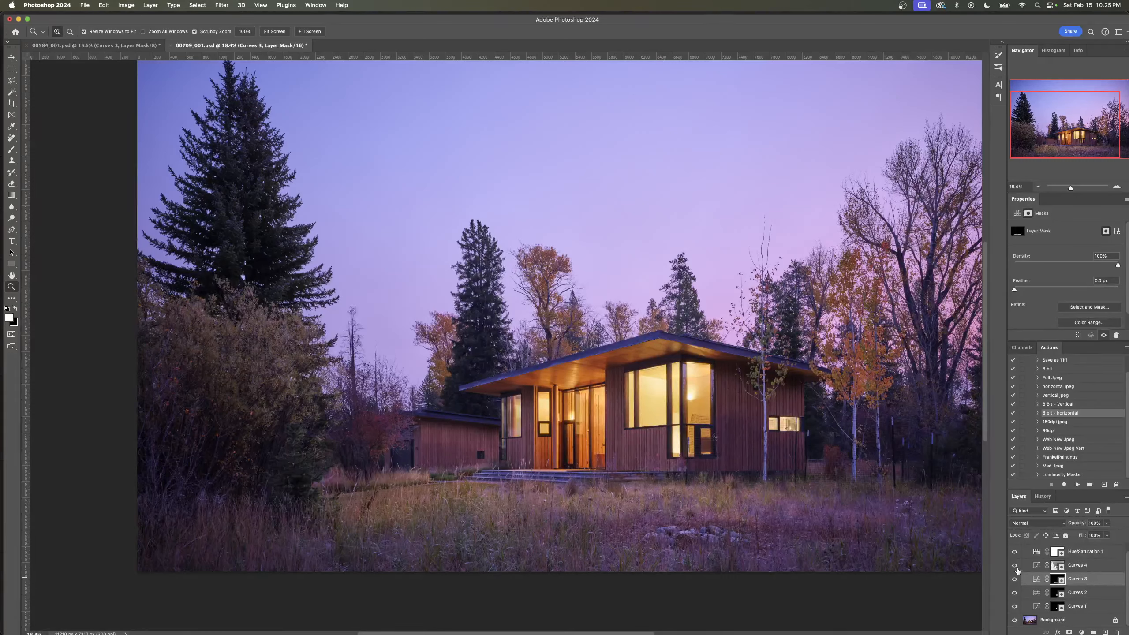
# - Compare the full image with and without the Curves 4 adjustment, leaving the layer visible
pyautogui.click(1017, 564)
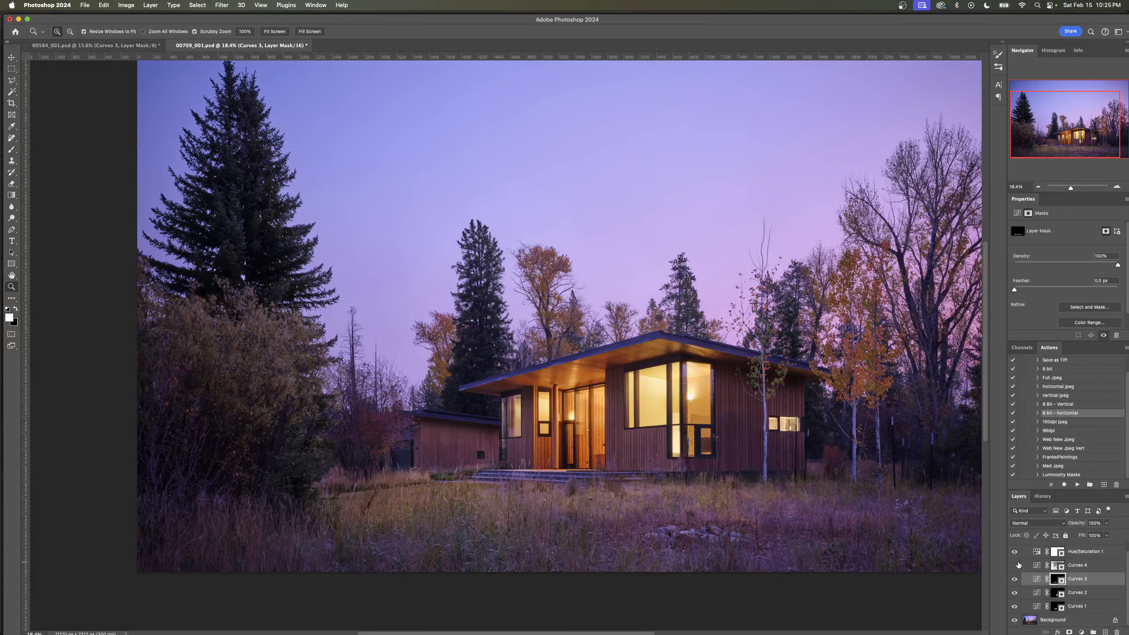
pyautogui.click(1017, 564)
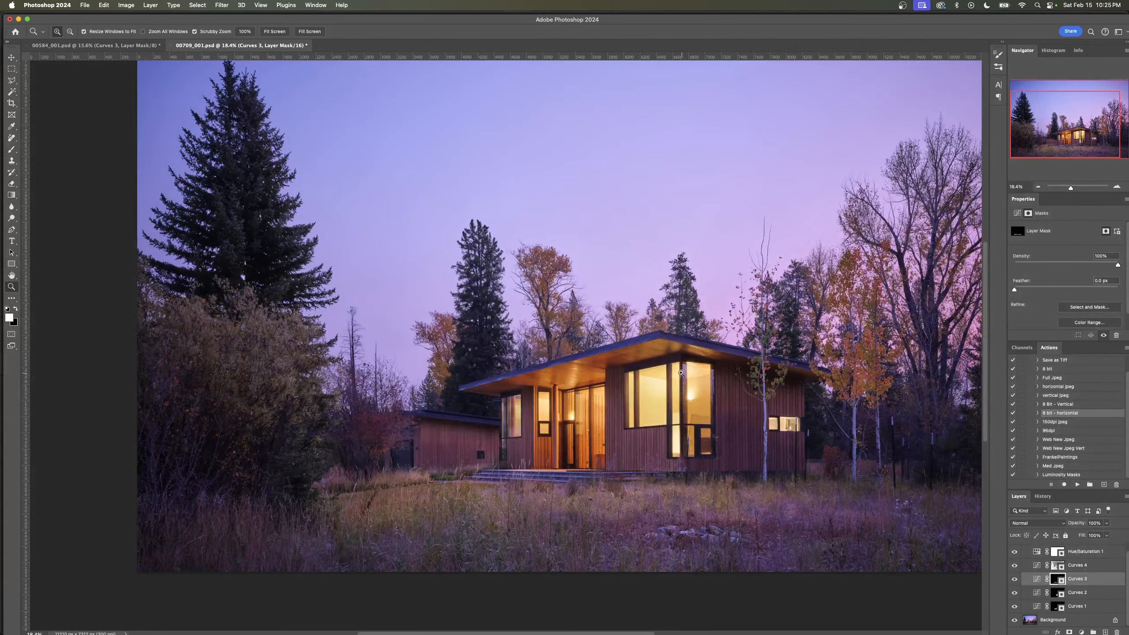
pyautogui.moveTo(680, 374); pyautogui.dragTo(539, 408)
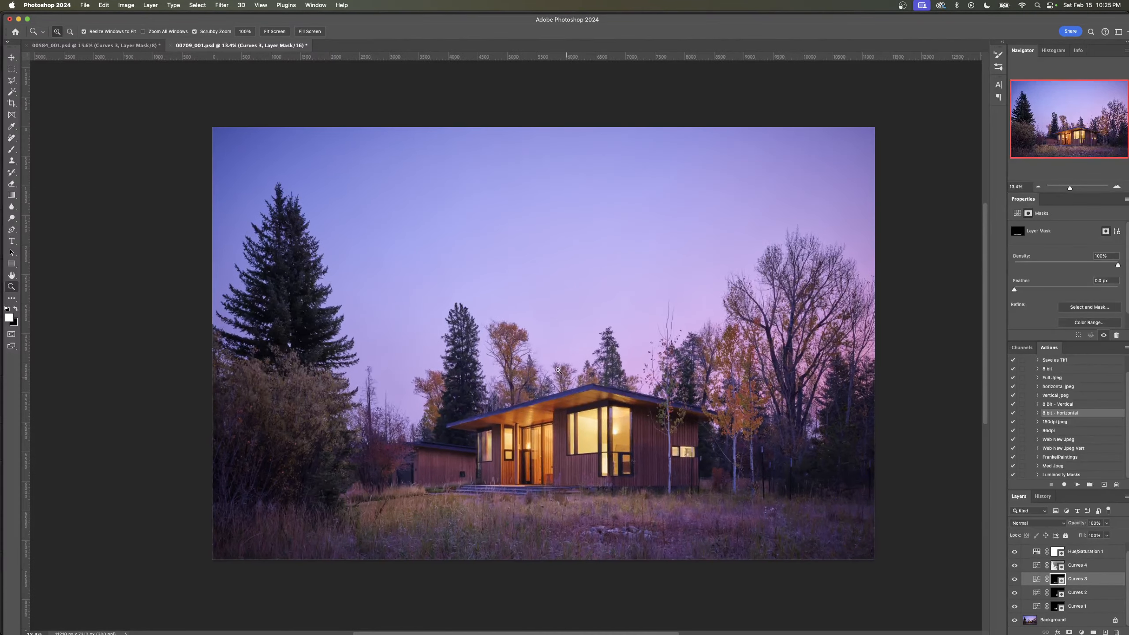
pyautogui.moveTo(554, 363); pyautogui.dragTo(562, 363)
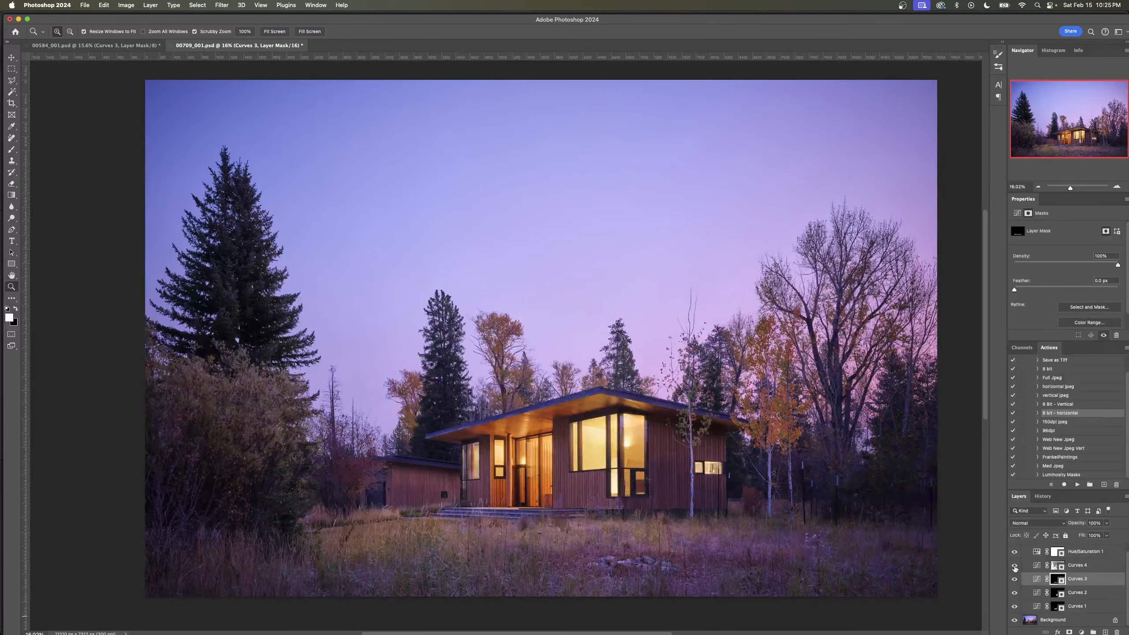
pyautogui.click(1014, 566)
pyautogui.click(1013, 566)
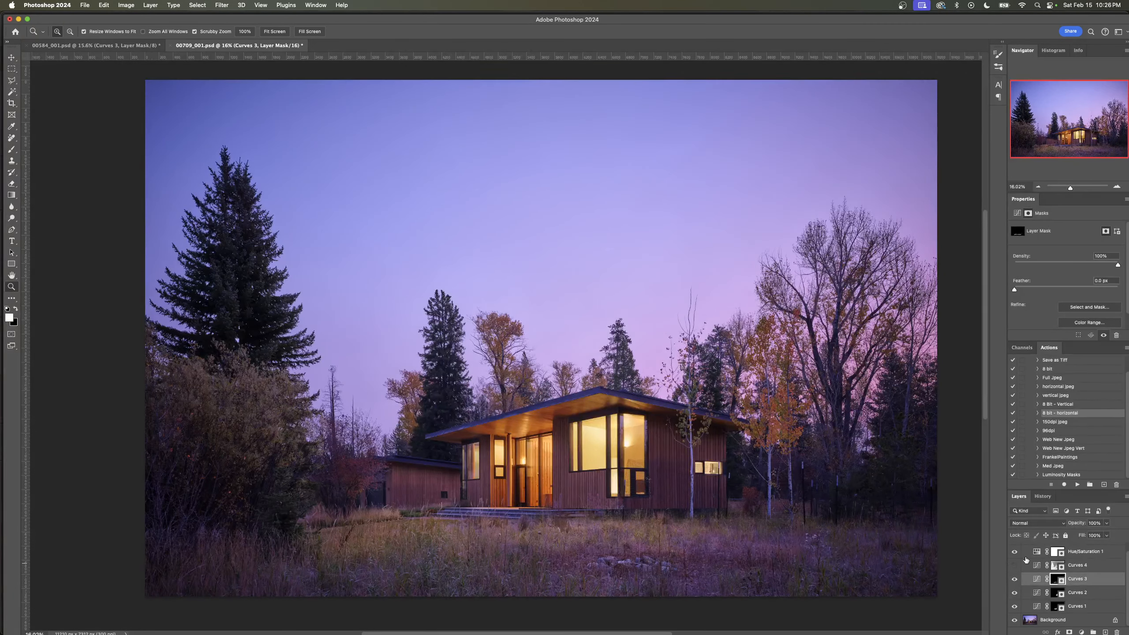
pyautogui.click(1014, 566)
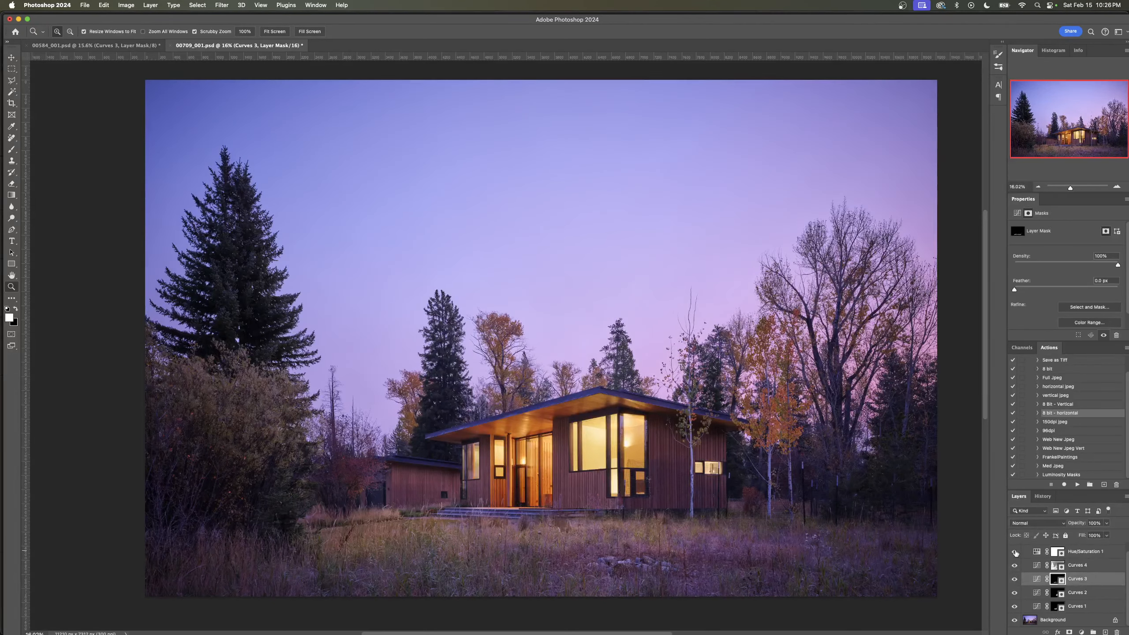
# - Review the color ranges of Hue/Saturation 1, keeping Master selected, and compare the image with and without this layer
pyautogui.click(1015, 552)
pyautogui.click(1014, 552)
pyautogui.click(1037, 556)
pyautogui.click(1053, 240)
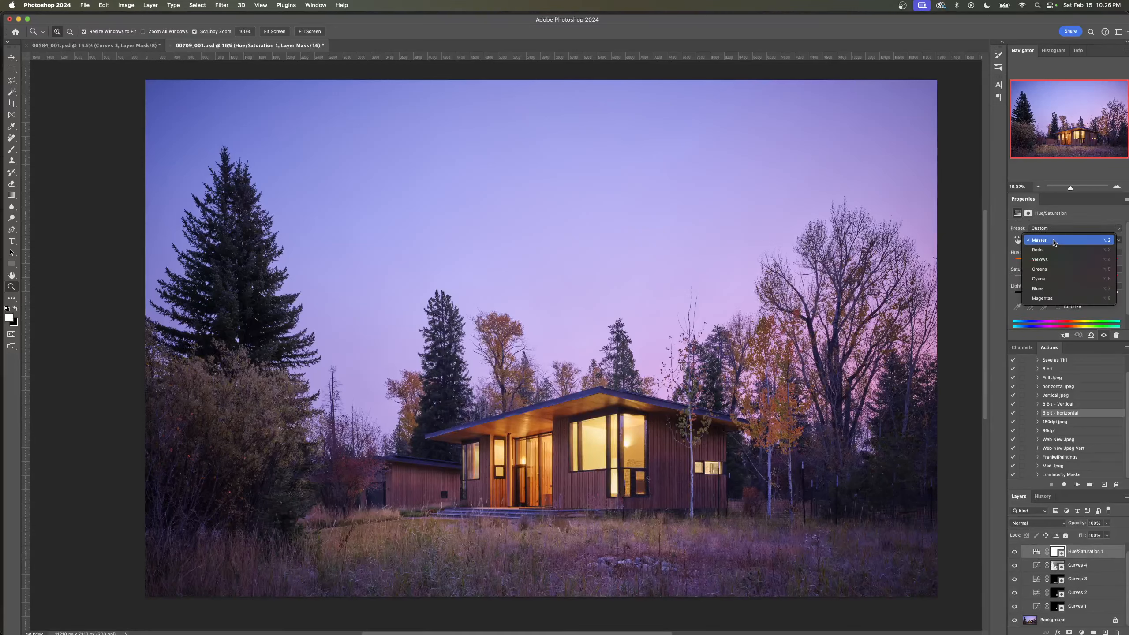
pyautogui.click(1010, 239)
pyautogui.click(1012, 551)
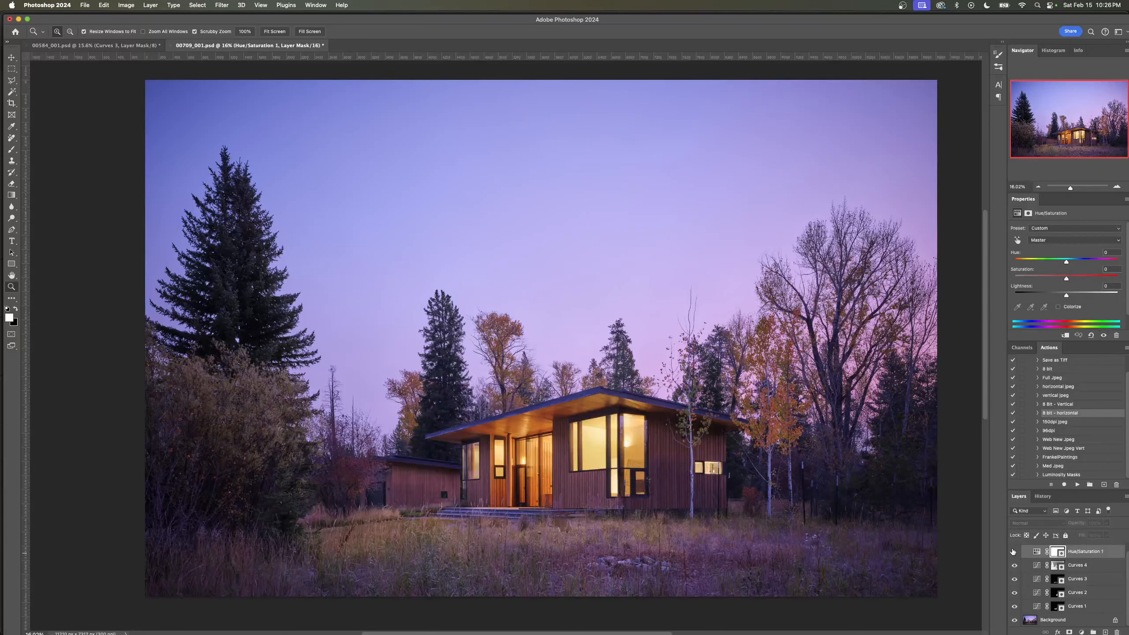
pyautogui.click(1013, 551)
pyautogui.click(1012, 550)
pyautogui.click(1012, 550)
pyautogui.click(1012, 551)
# - Locate the 00709_ProspectStudio_RainbowTrout_ folder under Pictures in a new Finder window and return to Photoshop
pyautogui.press('super+n')
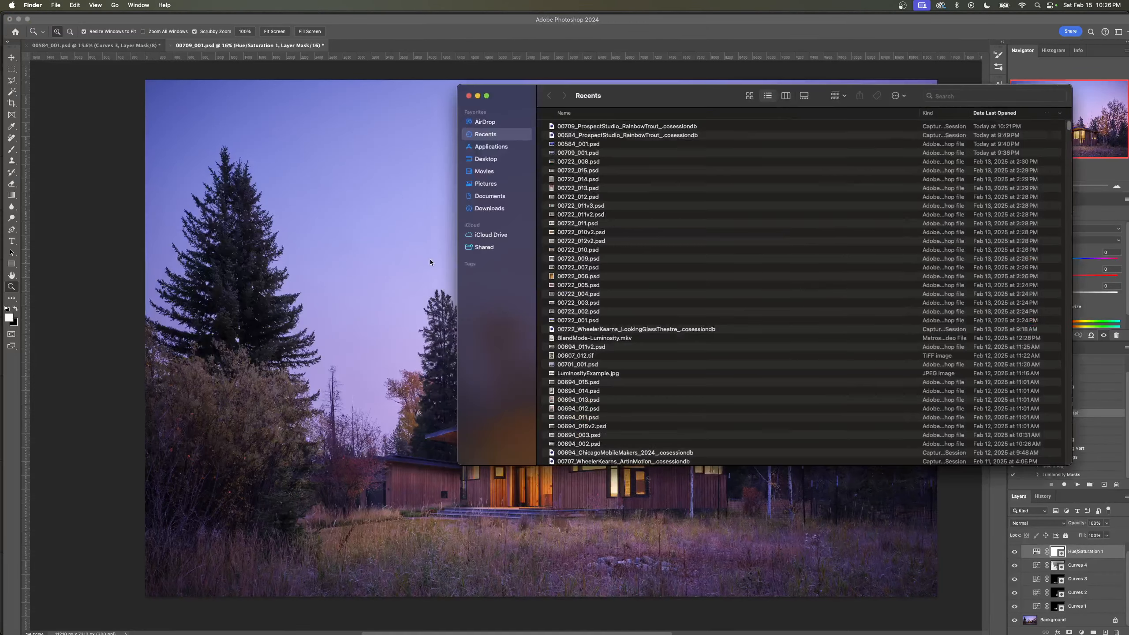
pyautogui.click(493, 184)
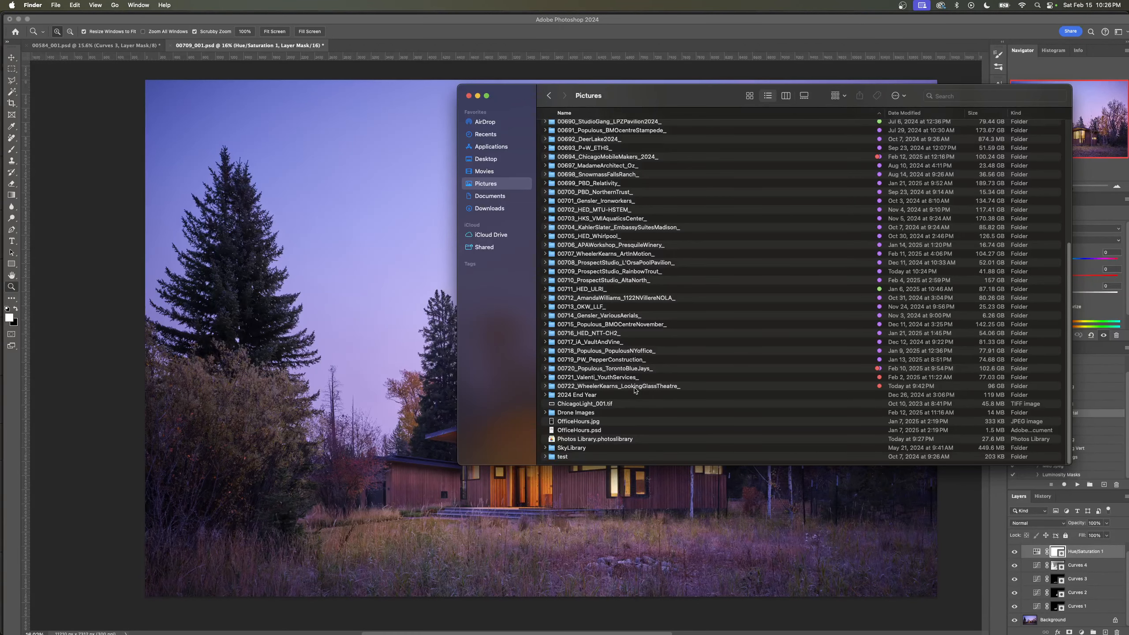
pyautogui.scroll(1, 601, 288)
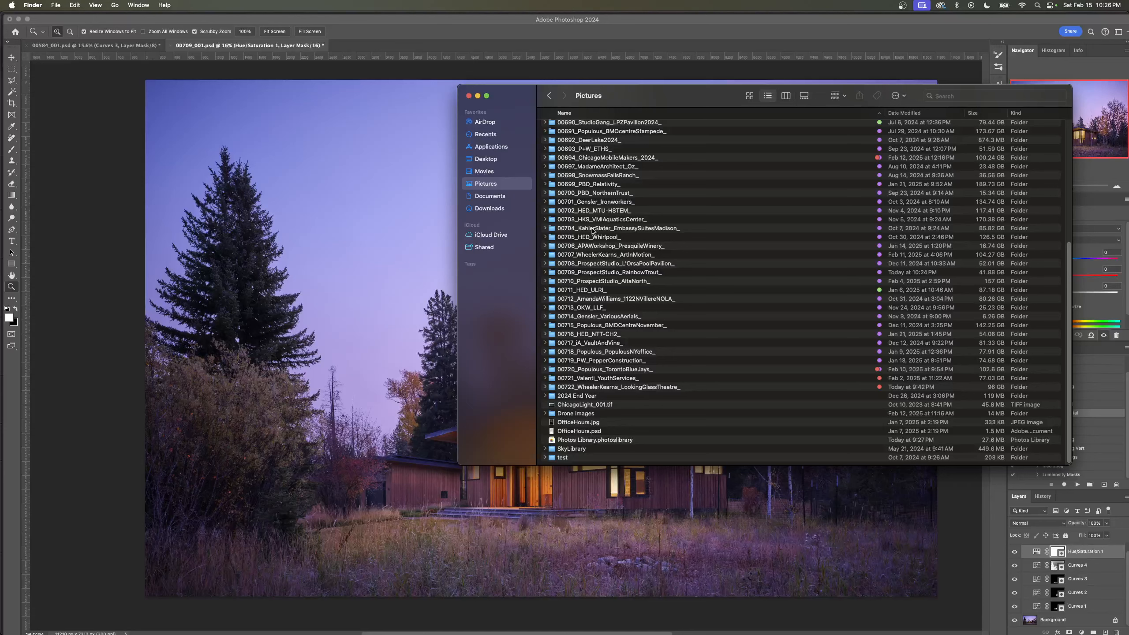
pyautogui.click(598, 272)
pyautogui.click(102, 218)
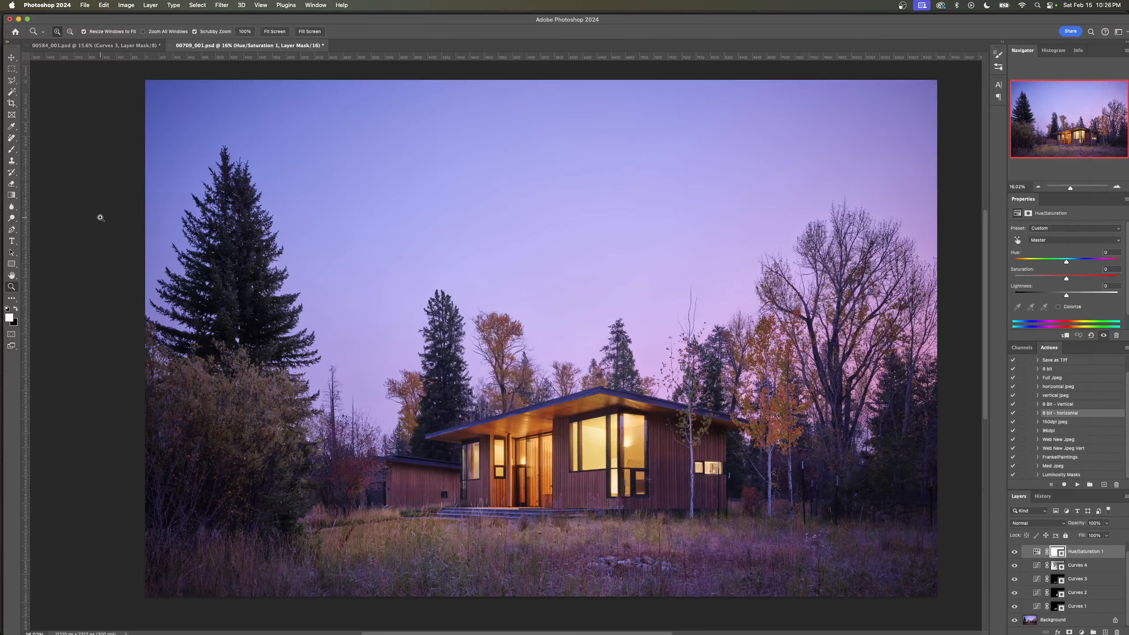
# - Switch to Capture One and sort the session's thumbnails by color tag so the red-tagged frames are grouped together
pyautogui.press('super+Tab')
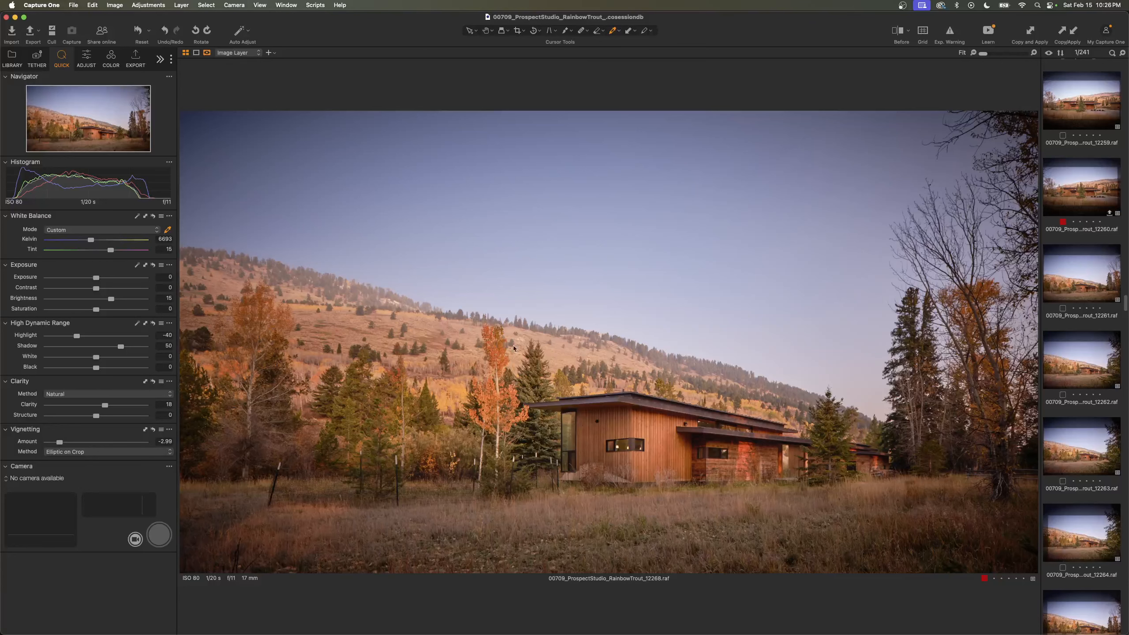
pyautogui.click(1070, 198)
pyautogui.click(286, 5)
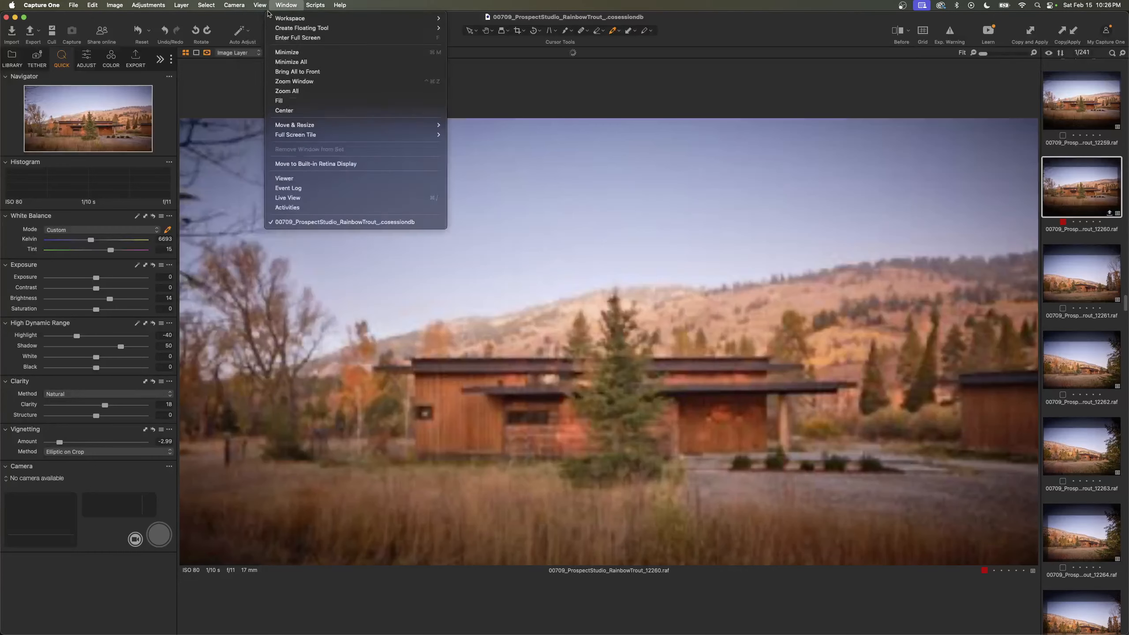
pyautogui.moveTo(260, 5)
pyautogui.moveTo(326, 18)
pyautogui.click(384, 63)
# - Review dusk frame 12221 among the red-tagged images and display the window detail frame 0049
pyautogui.press('Up')
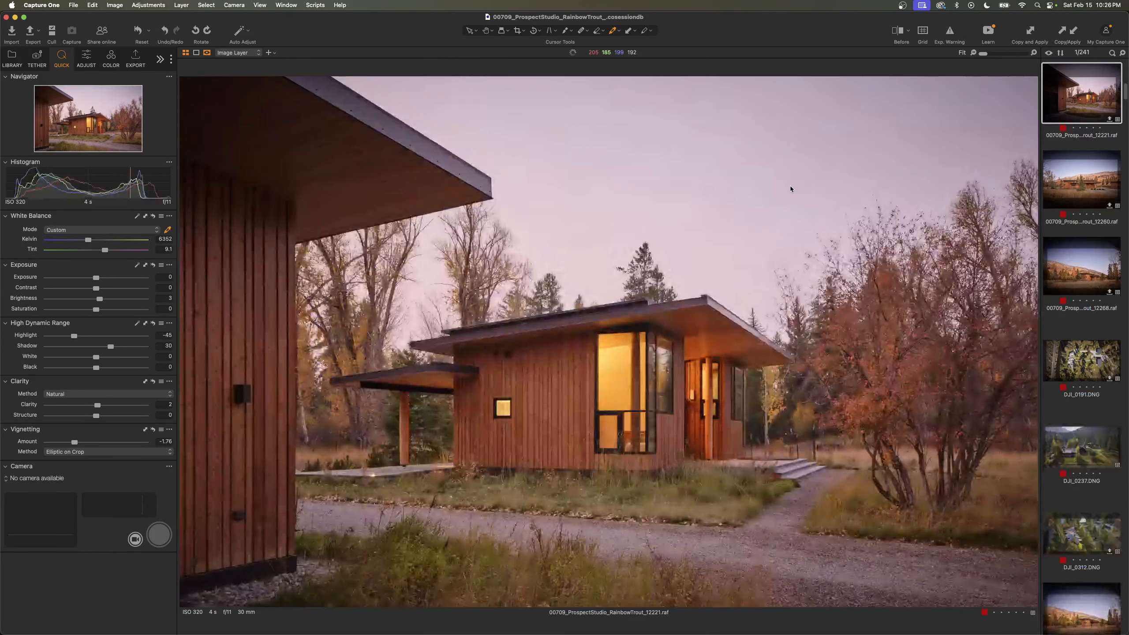
pyautogui.scroll(5, 1089, 311)
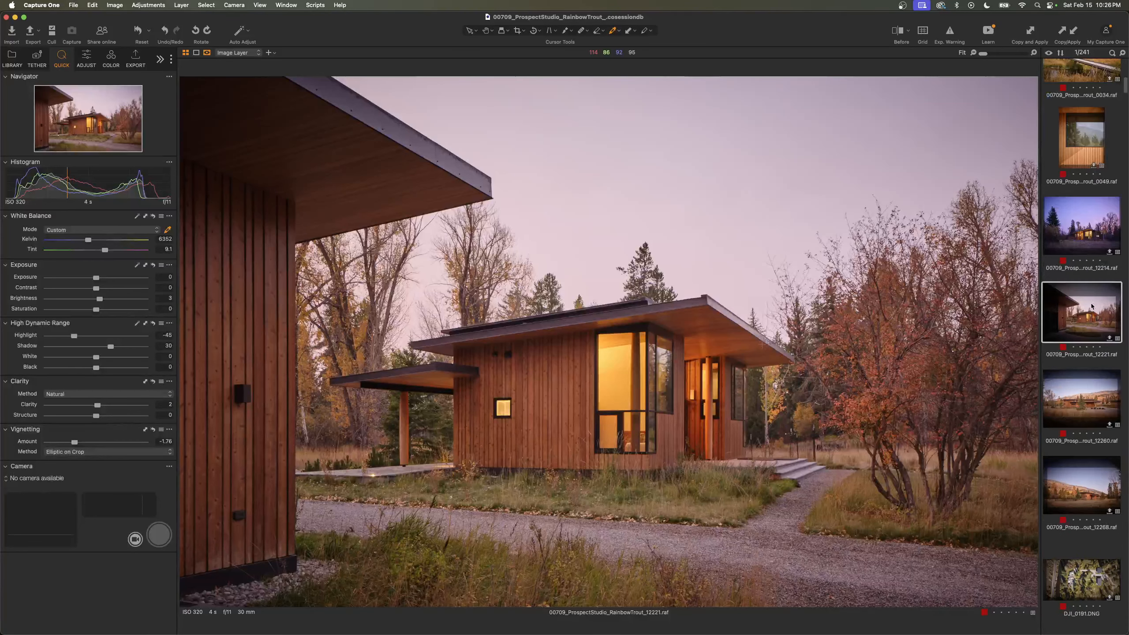
pyautogui.click(1093, 320)
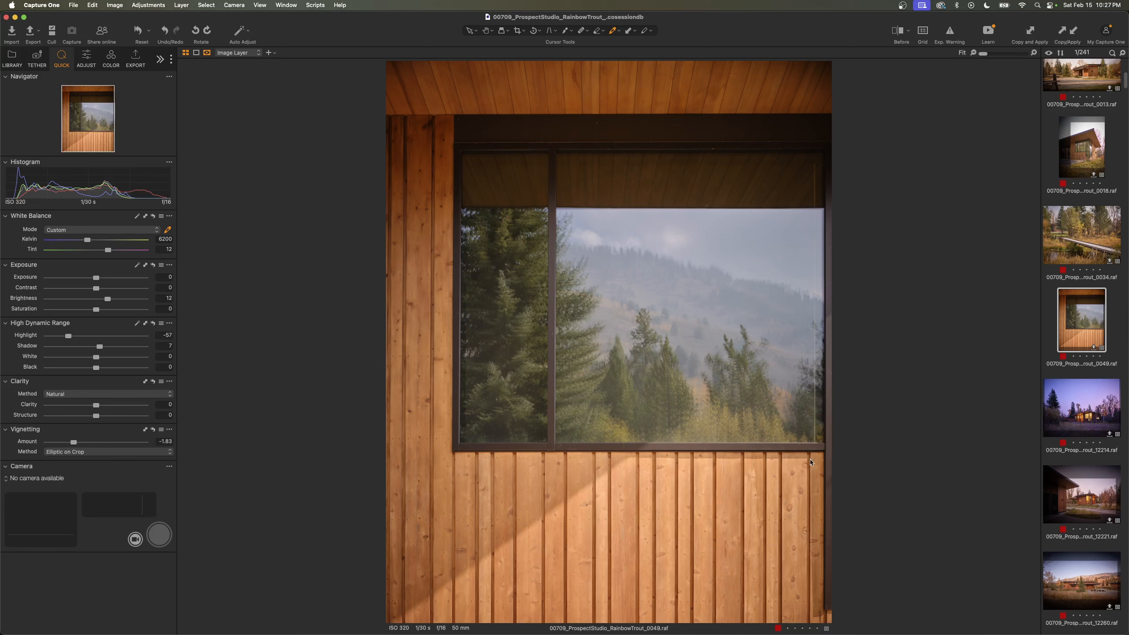
# - Inspect the window sill and wood siding of frame 0049 at 100% zoom and return to the fitted view
pyautogui.click(761, 453)
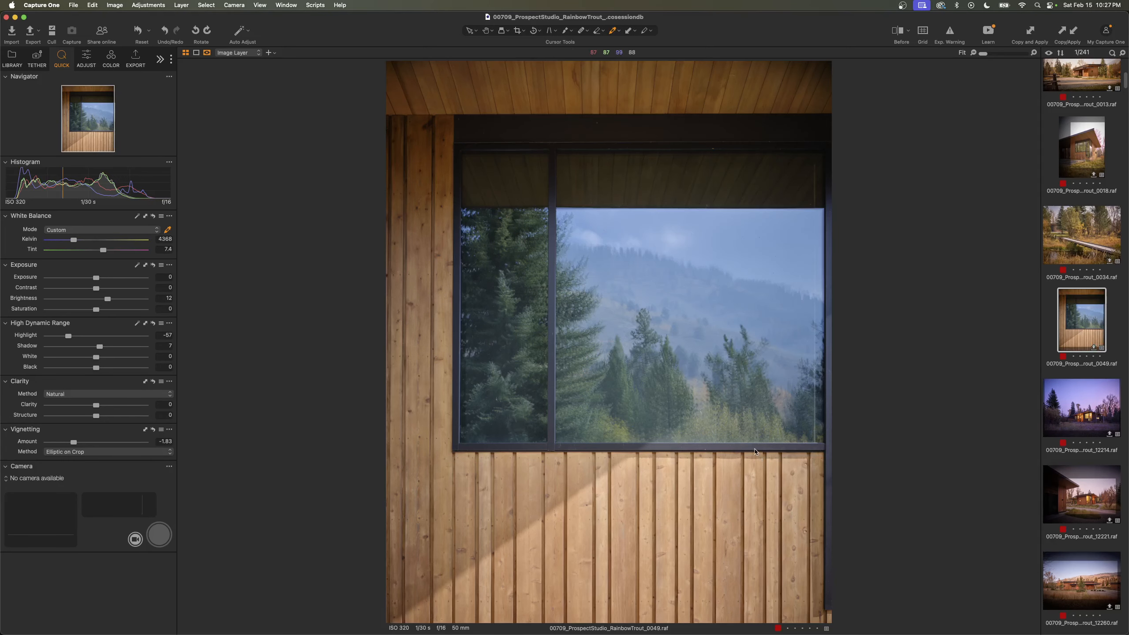
pyautogui.press('super+z')
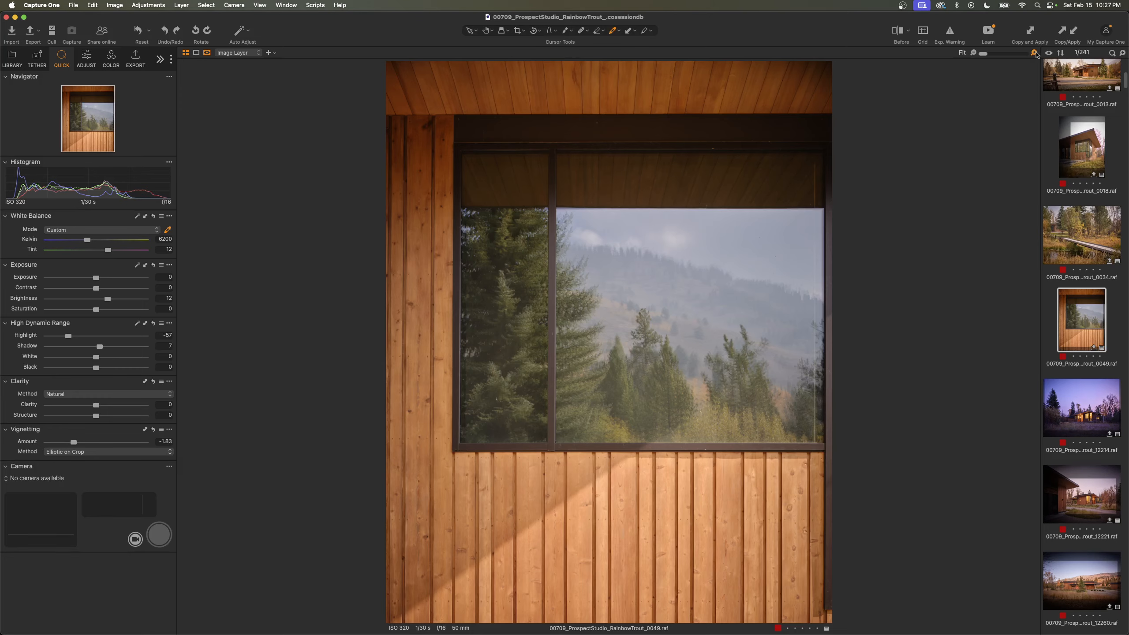
pyautogui.click(1034, 53)
pyautogui.moveTo(103, 140); pyautogui.dragTo(98, 134)
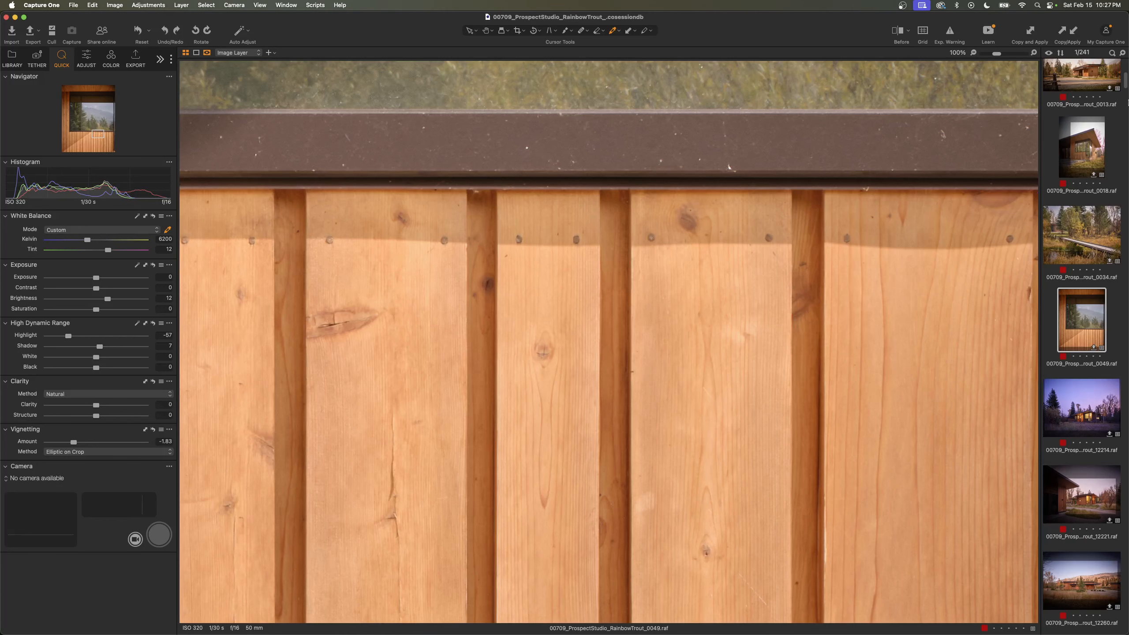
pyautogui.click(973, 53)
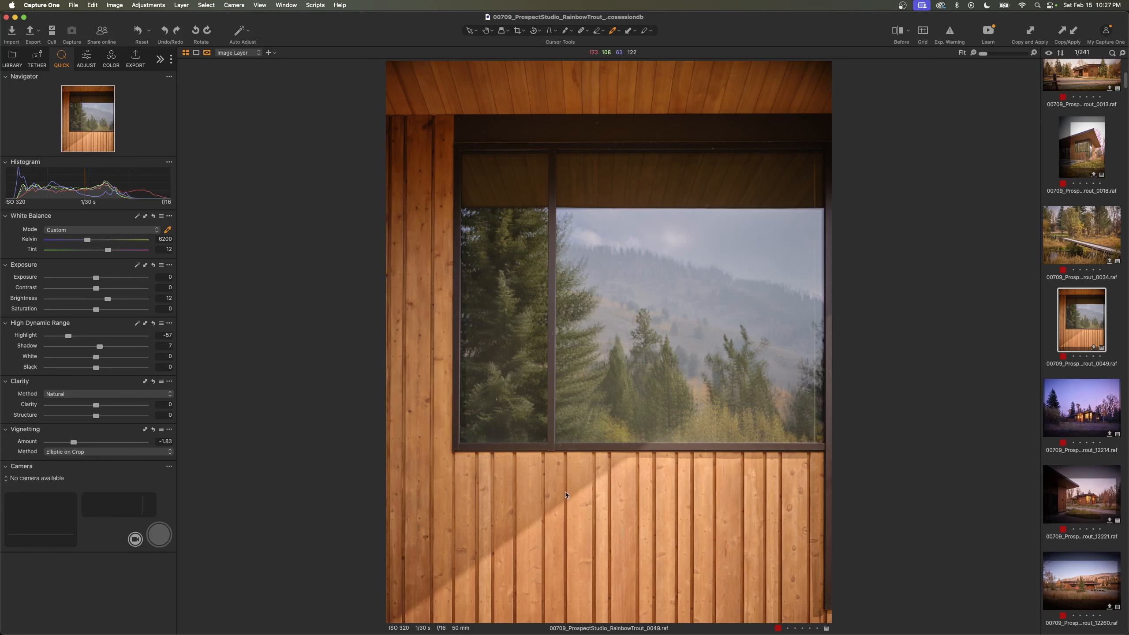
# - Switch to Finder and open 00709_008.psd from the Output folder of 00709_ProspectStudio_RainbowTrout_ in Photoshop
pyautogui.press('super+Tab')
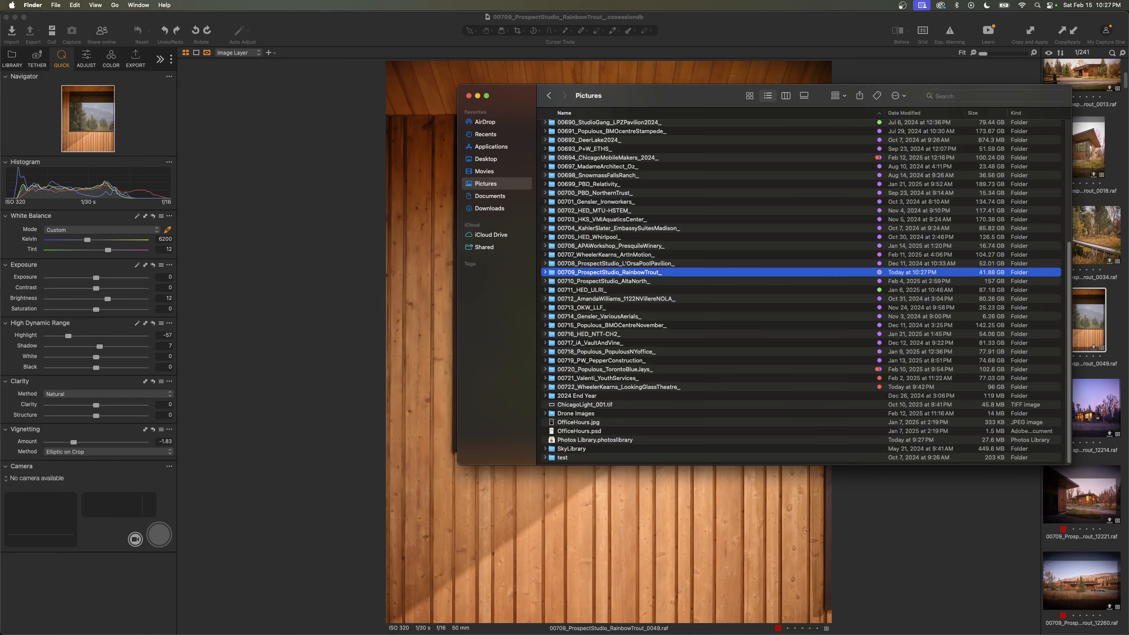
pyautogui.doubleClick(598, 273)
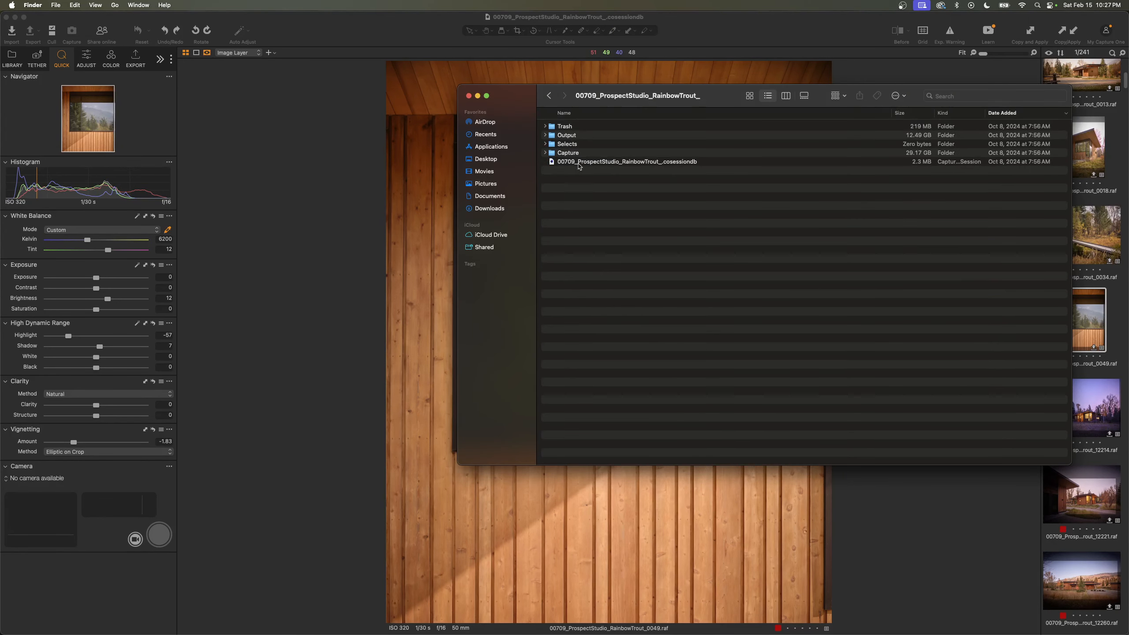
pyautogui.click(571, 128)
pyautogui.doubleClick(571, 137)
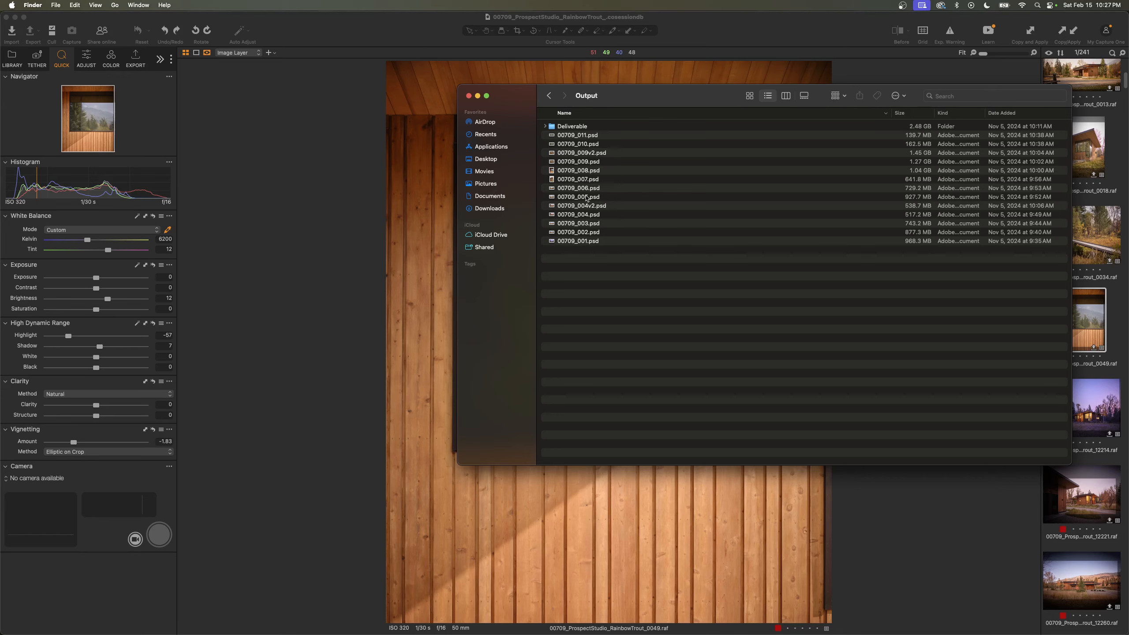
pyautogui.doubleClick(579, 170)
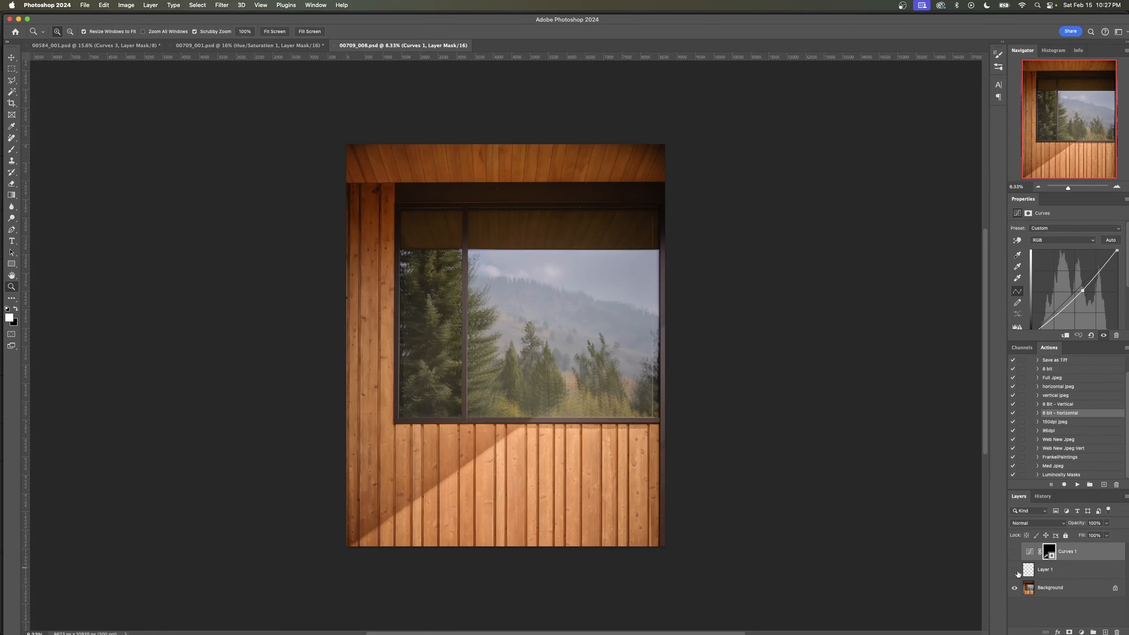
# - Compare the window detail image with and without Curves 1 and Layer 1, leaving both layers hidden
pyautogui.click(1017, 572)
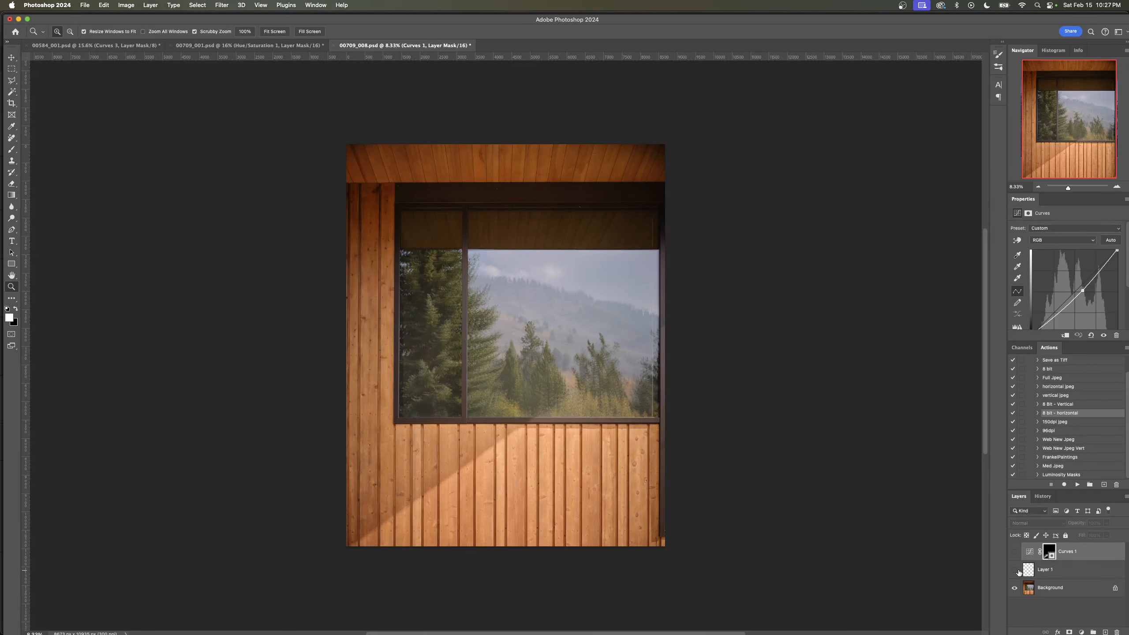
pyautogui.click(1017, 561)
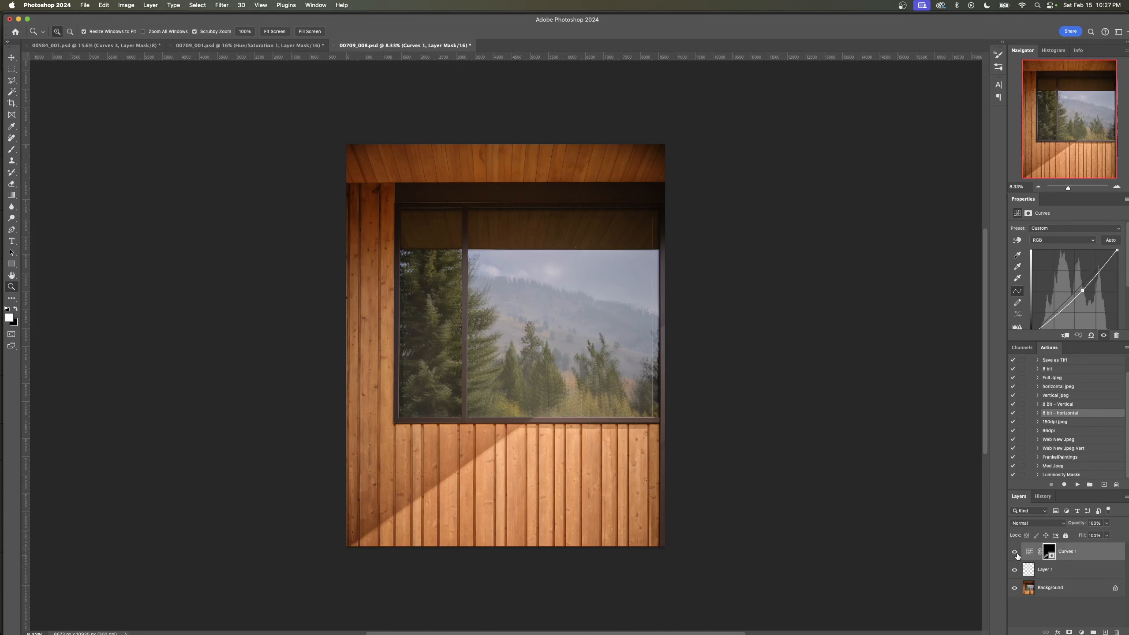
pyautogui.click(1017, 556)
pyautogui.click(1019, 558)
pyautogui.moveTo(1019, 559); pyautogui.dragTo(1018, 571)
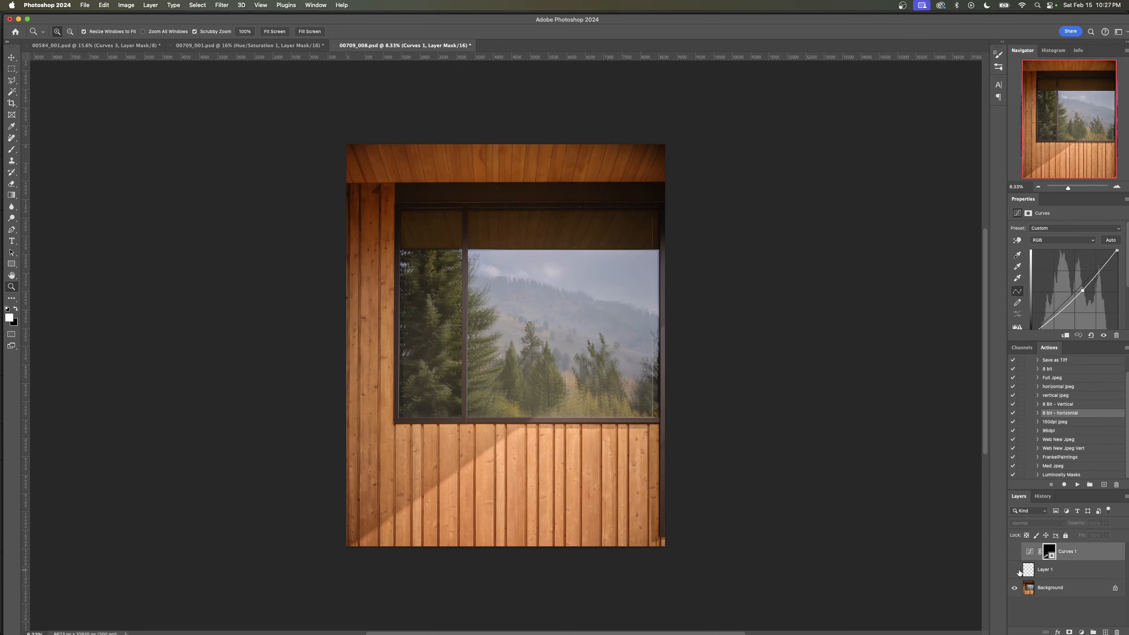
# - Examine the siding at the image's lower-right corner up close and show Layer 1 to check its retouching
pyautogui.moveTo(657, 543); pyautogui.dragTo(688, 543)
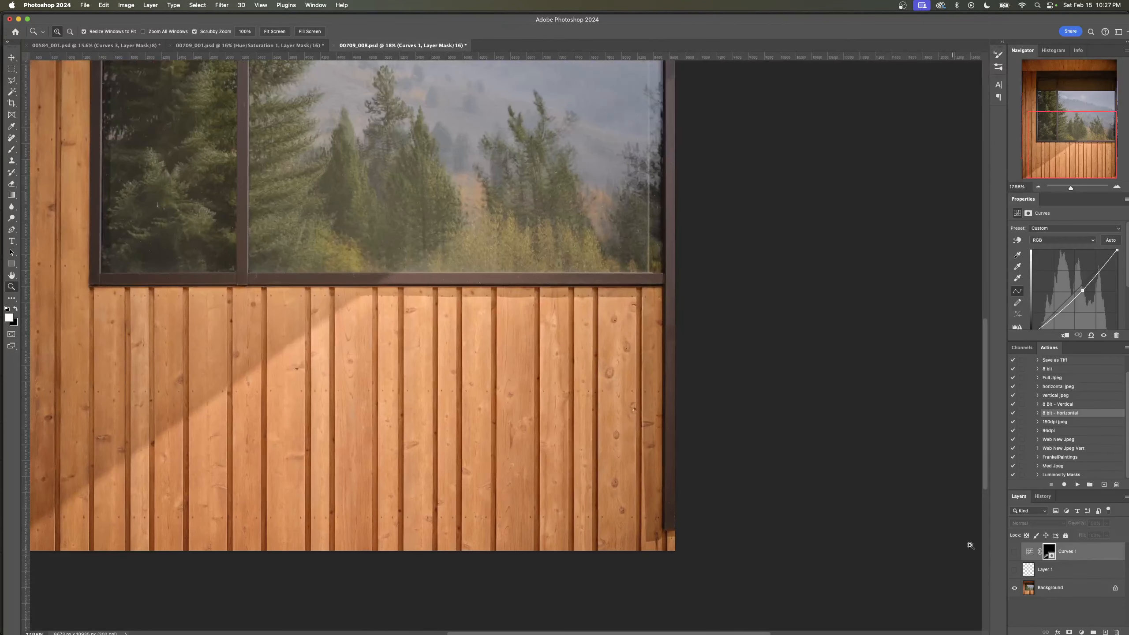
pyautogui.click(1014, 571)
pyautogui.moveTo(631, 488); pyautogui.dragTo(384, 502)
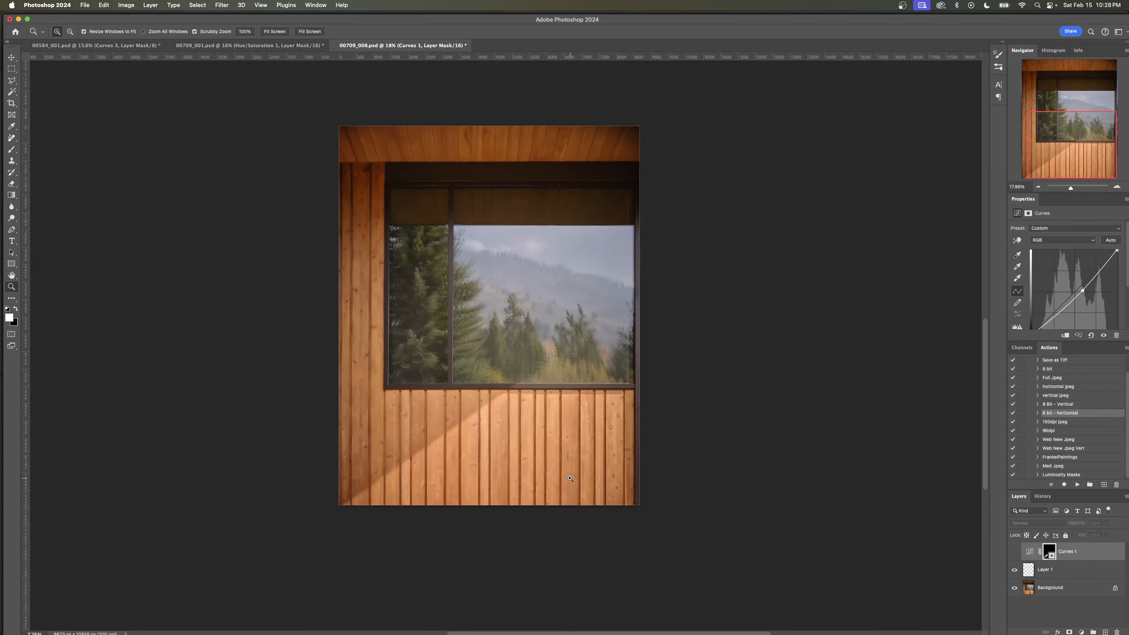
# - Make Curves 1 visible again and close 00709_008.psd without saving the changes
pyautogui.click(1014, 552)
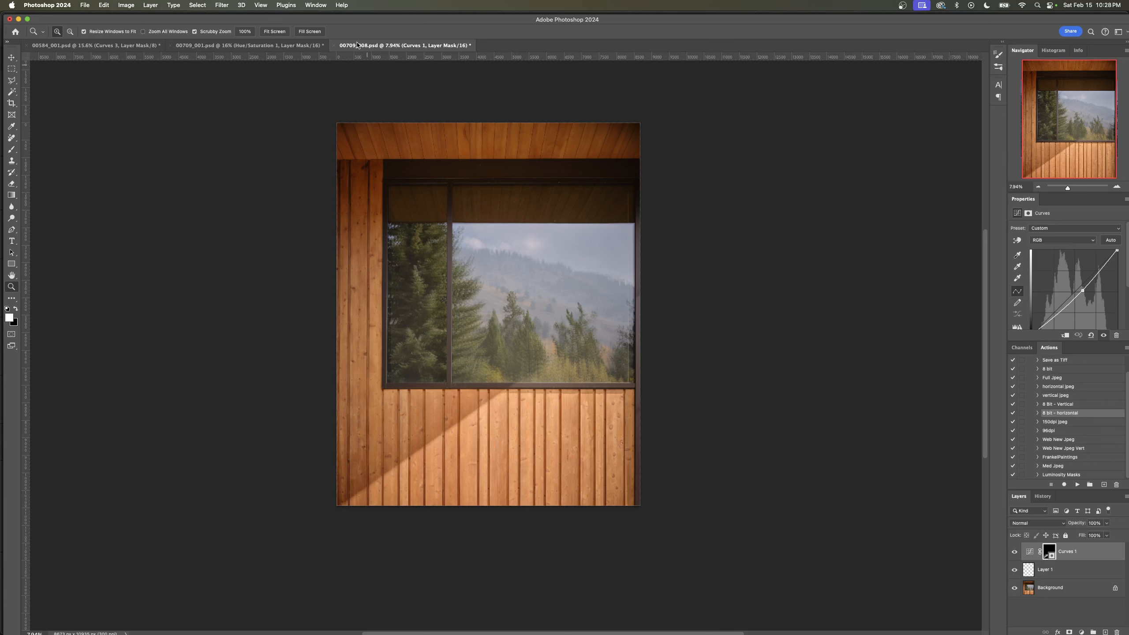
pyautogui.click(334, 46)
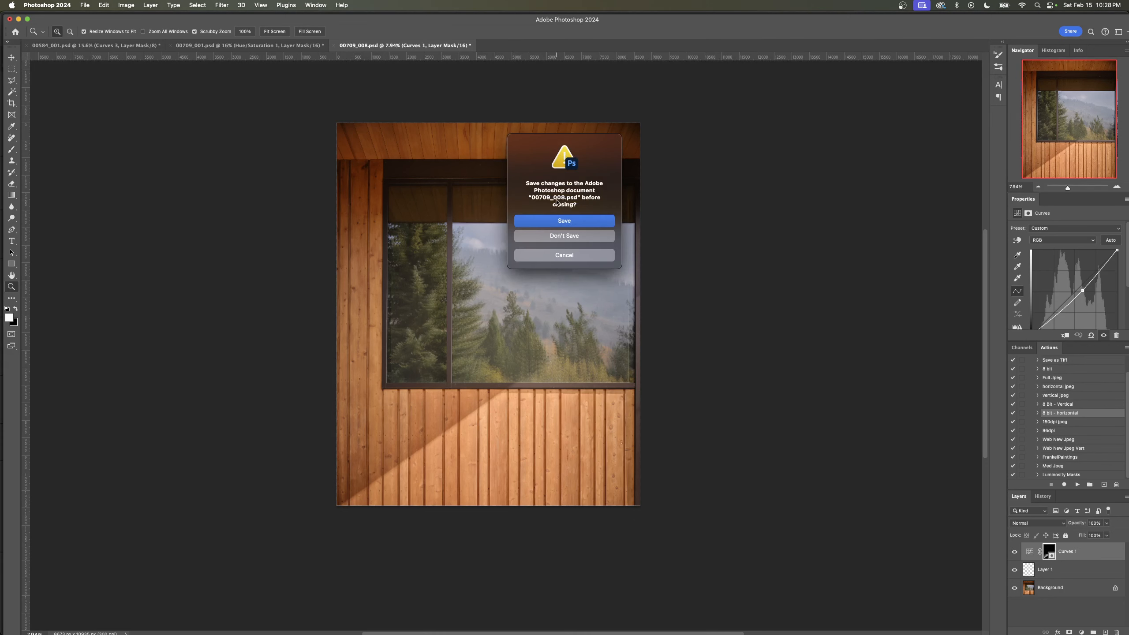
pyautogui.click(564, 235)
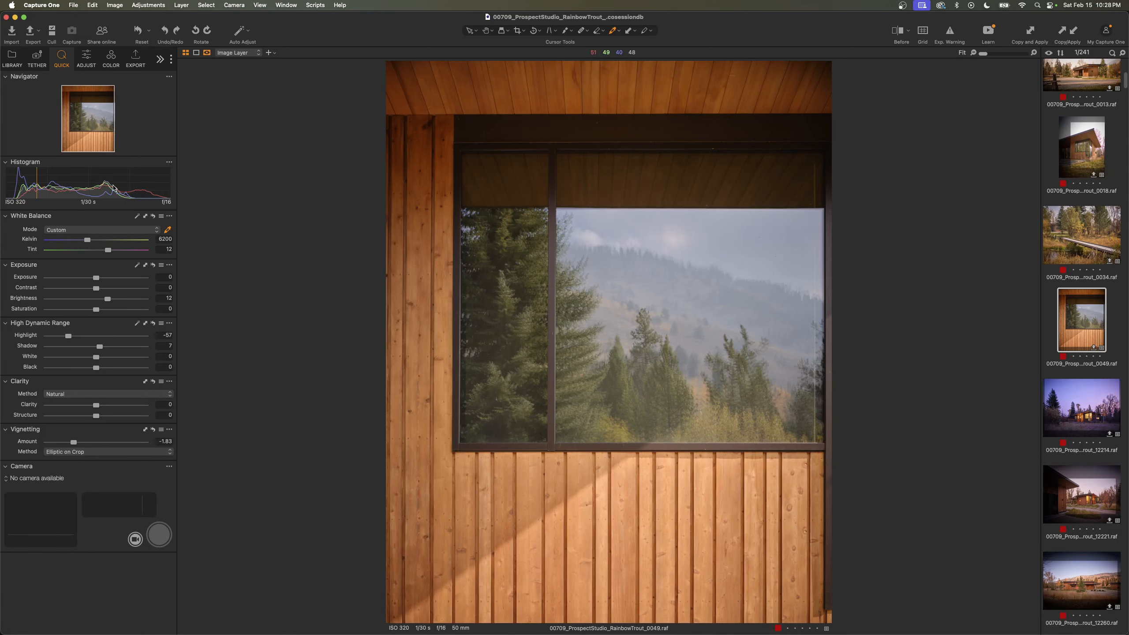
# - Switch to Capture One and review the red-tagged frames 12221, 12260, 0013 and 0005, ending on dusk frame 12214
pyautogui.press('Down')
pyautogui.press('Down')
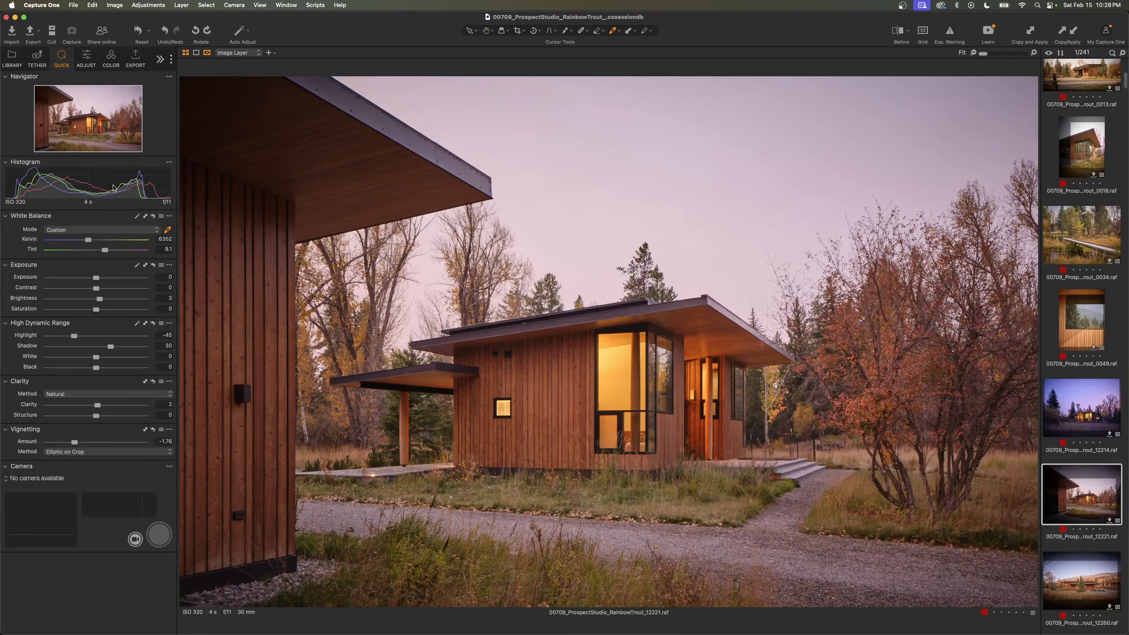
pyautogui.press('Down')
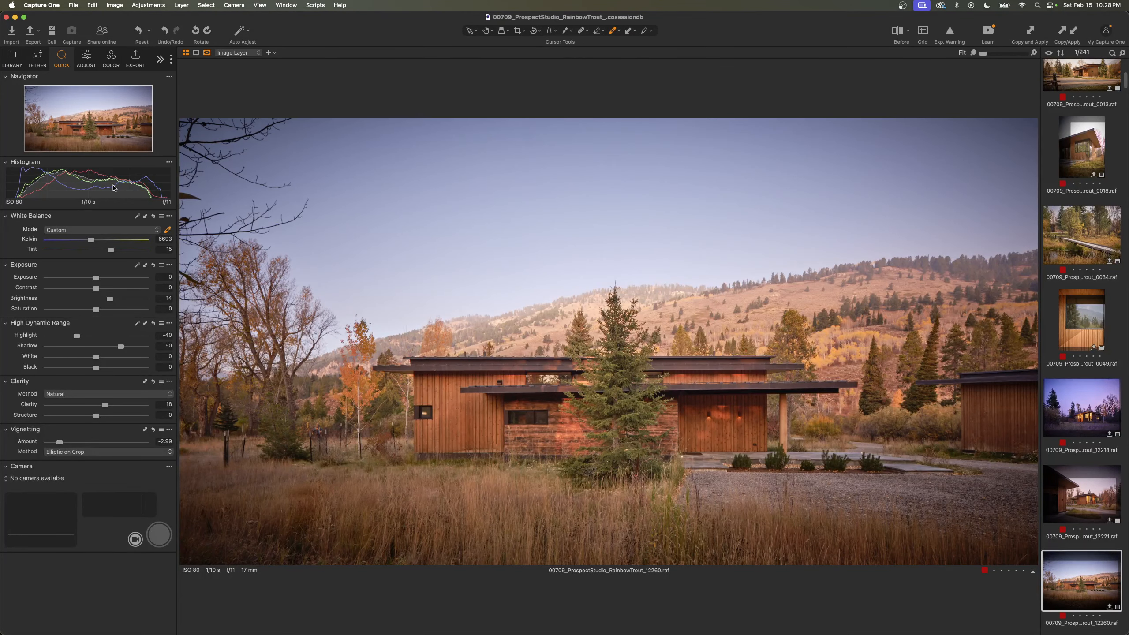
pyautogui.scroll(2, 1085, 293)
pyautogui.scroll(2, 1085, 249)
pyautogui.click(1083, 248)
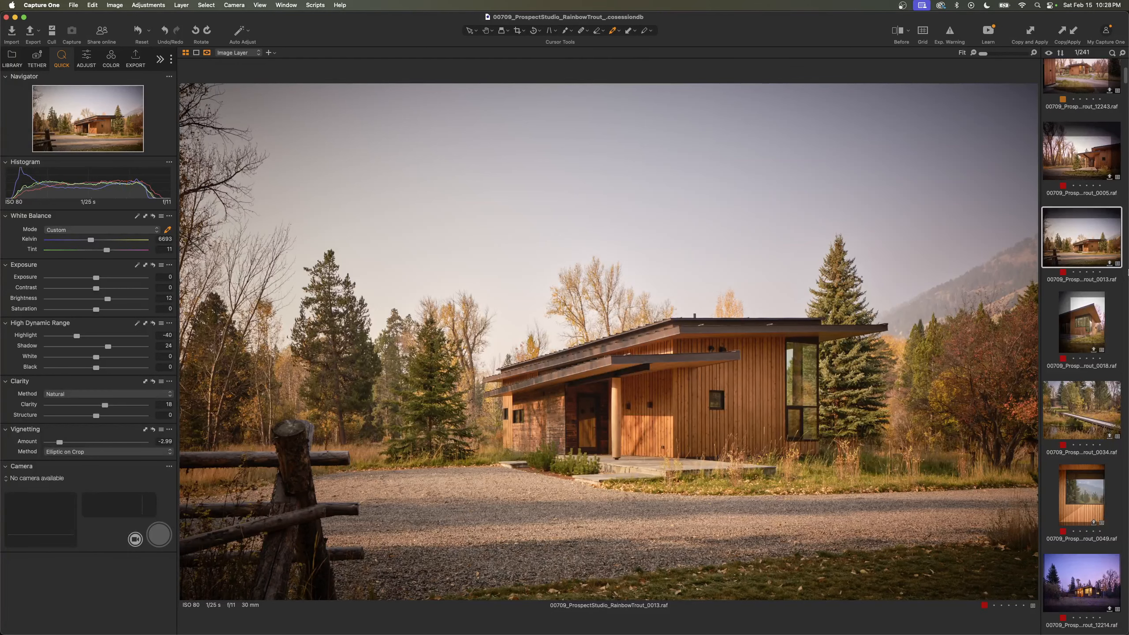
pyautogui.scroll(3, 1127, 270)
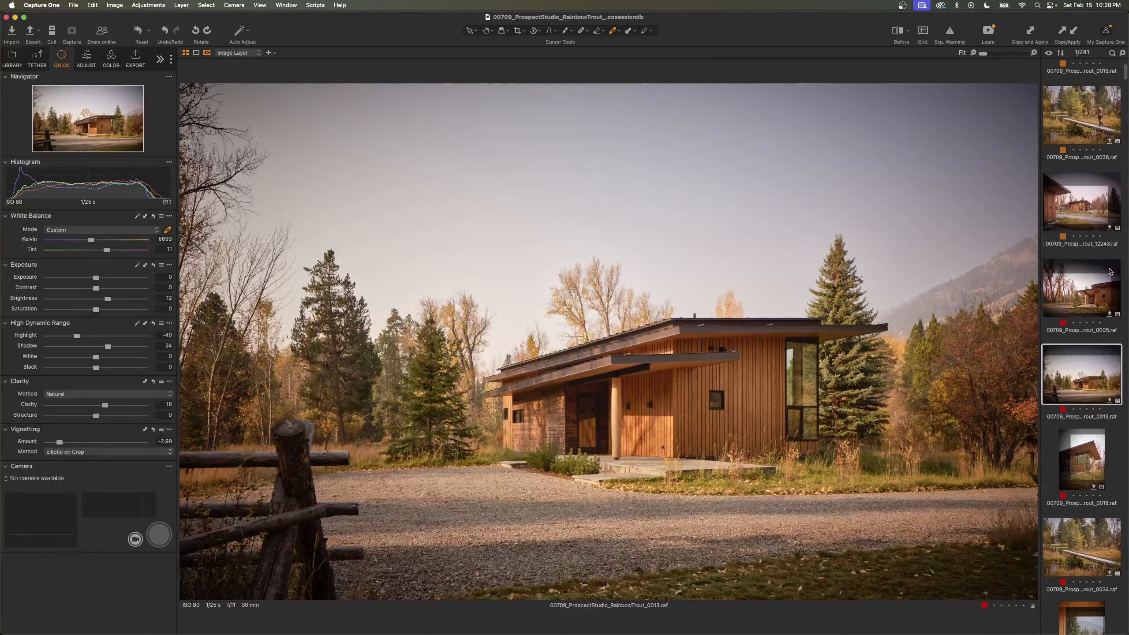
pyautogui.click(1080, 289)
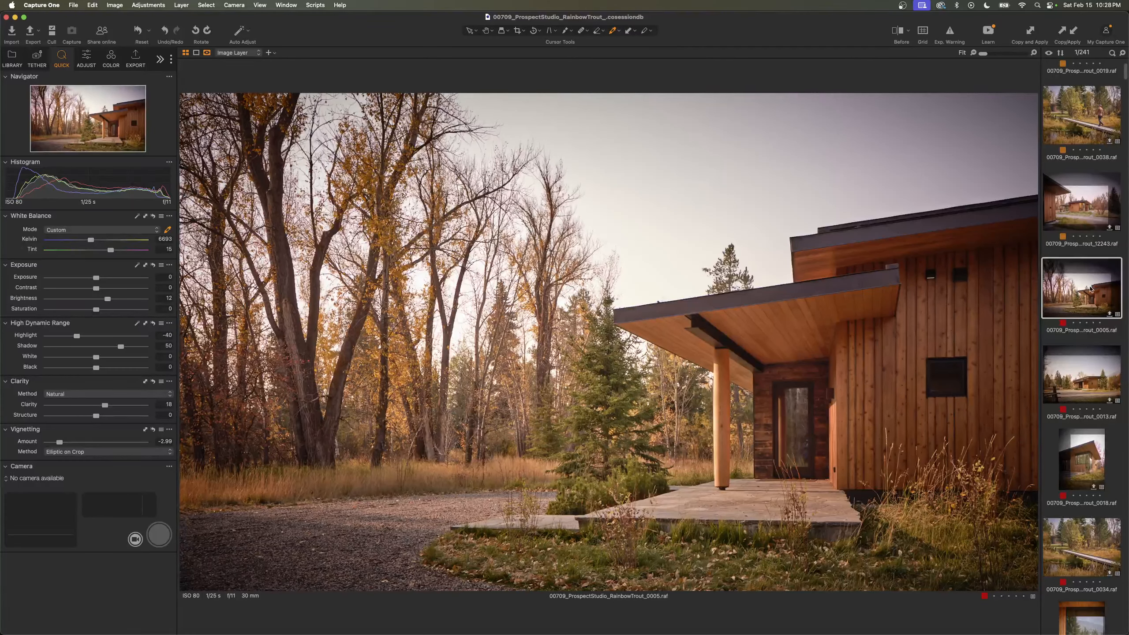
pyautogui.scroll(-10, 1085, 391)
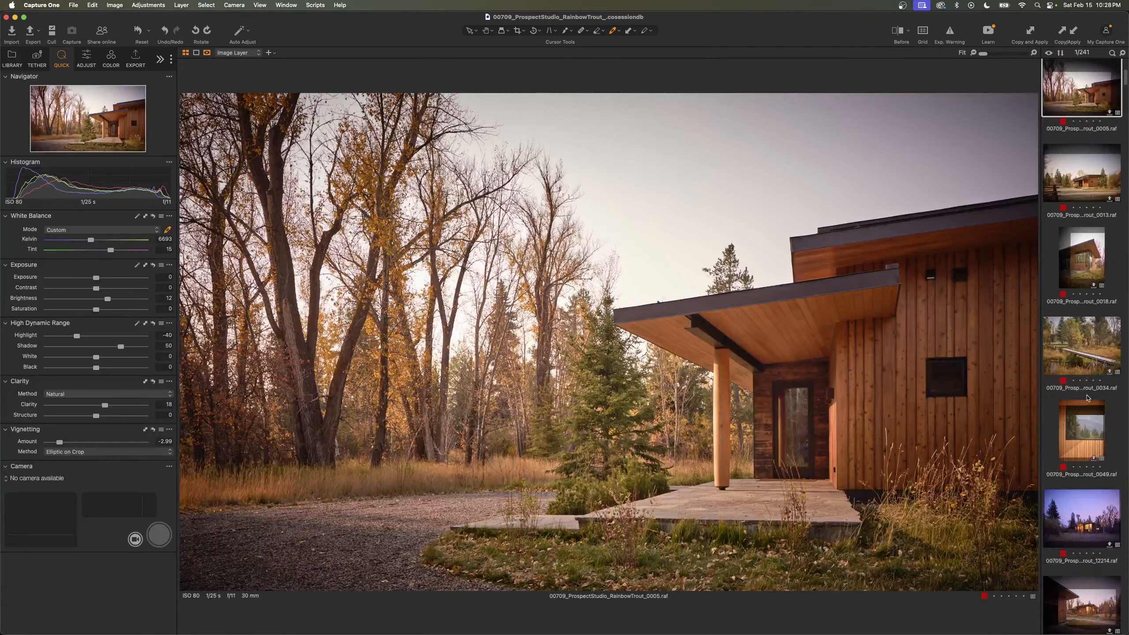
pyautogui.click(1083, 403)
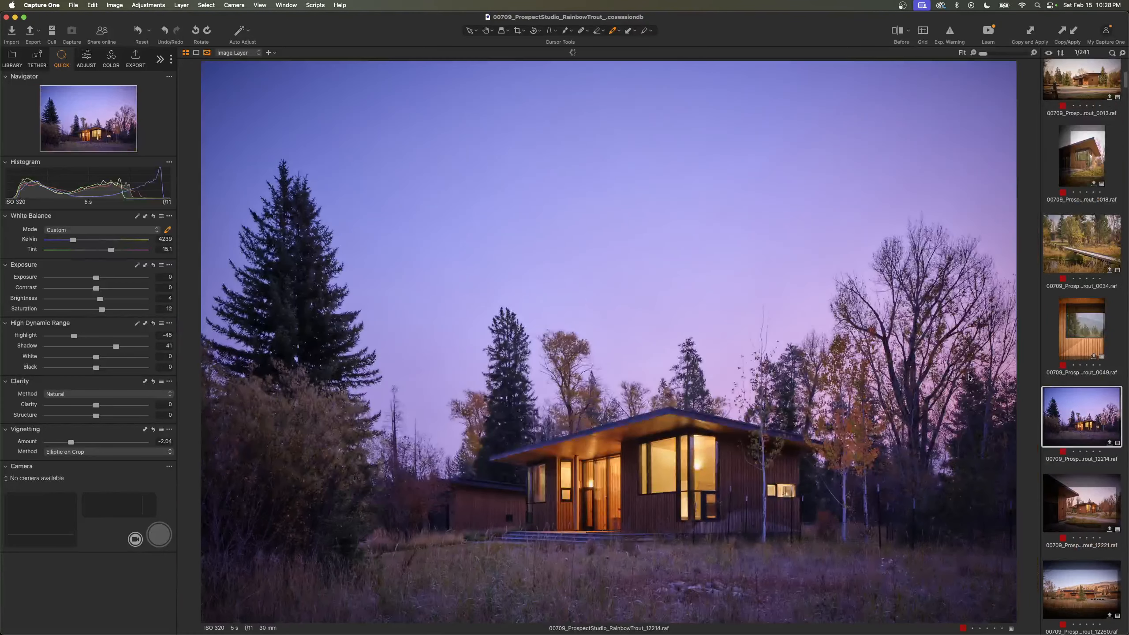